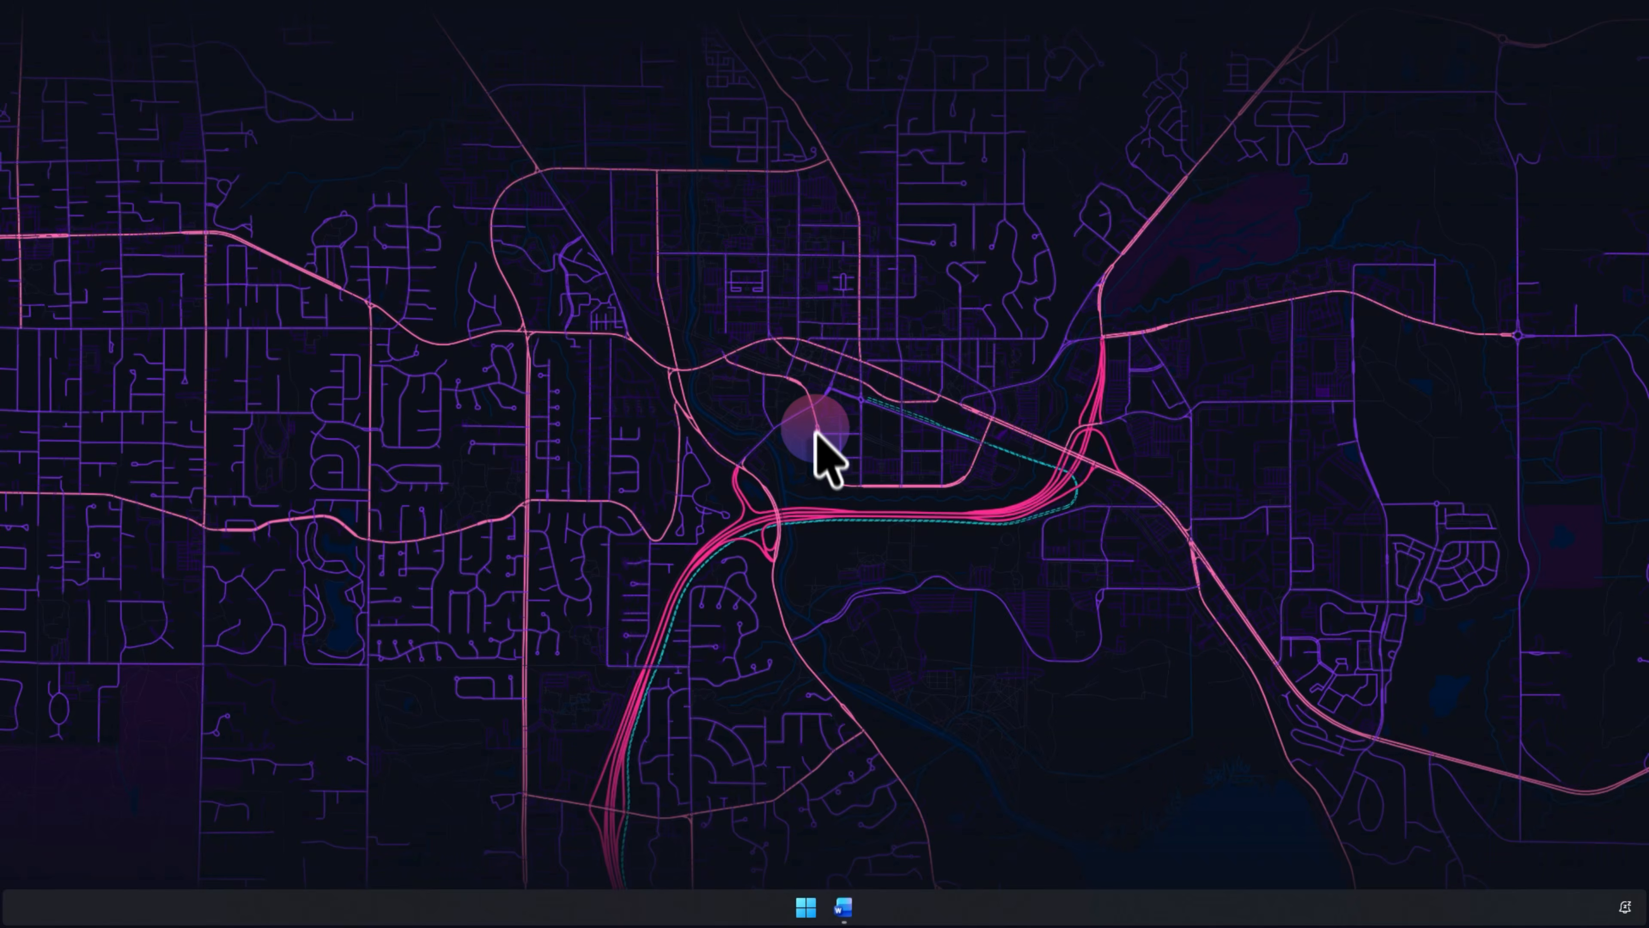
- Restore the Word Field Codes Demo.docx window from the taskbar
click(843, 908)
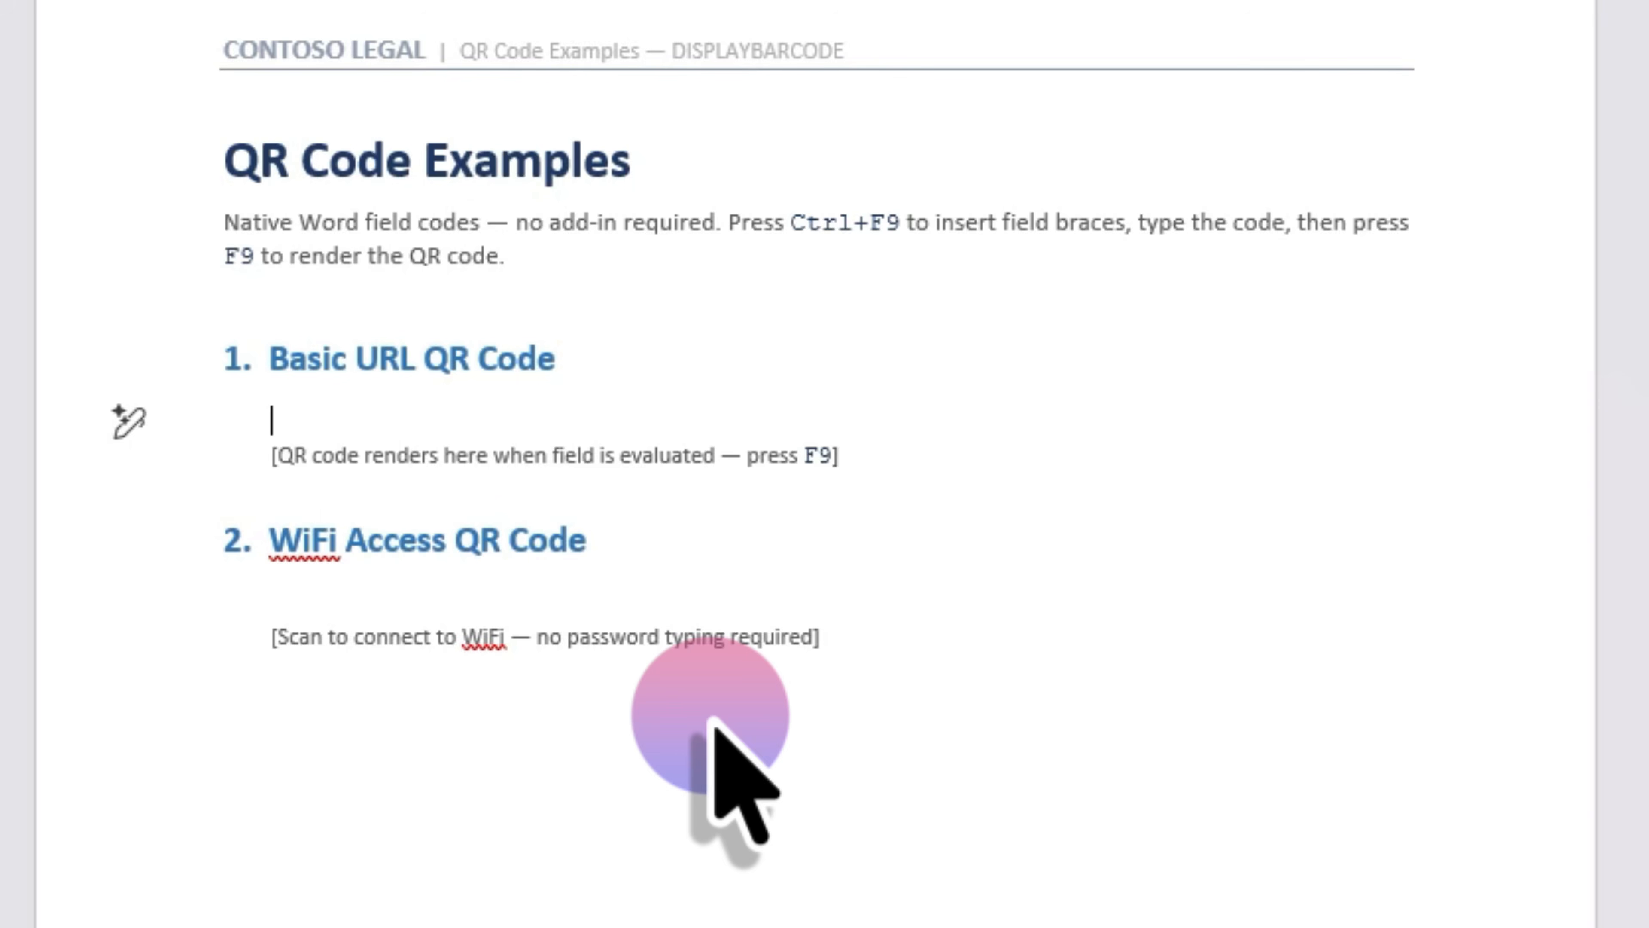
- Place the insertion point on the empty line under the Basic URL QR Code heading
click(361, 416)
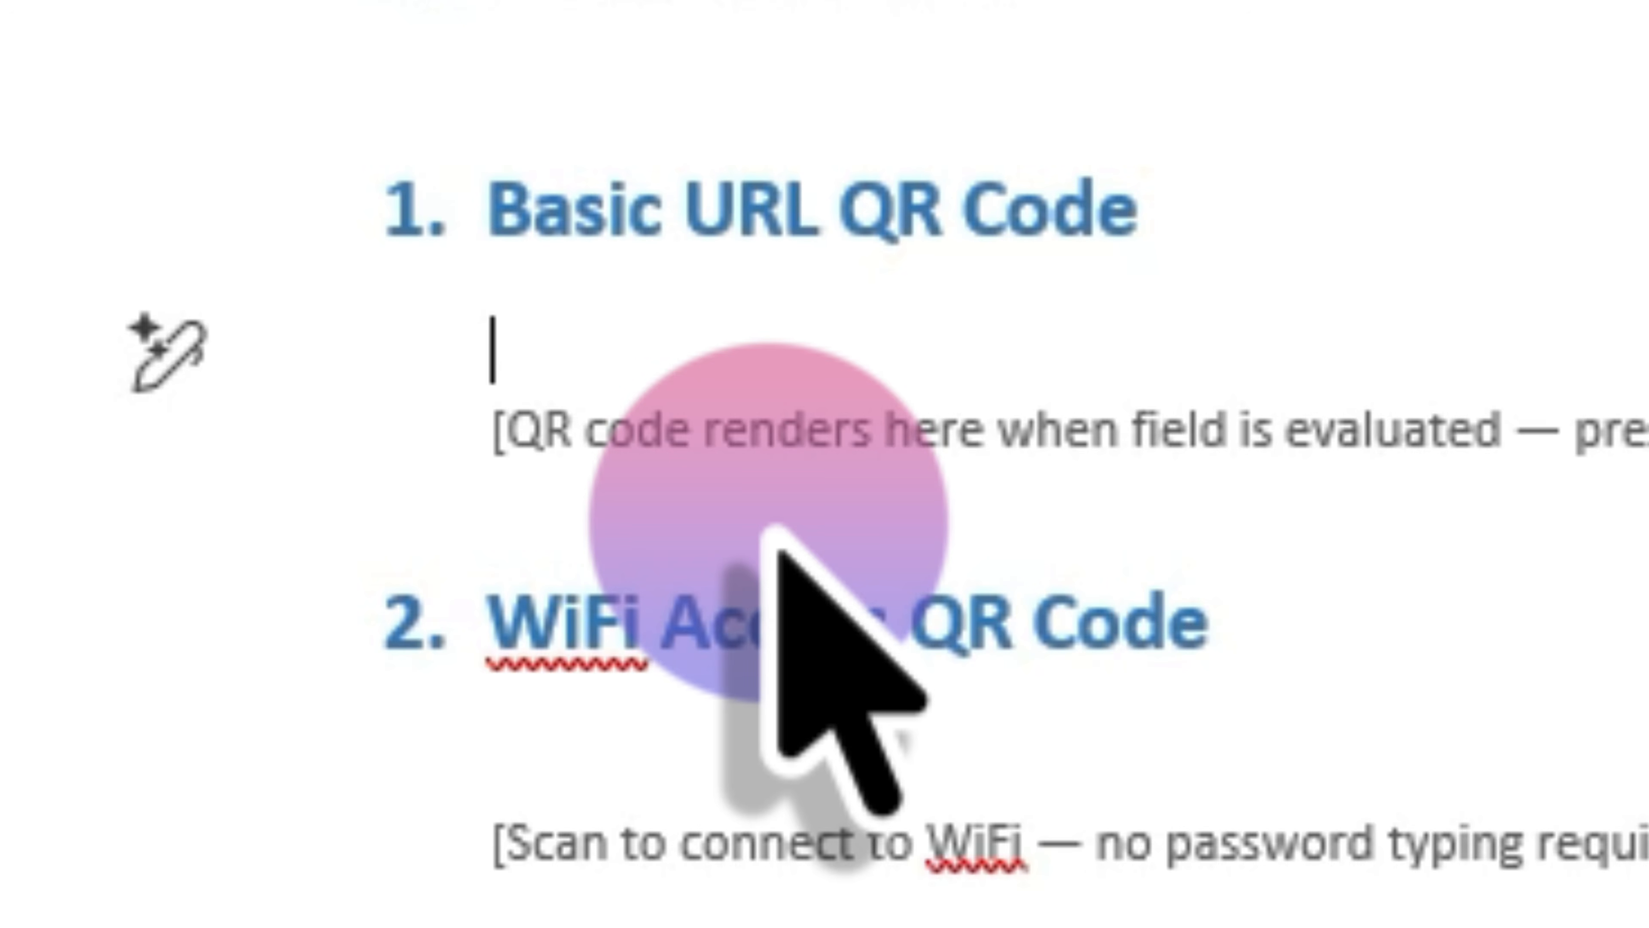
key(ctrl+F9)
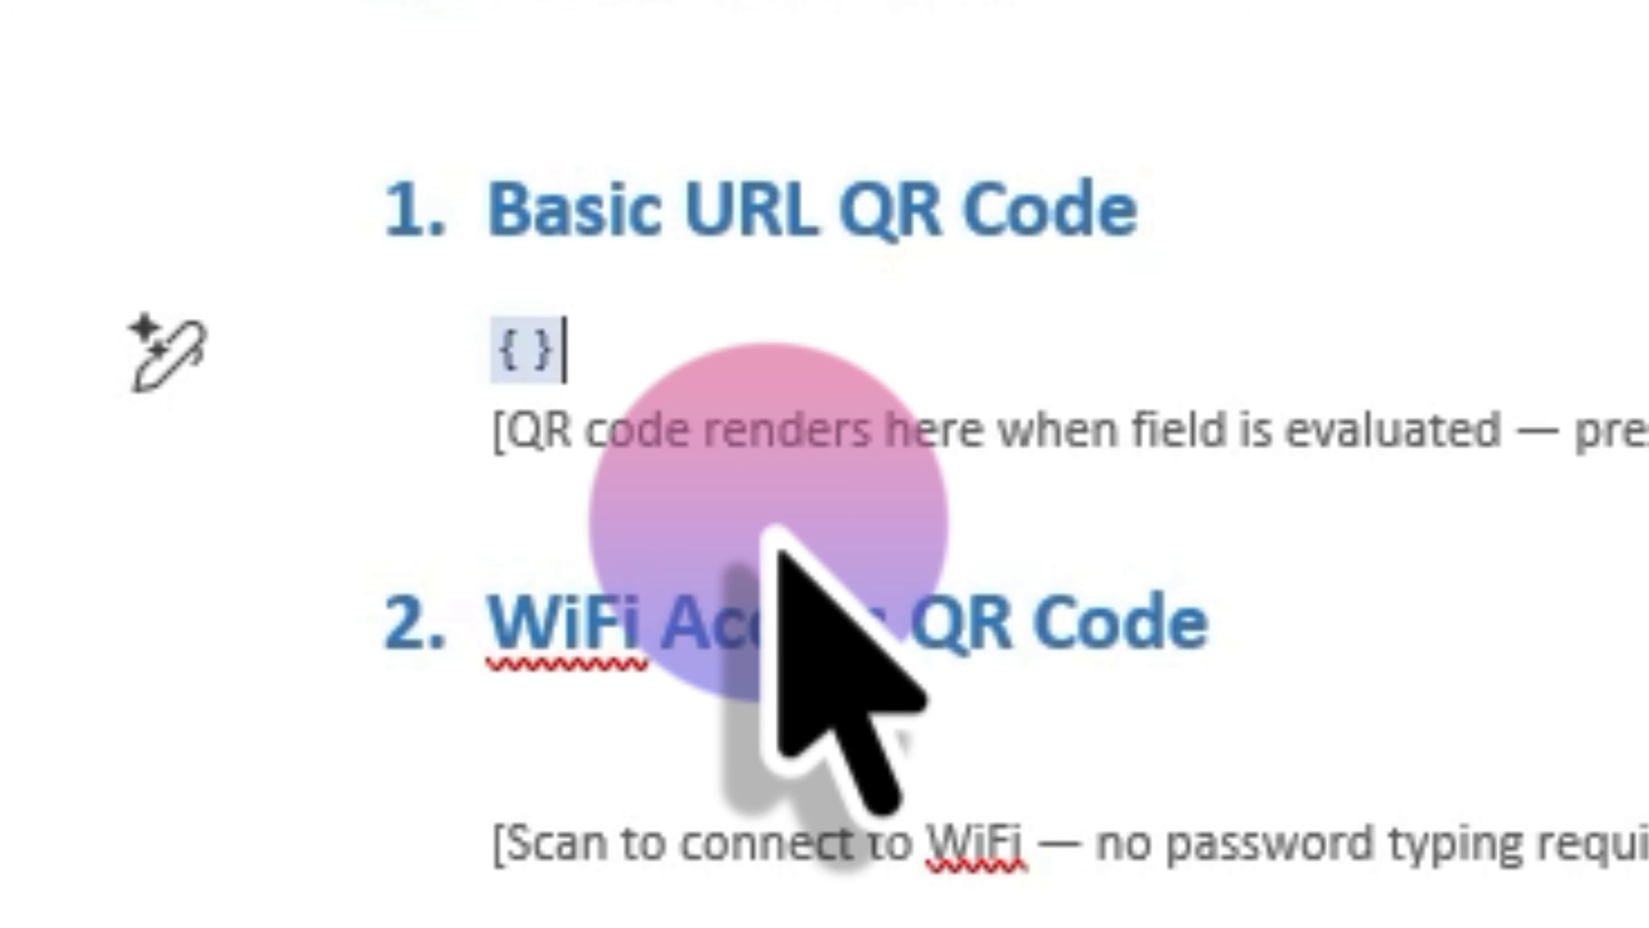
key(BackSpace)
key(BackSpace)
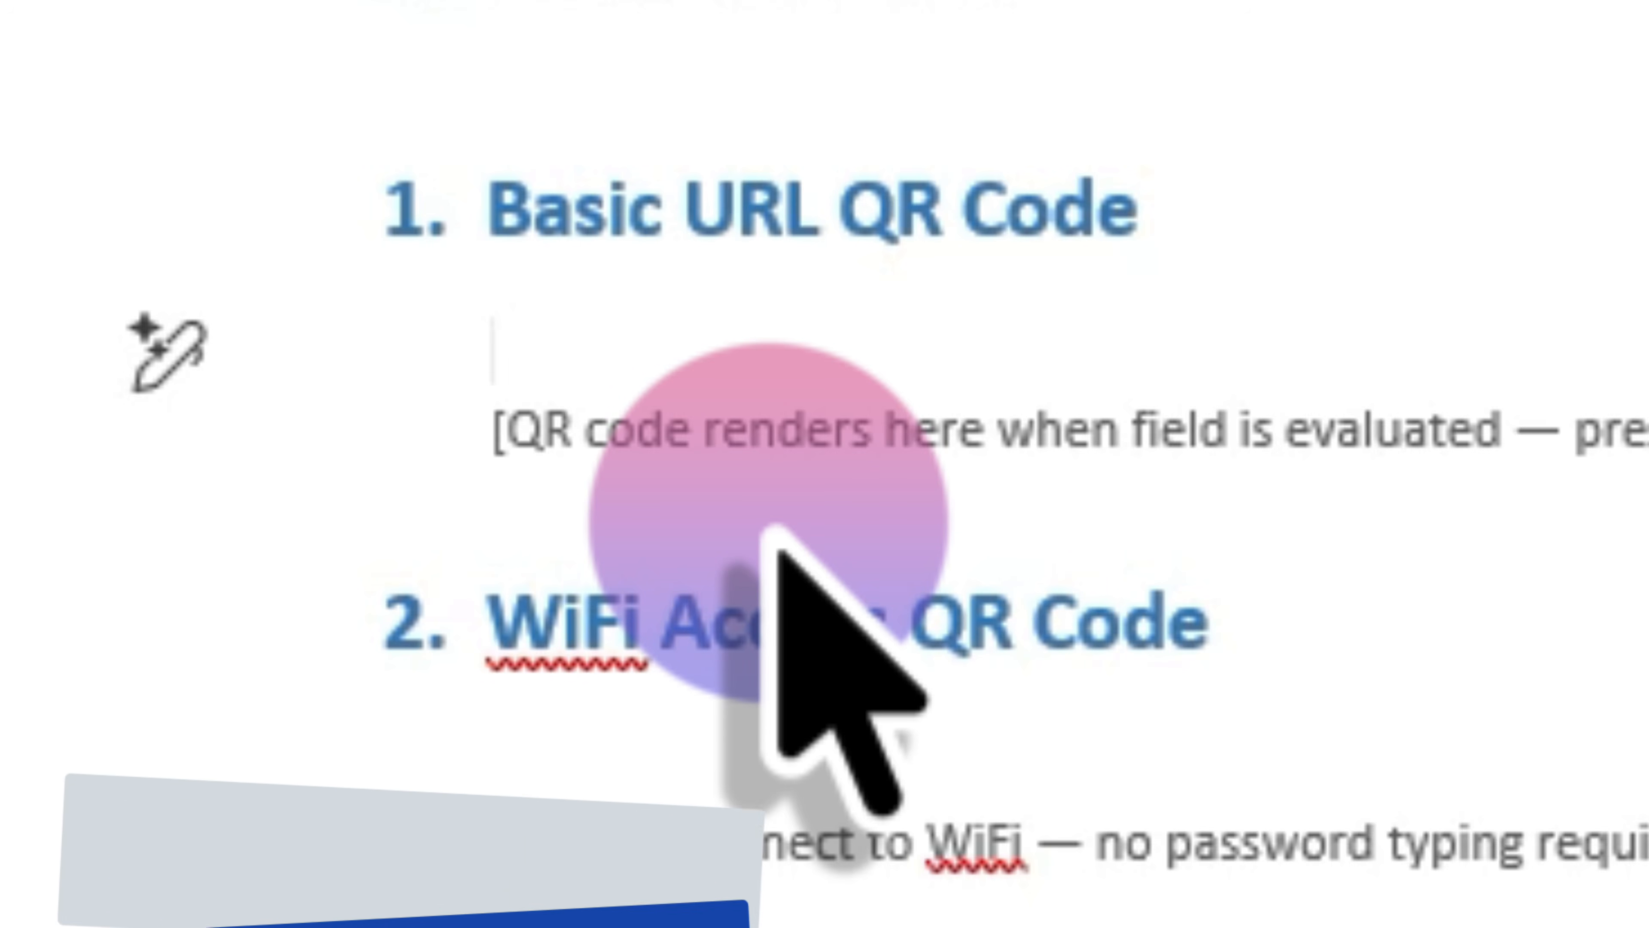
key(ctrl+F9)
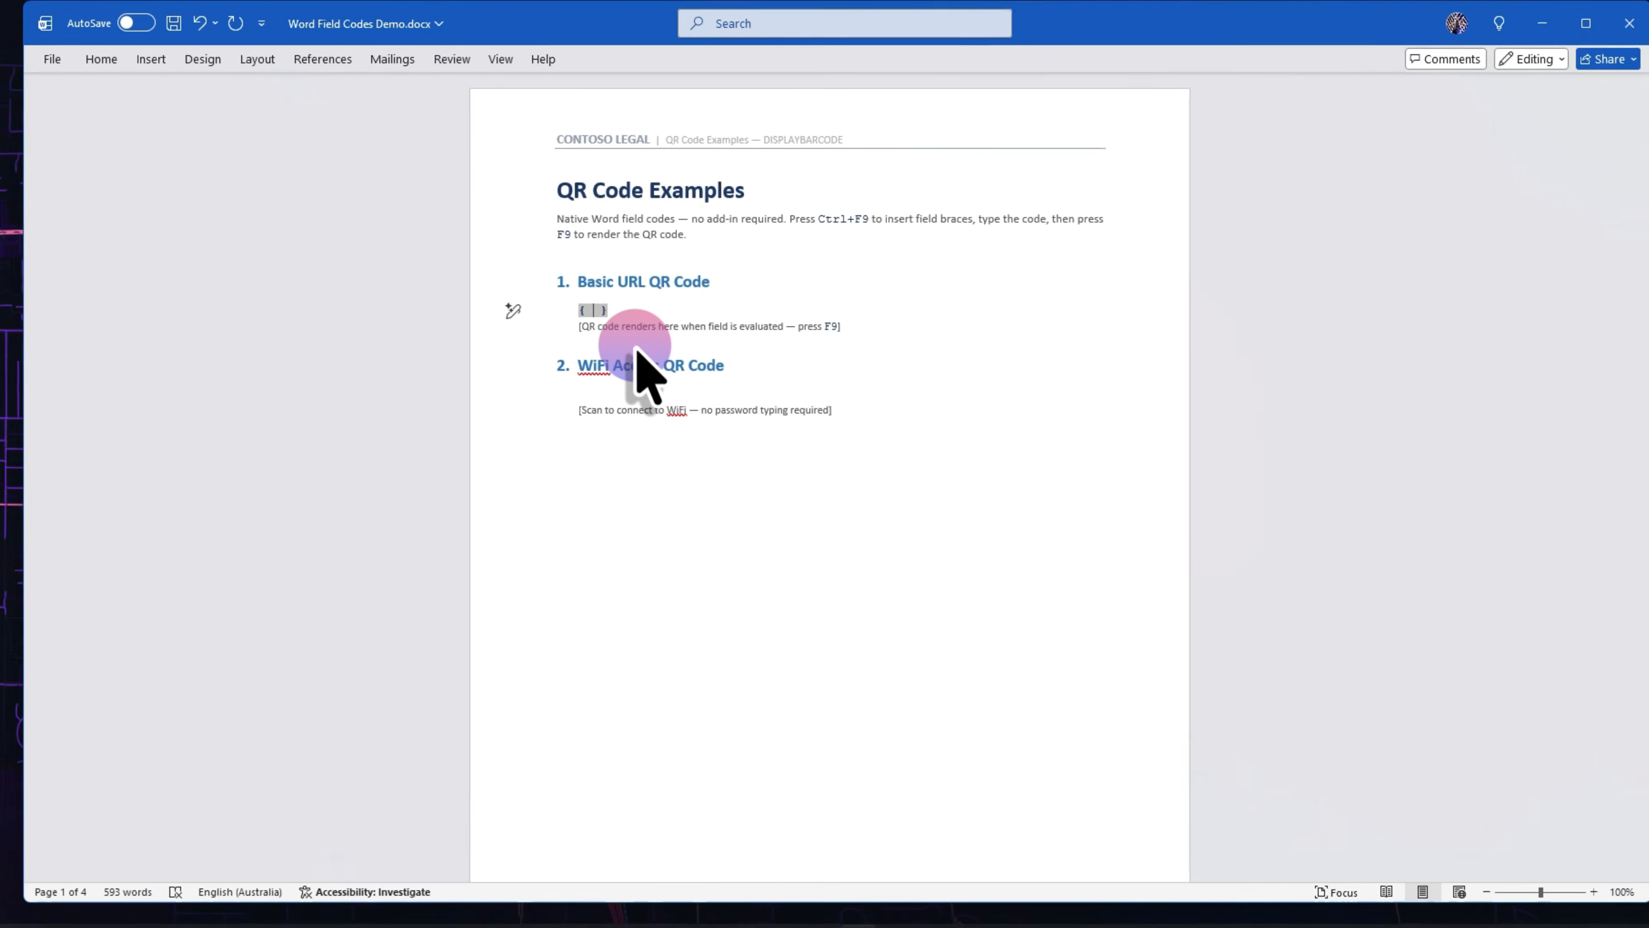
key(F9)
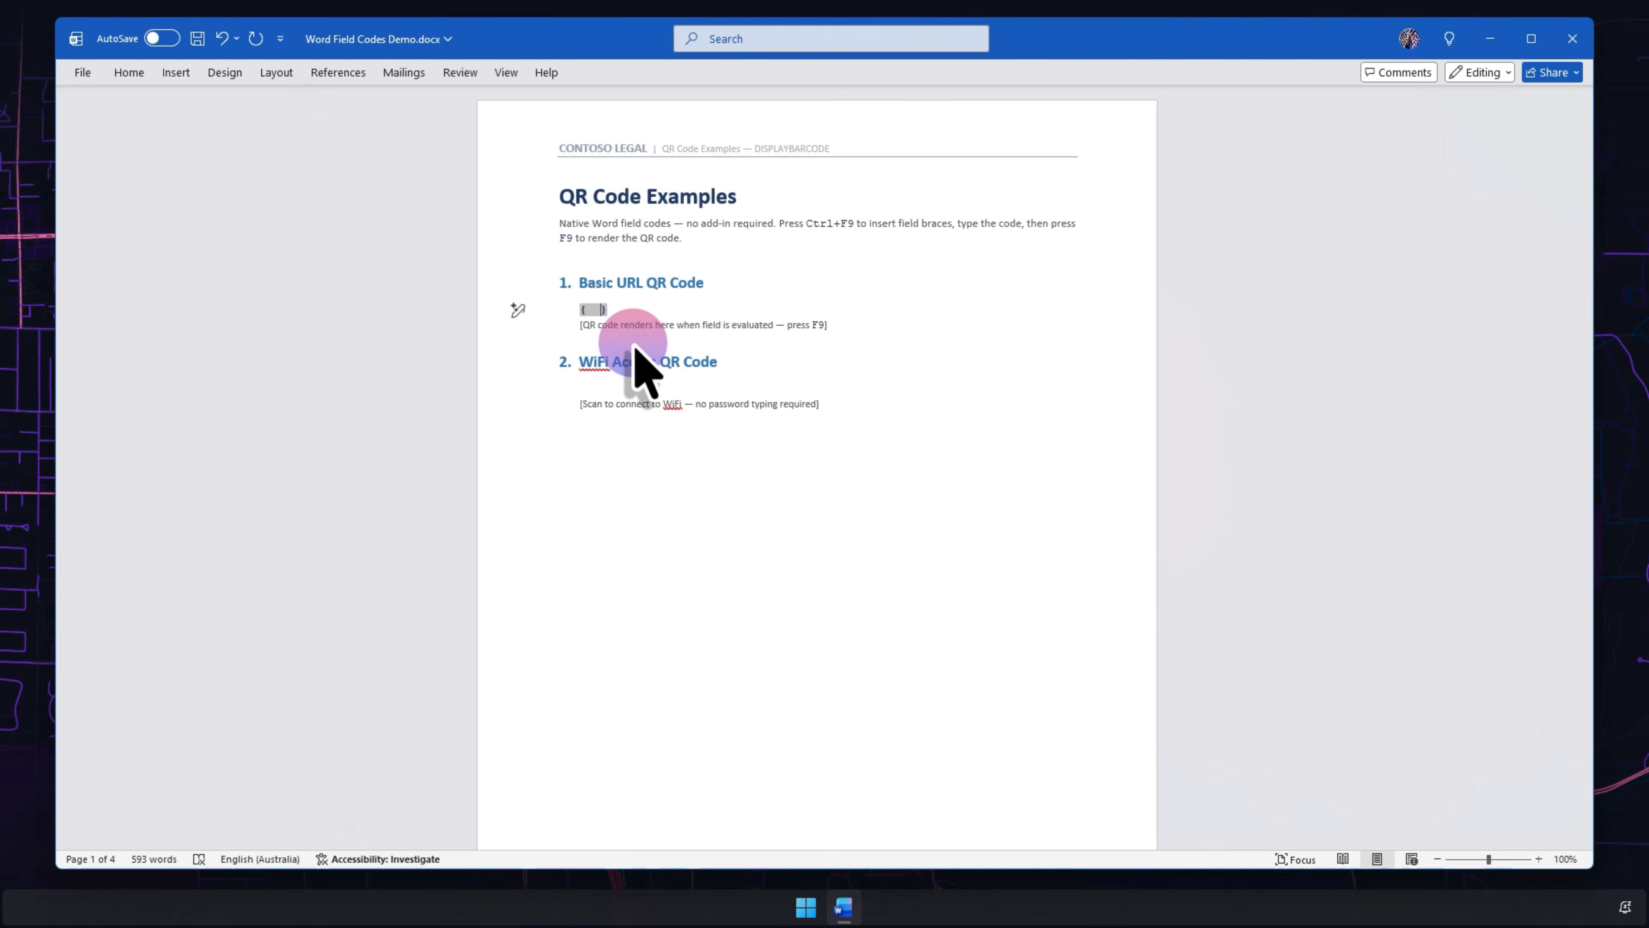
key(Right)
key(BackSpace)
key(BackSpace)
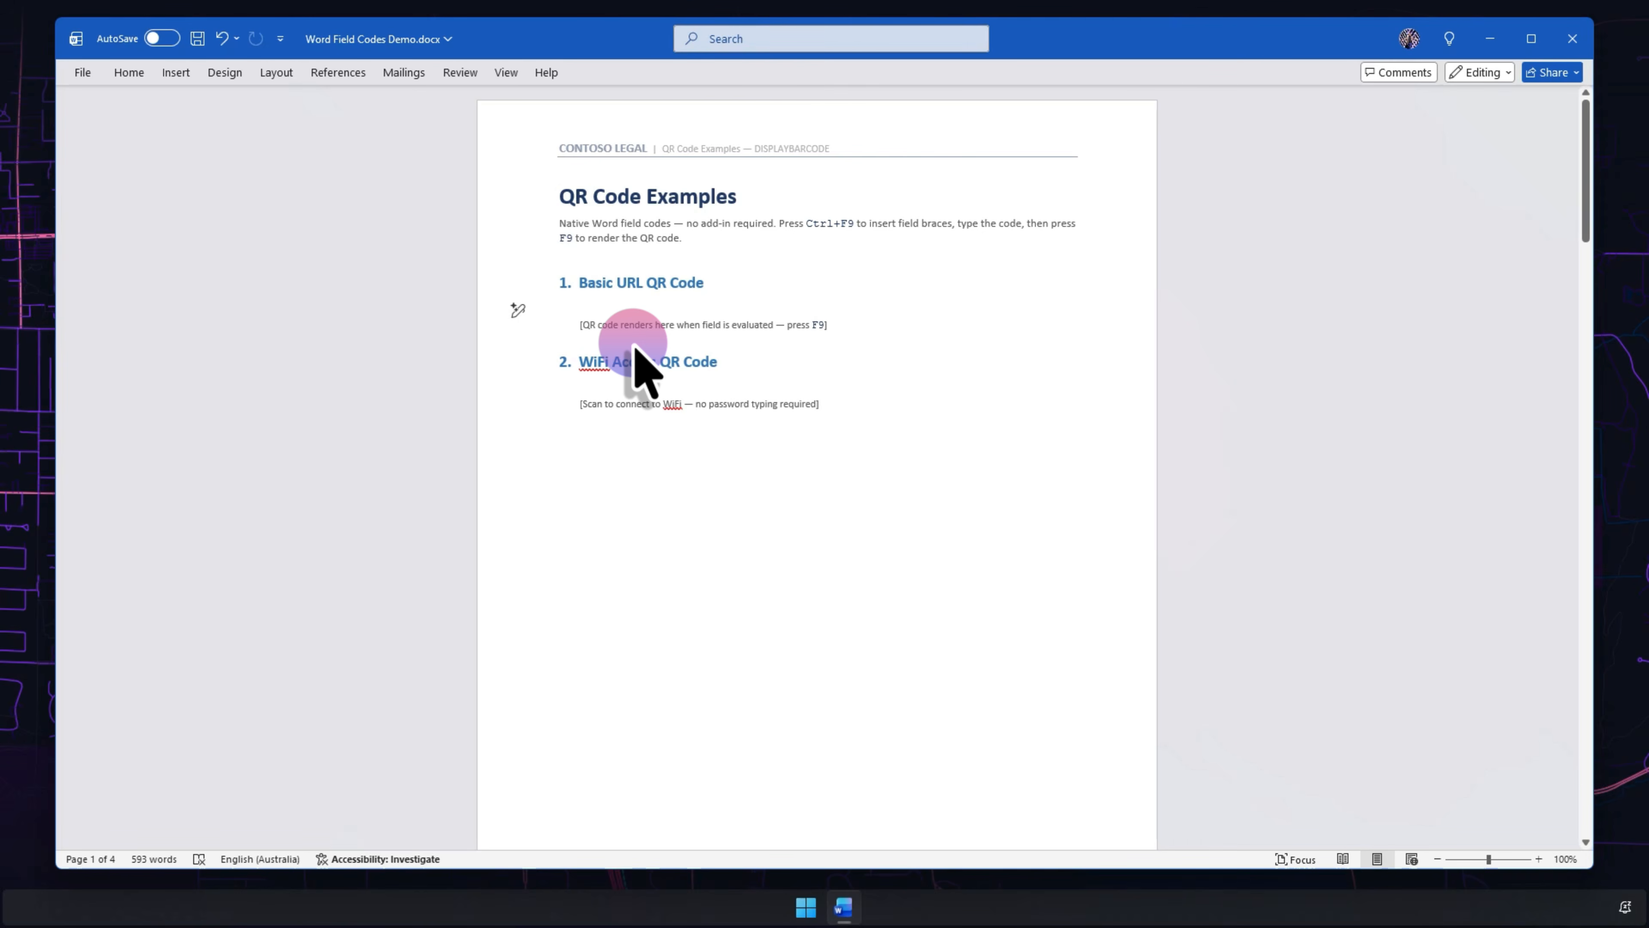
- Insert a DISPLAYBARCODE QR field for the YouTube channel link under Basic URL and render it
click(603, 308)
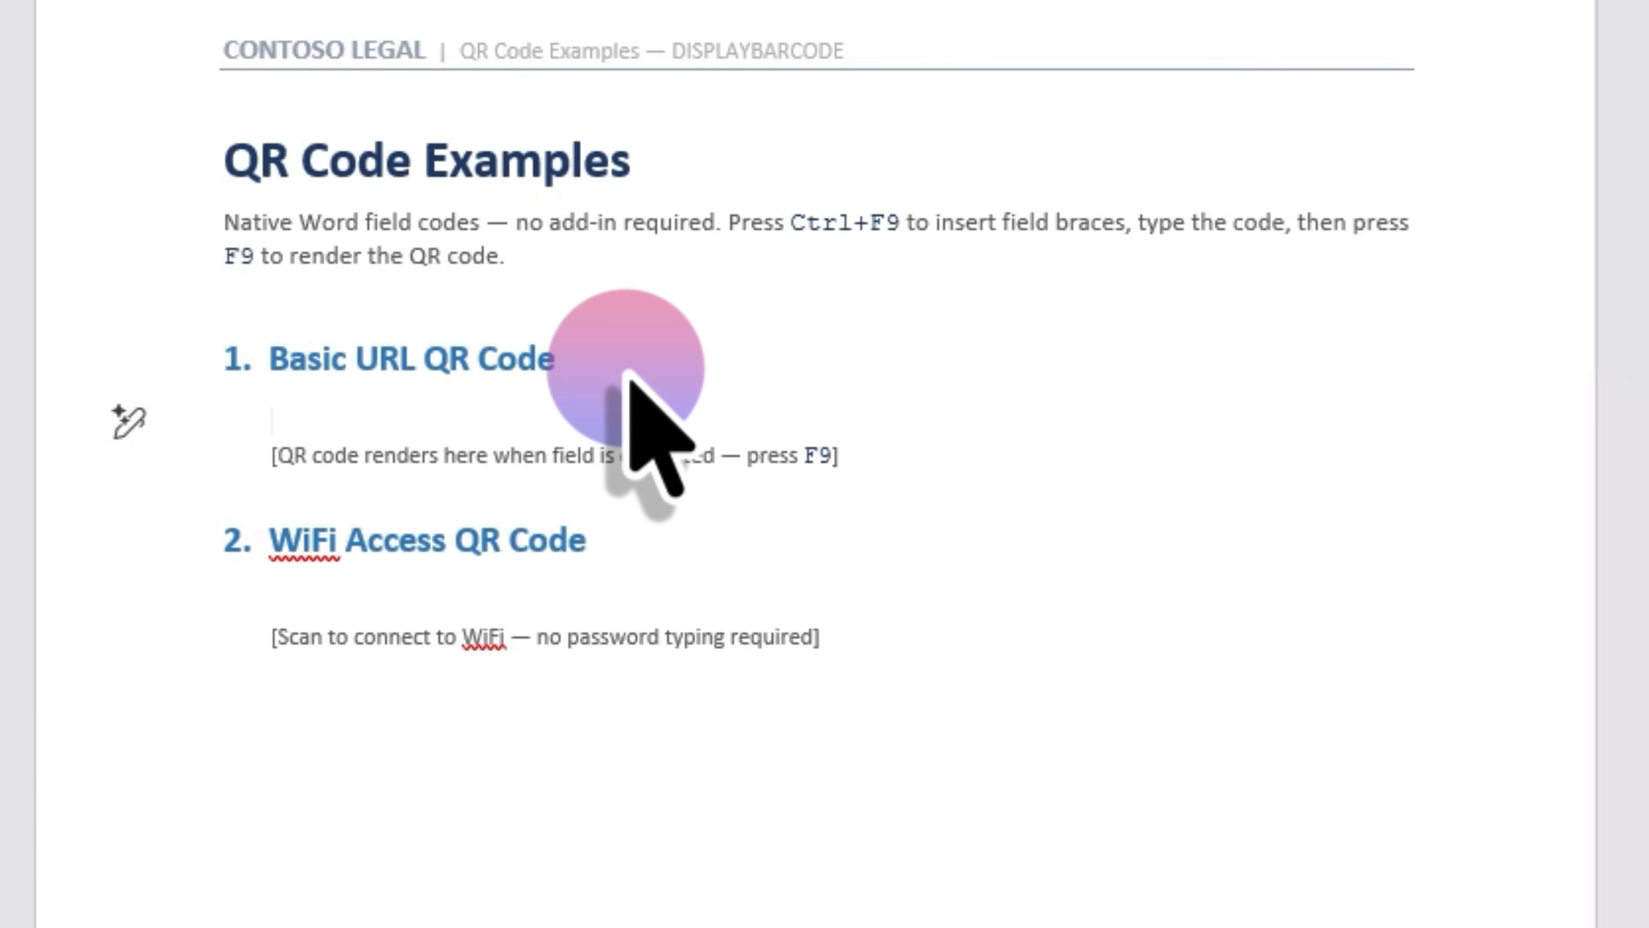
key(ctrl+F9)
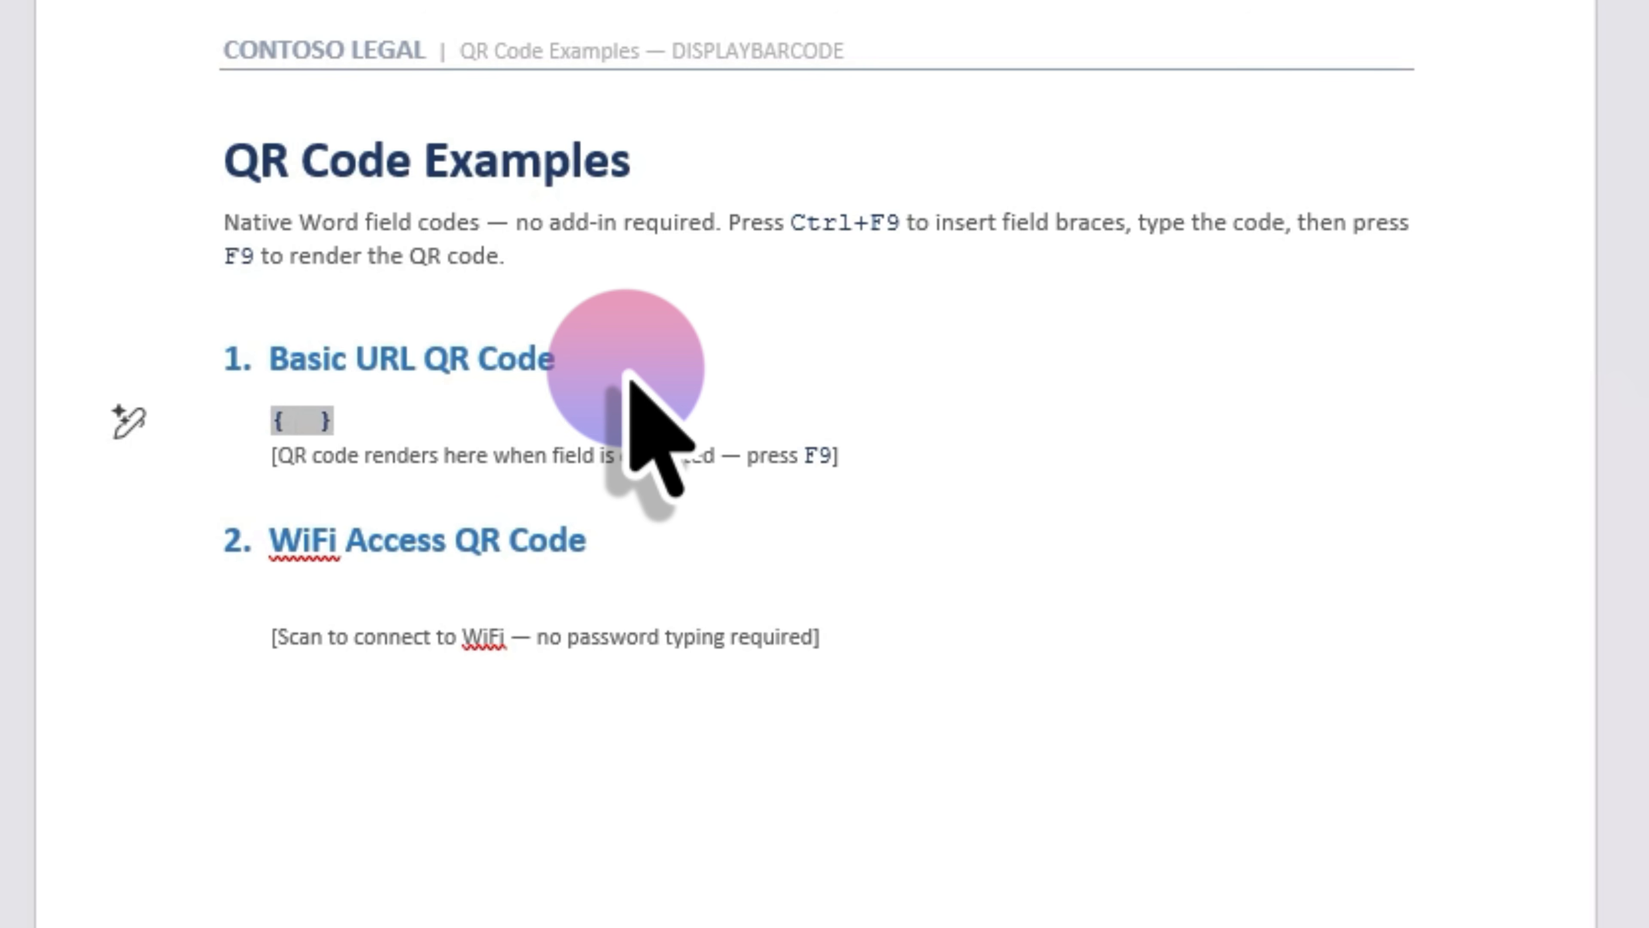
text(DISPLAYBARCODE "https://youtube.com/@paulomalley" QR)
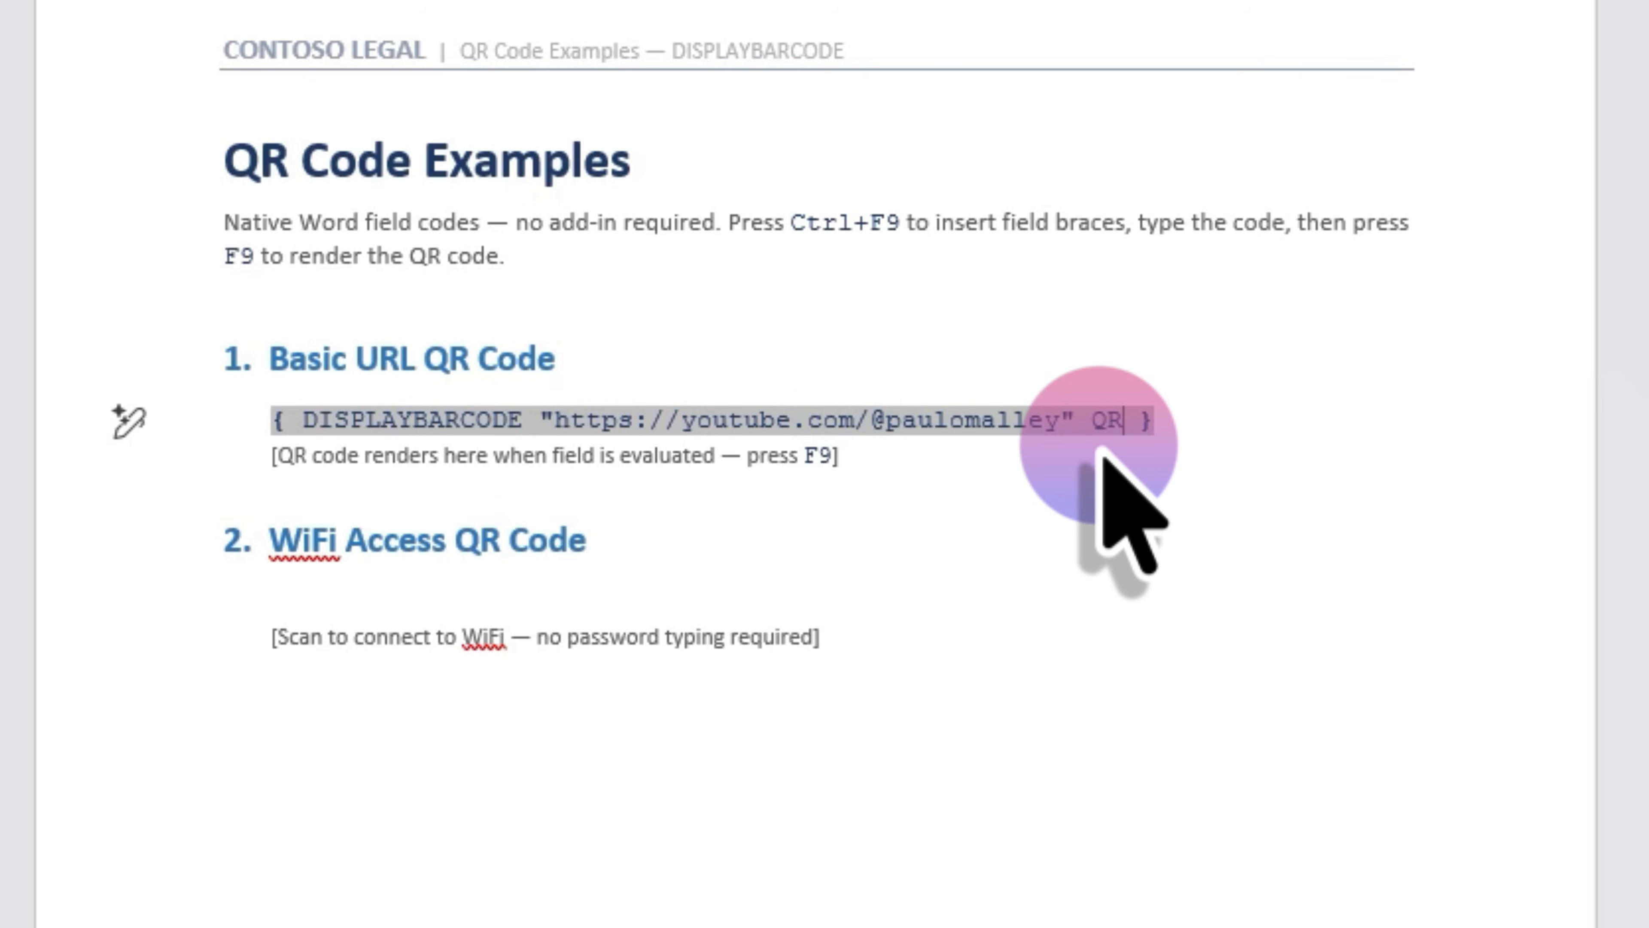
key(F9)
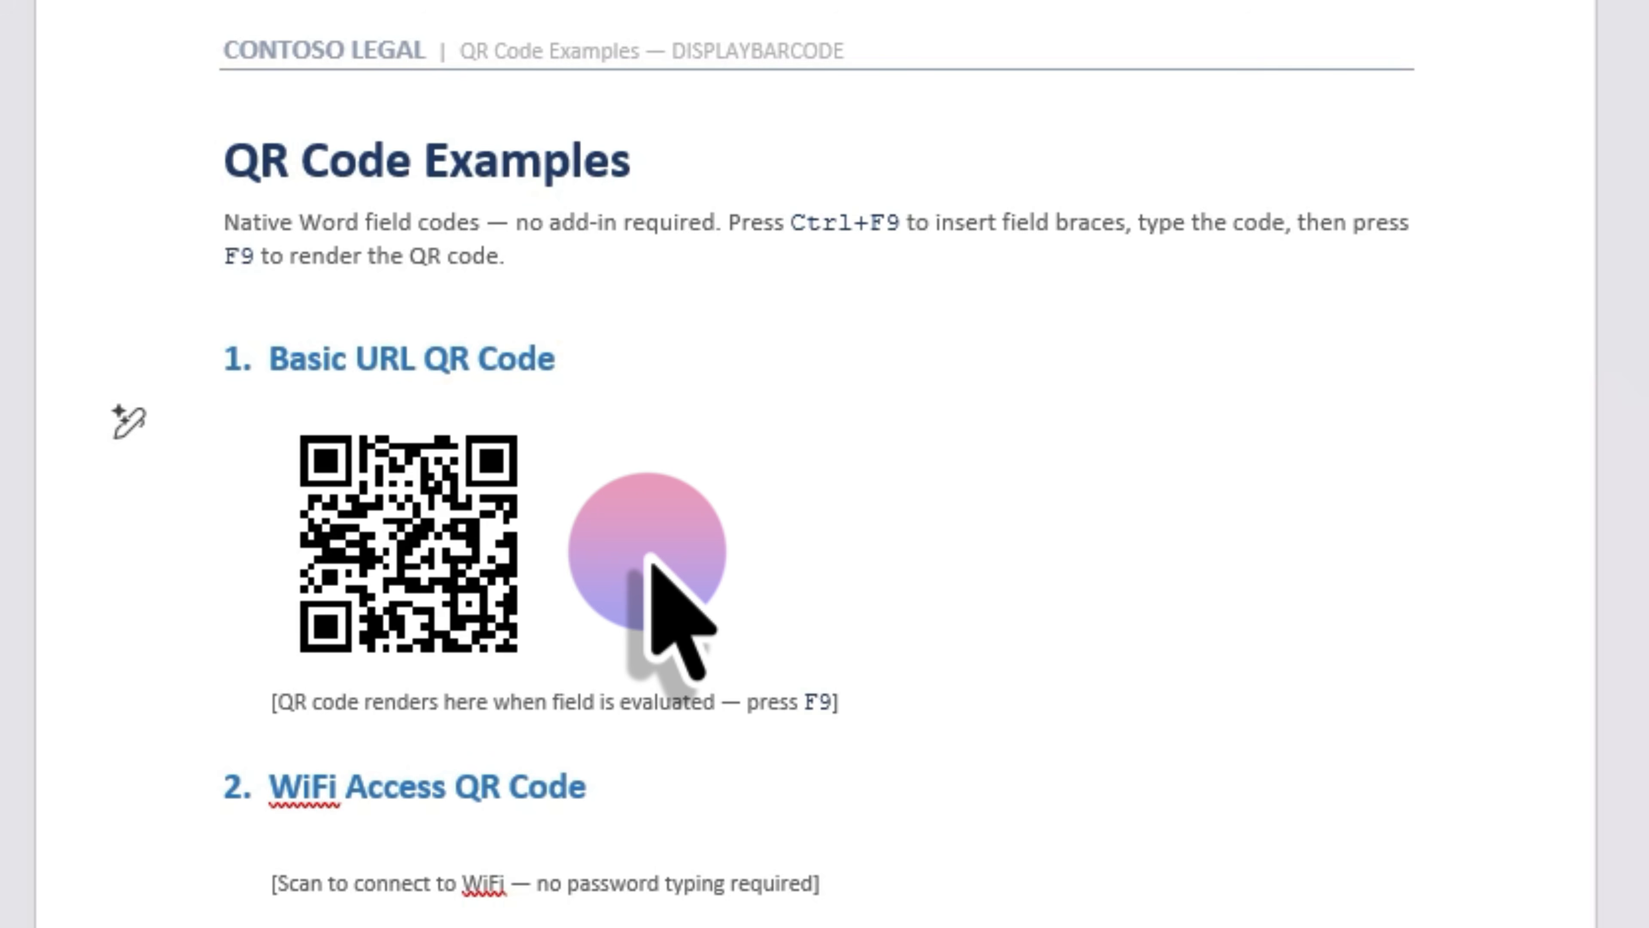
- Replace the rendered QR code with its DISPLAYBARCODE field code for the channel link, adding \q 3
key(BackSpace)
key(BackSpace)
key(ctrl+F9)
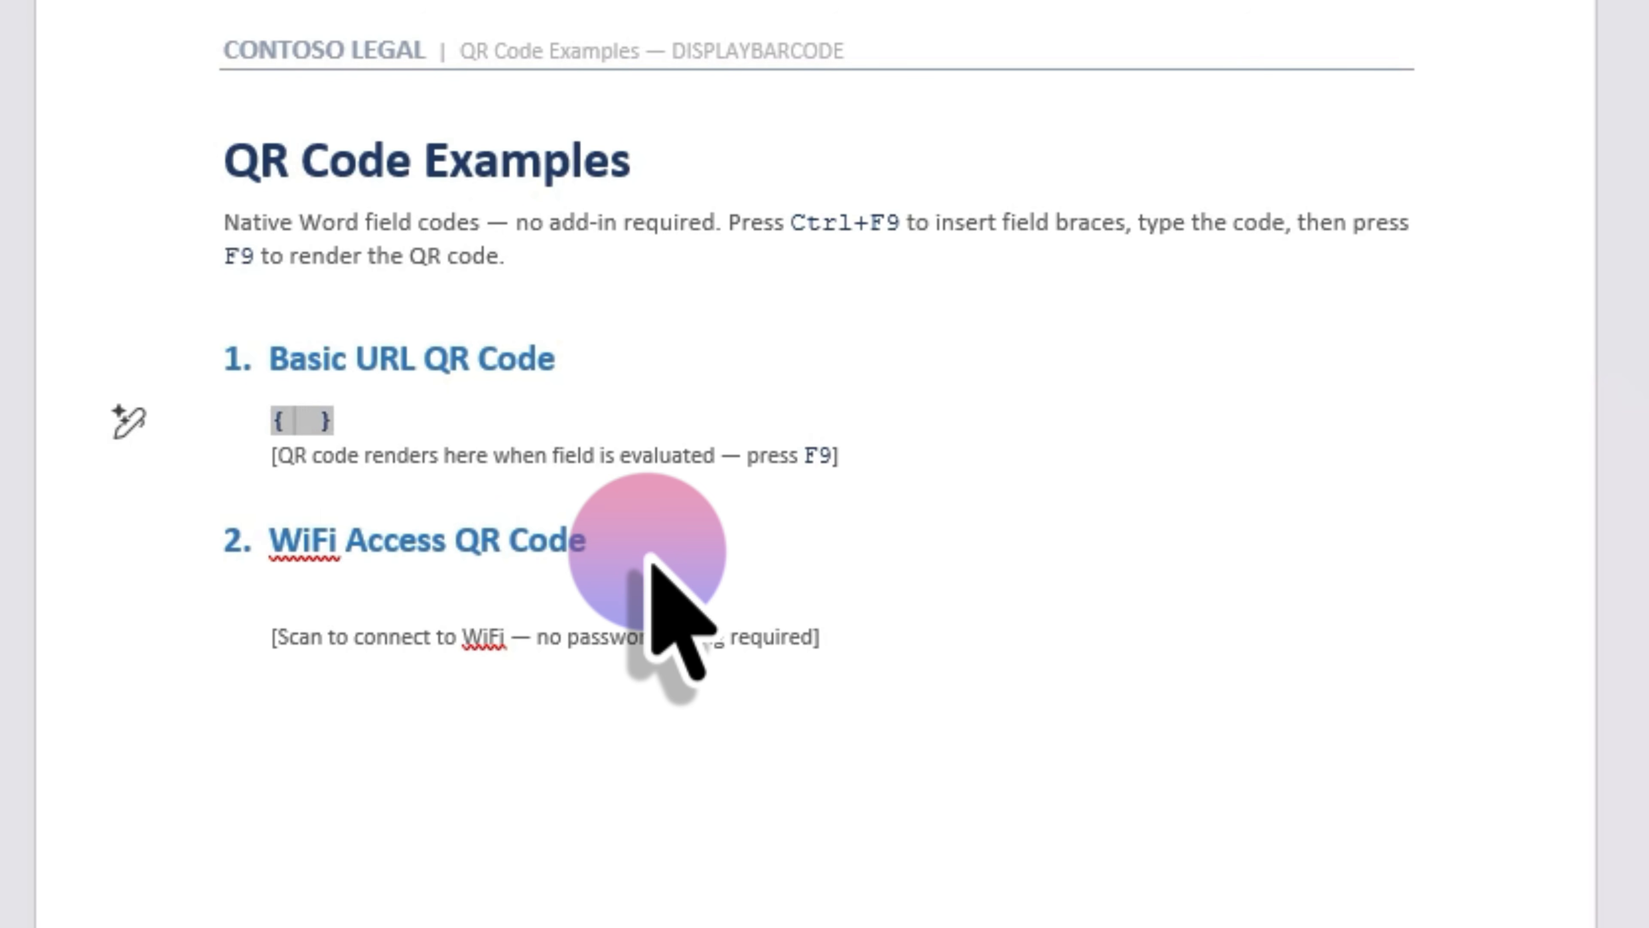
text(DISPLAYBARCODE "https://youtube.com/@paulomalley" QR)
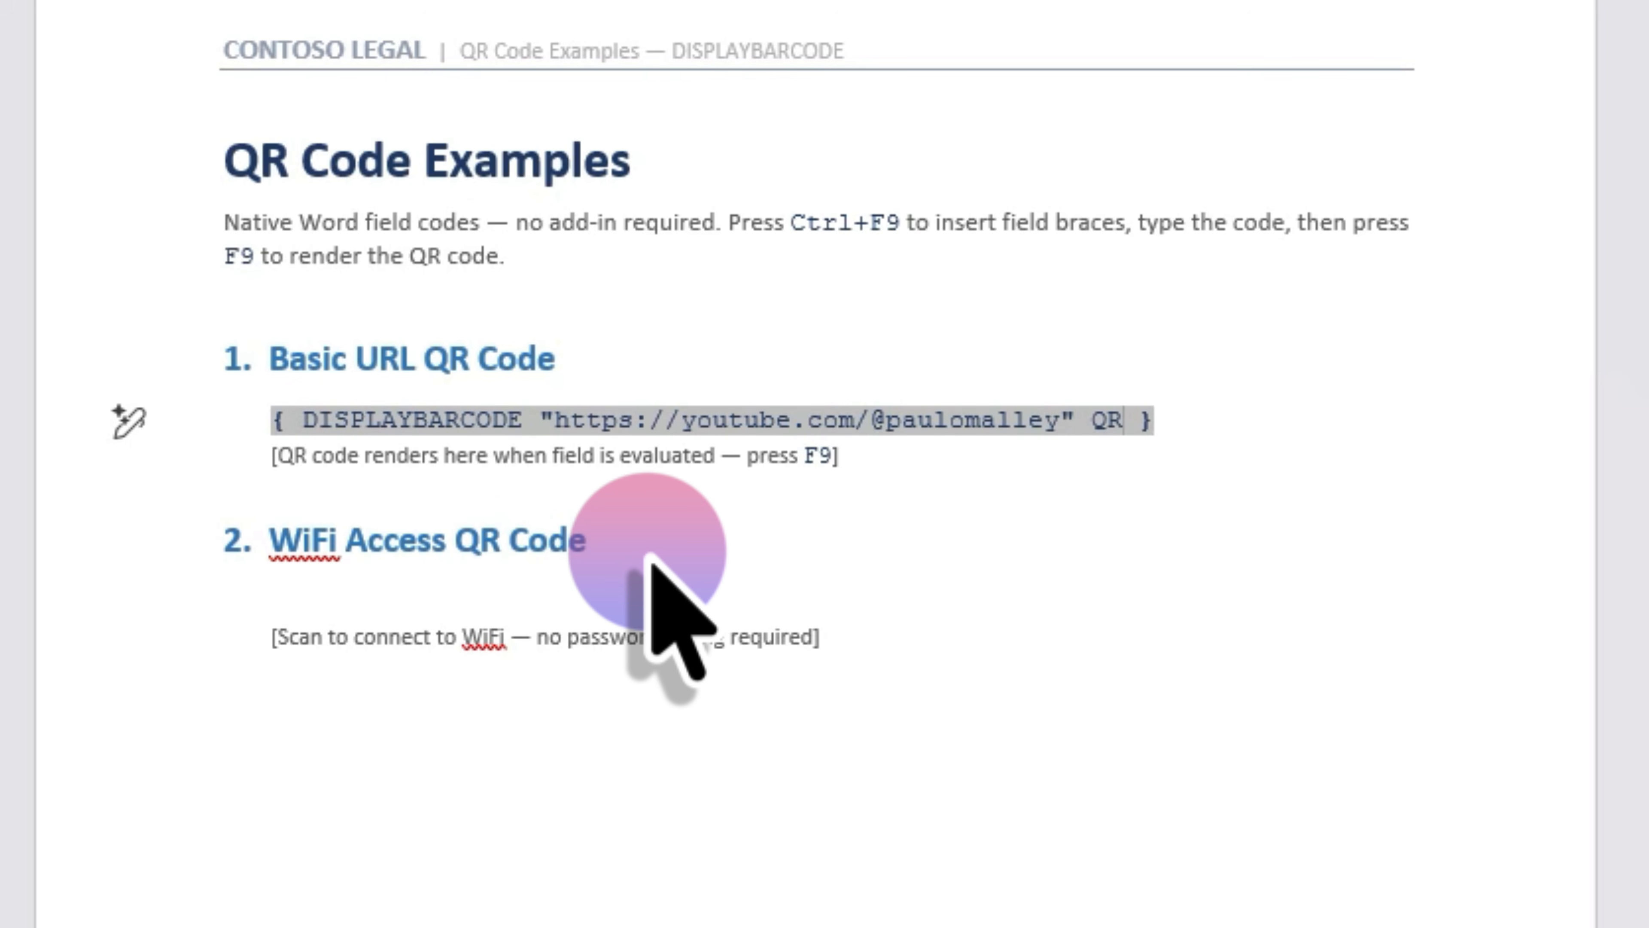
text( \q 3)
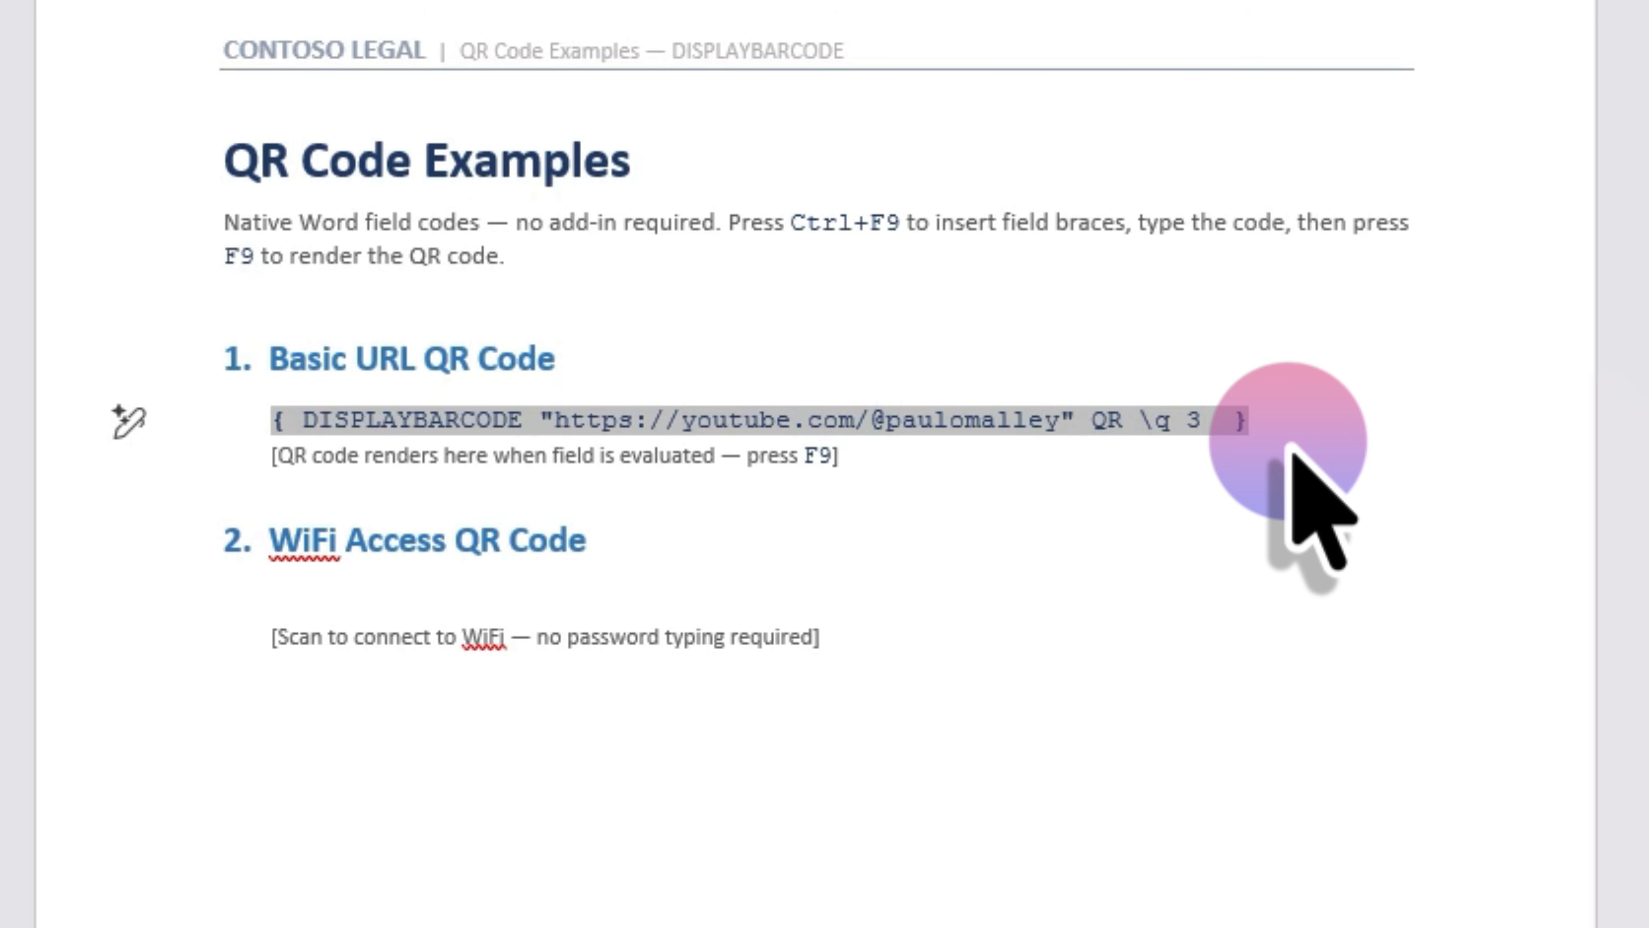
key(BackSpace)
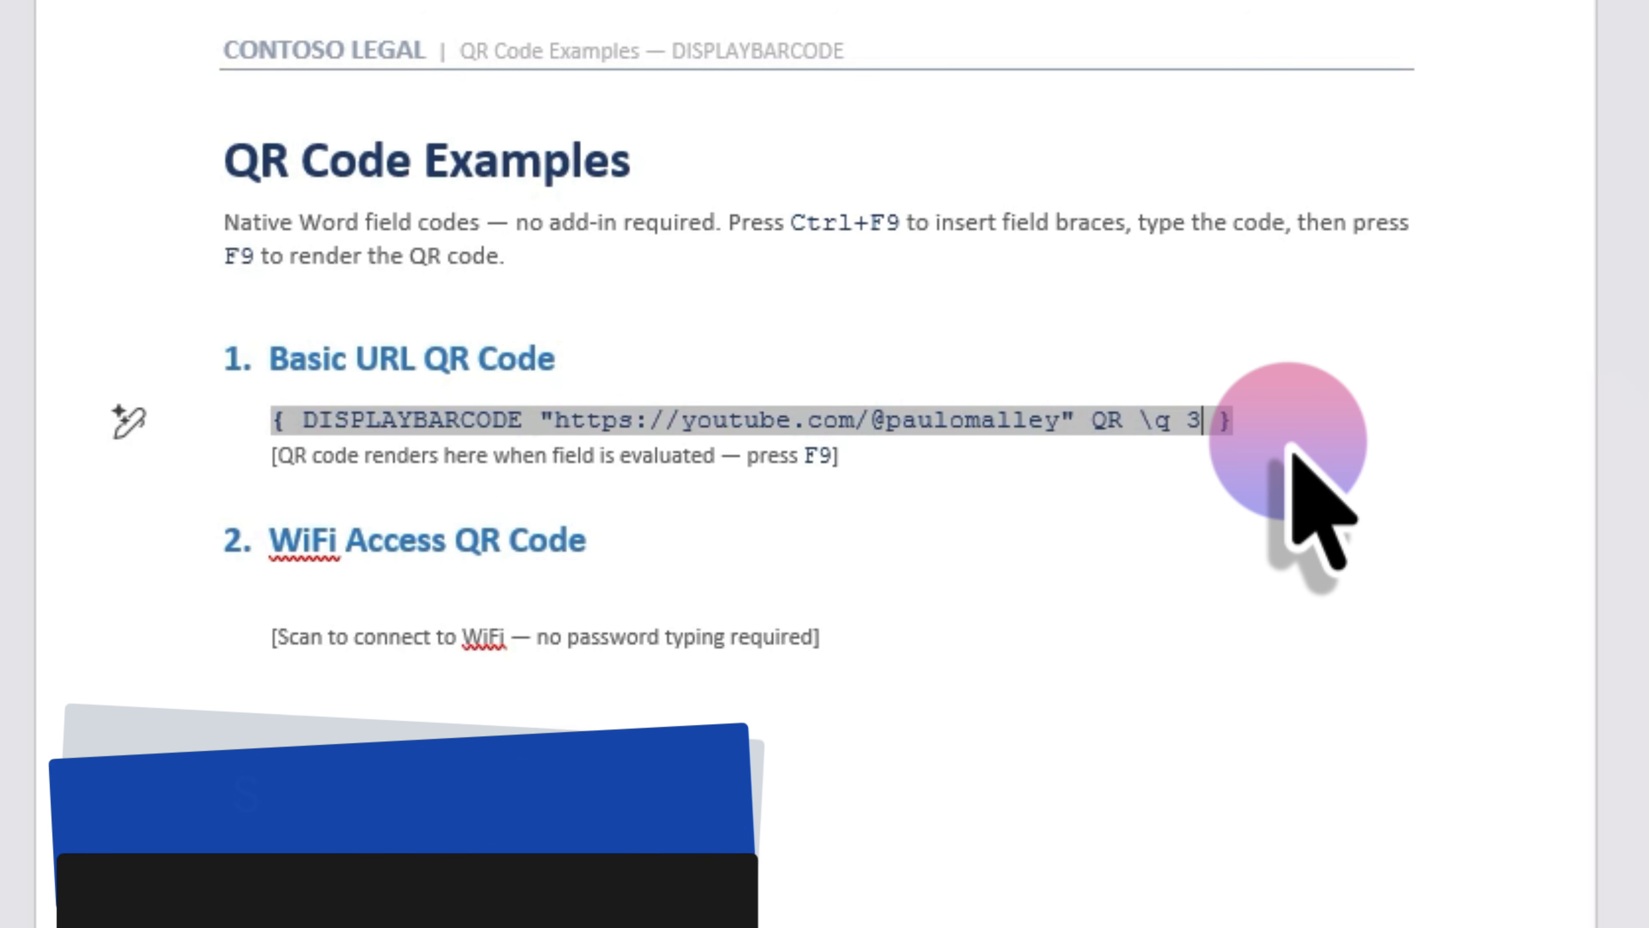
- Add the \s 300 size switch after \q 3 in the Basic URL field code
text(\ )
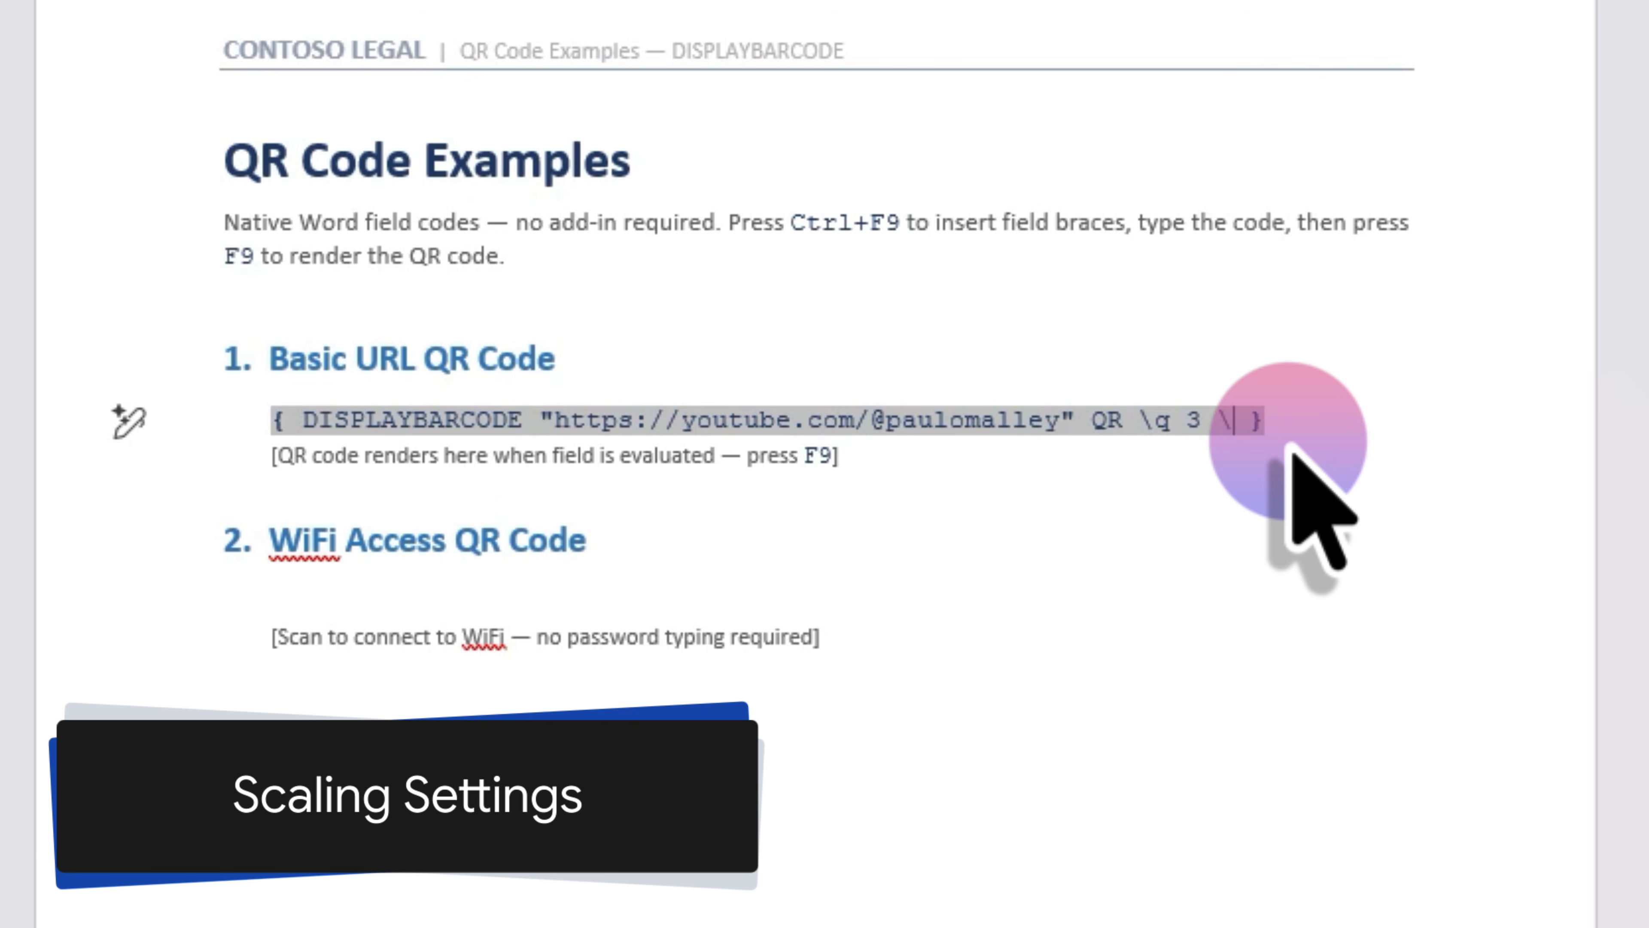
text(s 30)
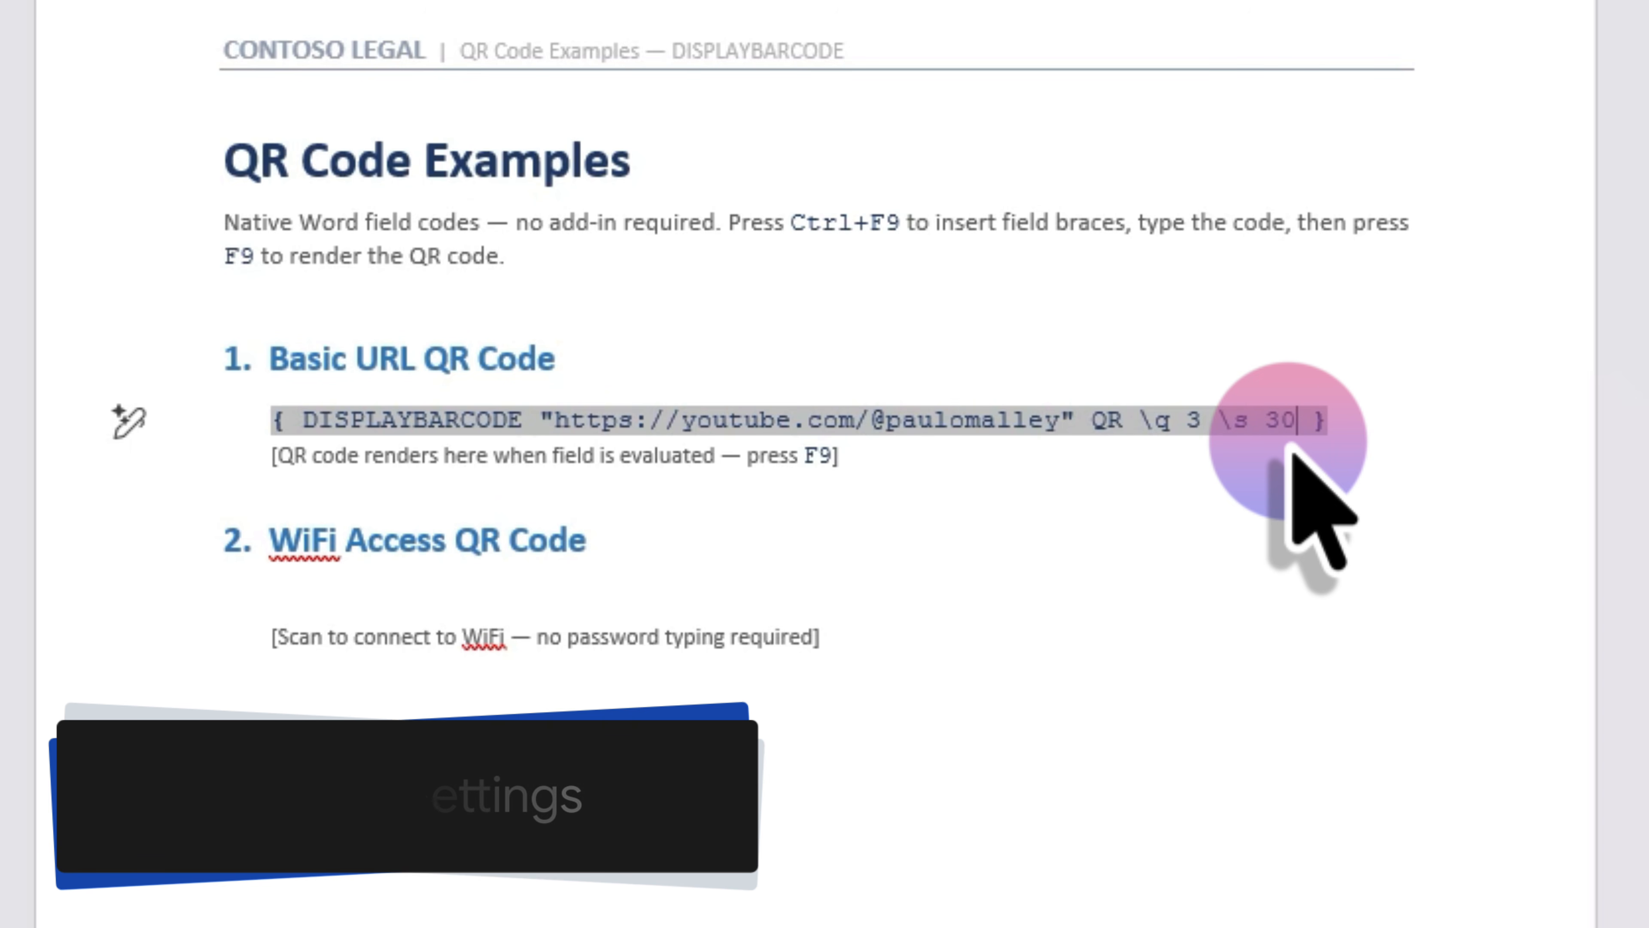
text(0)
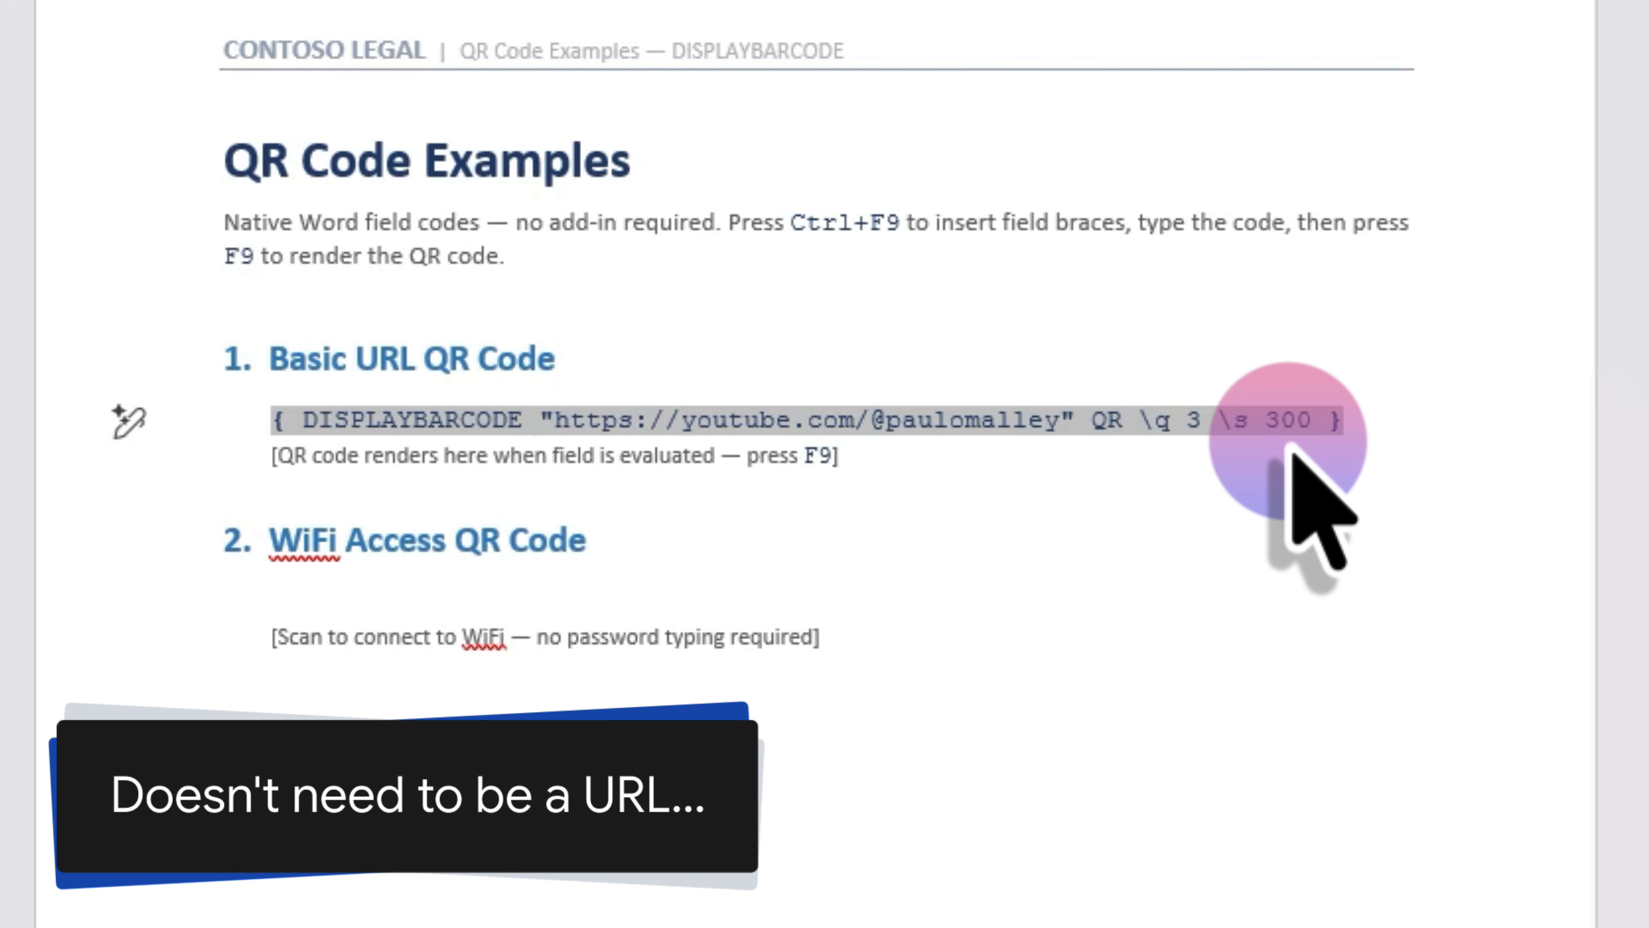
click(369, 596)
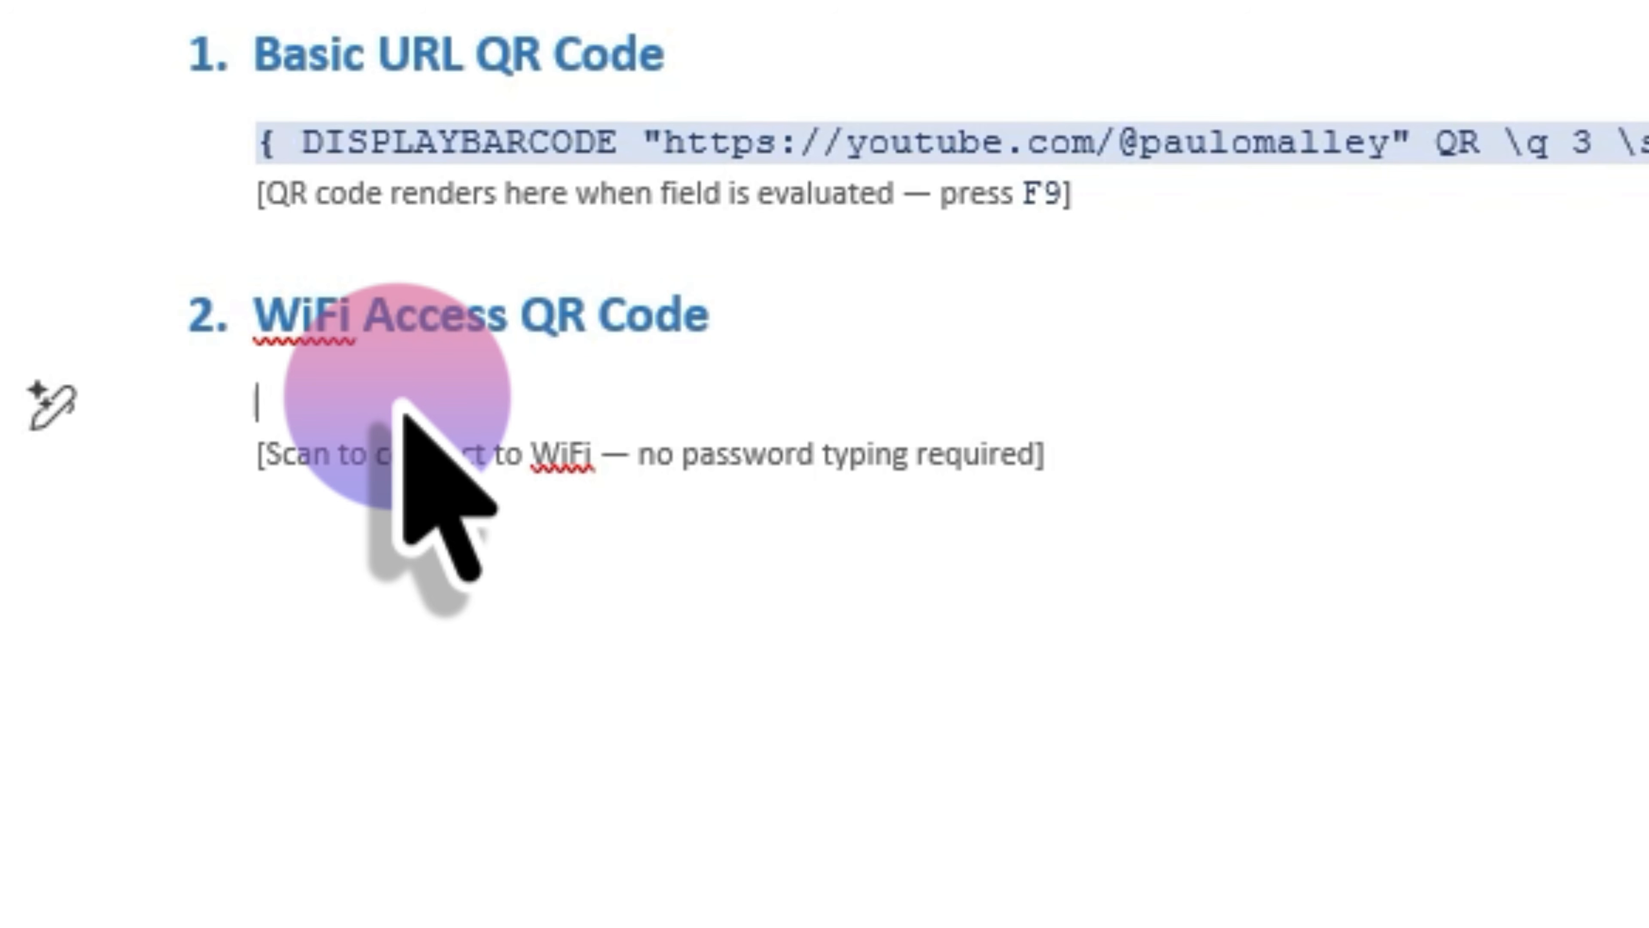
- Insert a DISPLAYBARCODE QR field for WPA network ContosoGuest with its password, \q 3 and \s 300
key(ctrl+F9)
text(DISPLAYBARCODE "WIFI:T:WPA;S:ContosoGuest;P:Welcome2024;;" QR \q 3 \s 300)
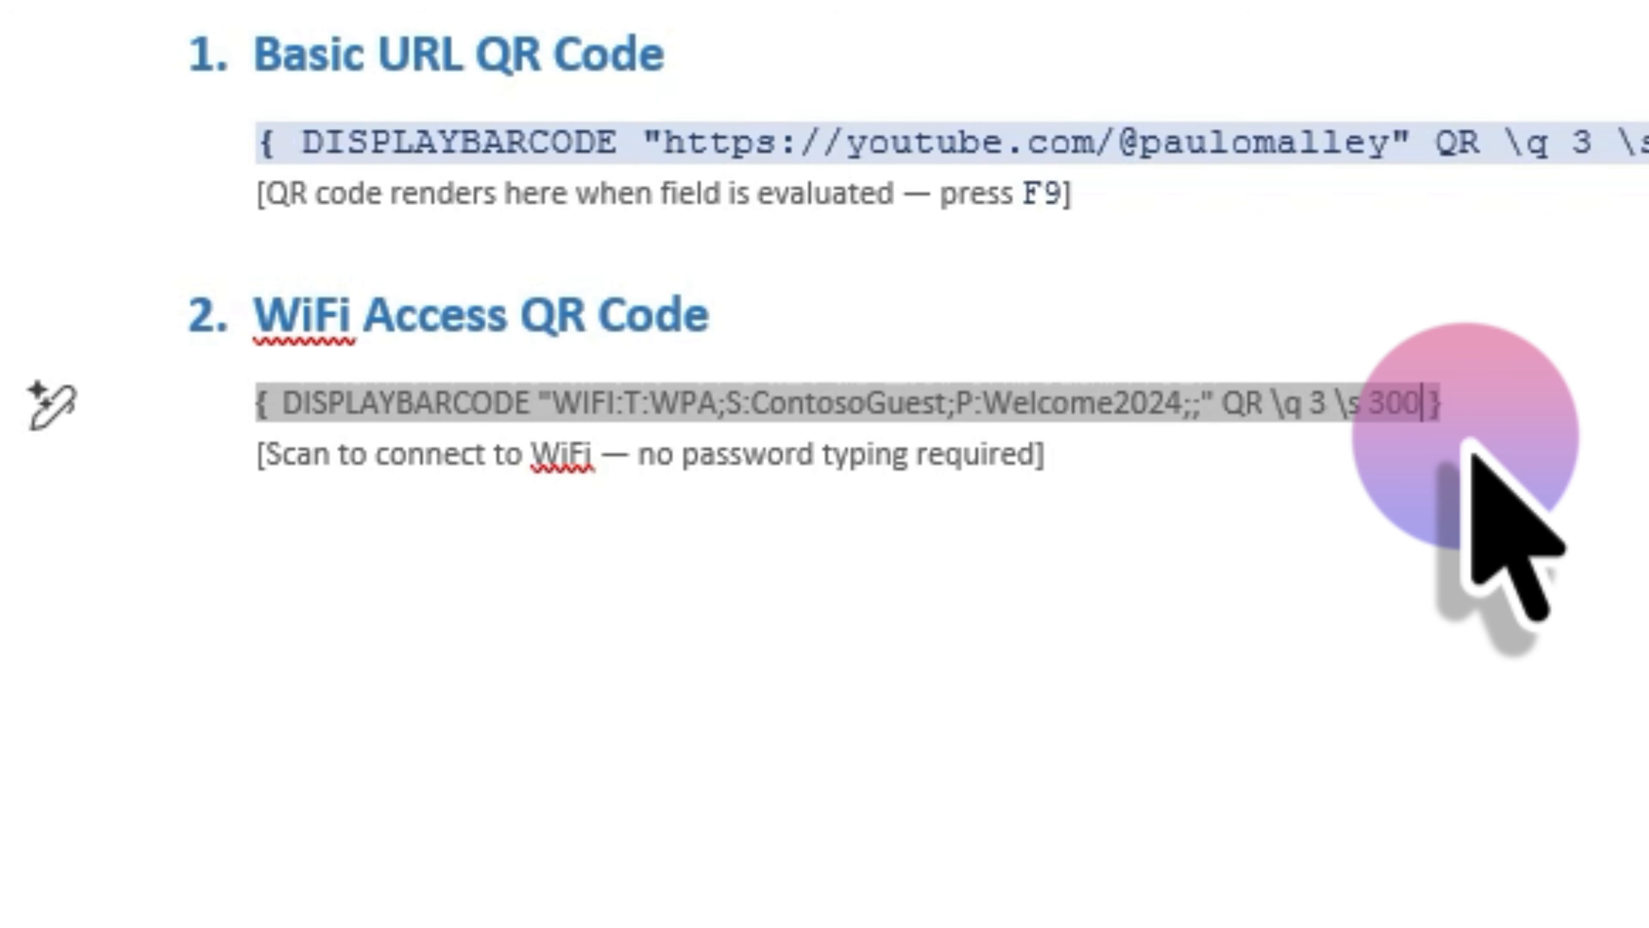
key(shift+F9)
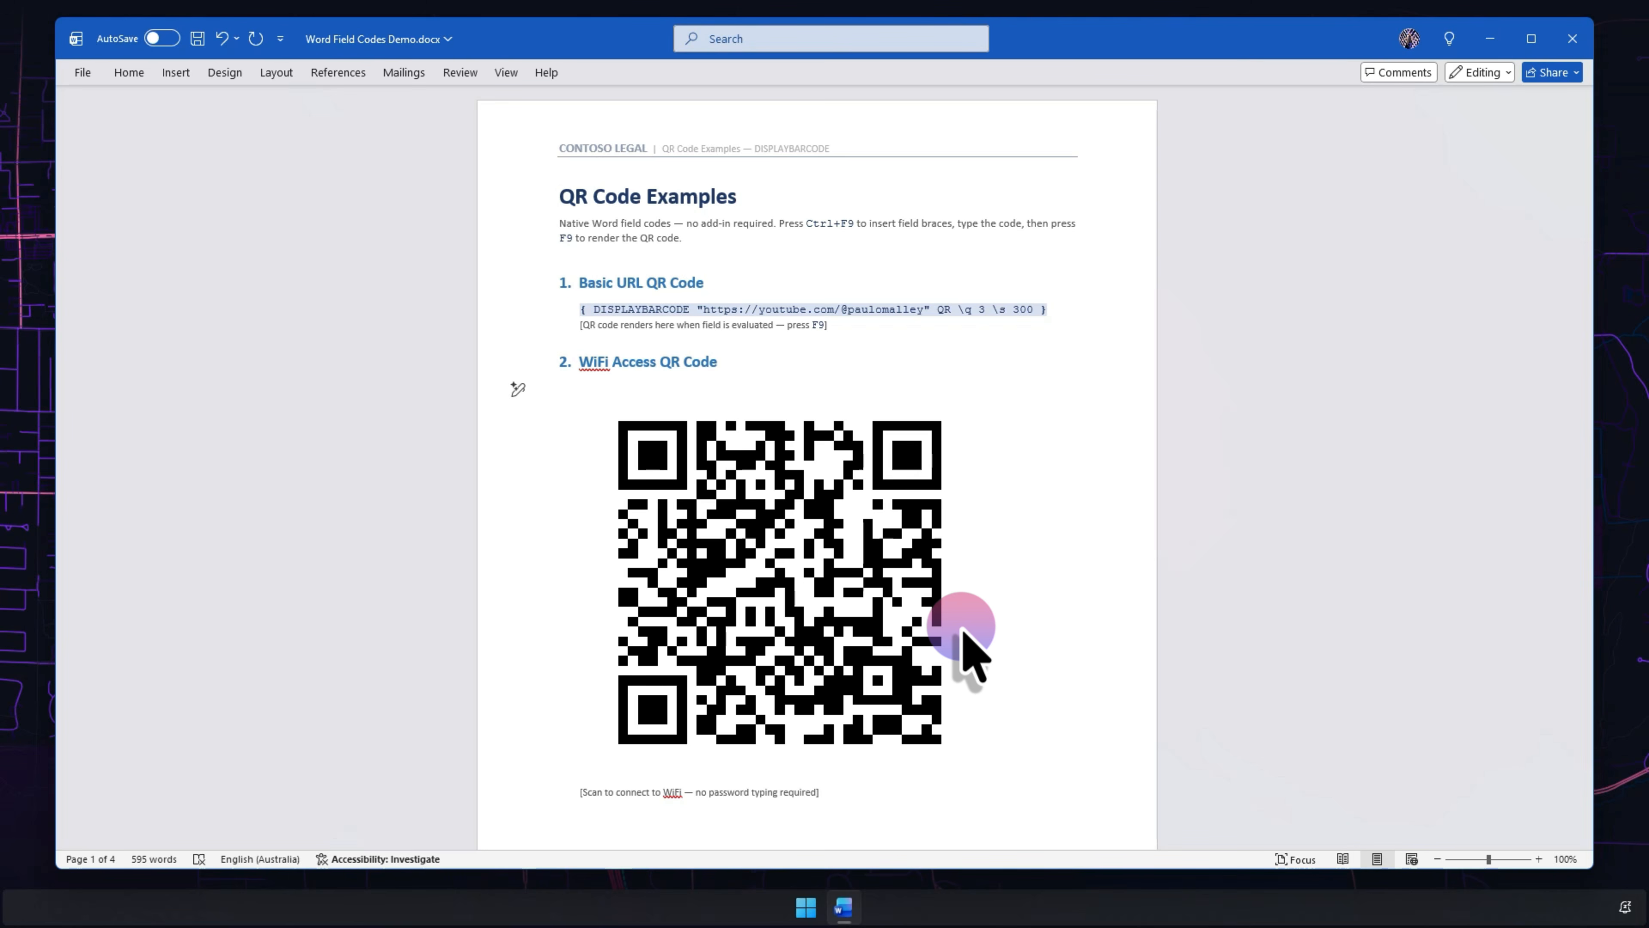
- Scroll to the Date Fields page and place the cursor in Today's Date Field Code cell
scroll(964, 634, down, 10)
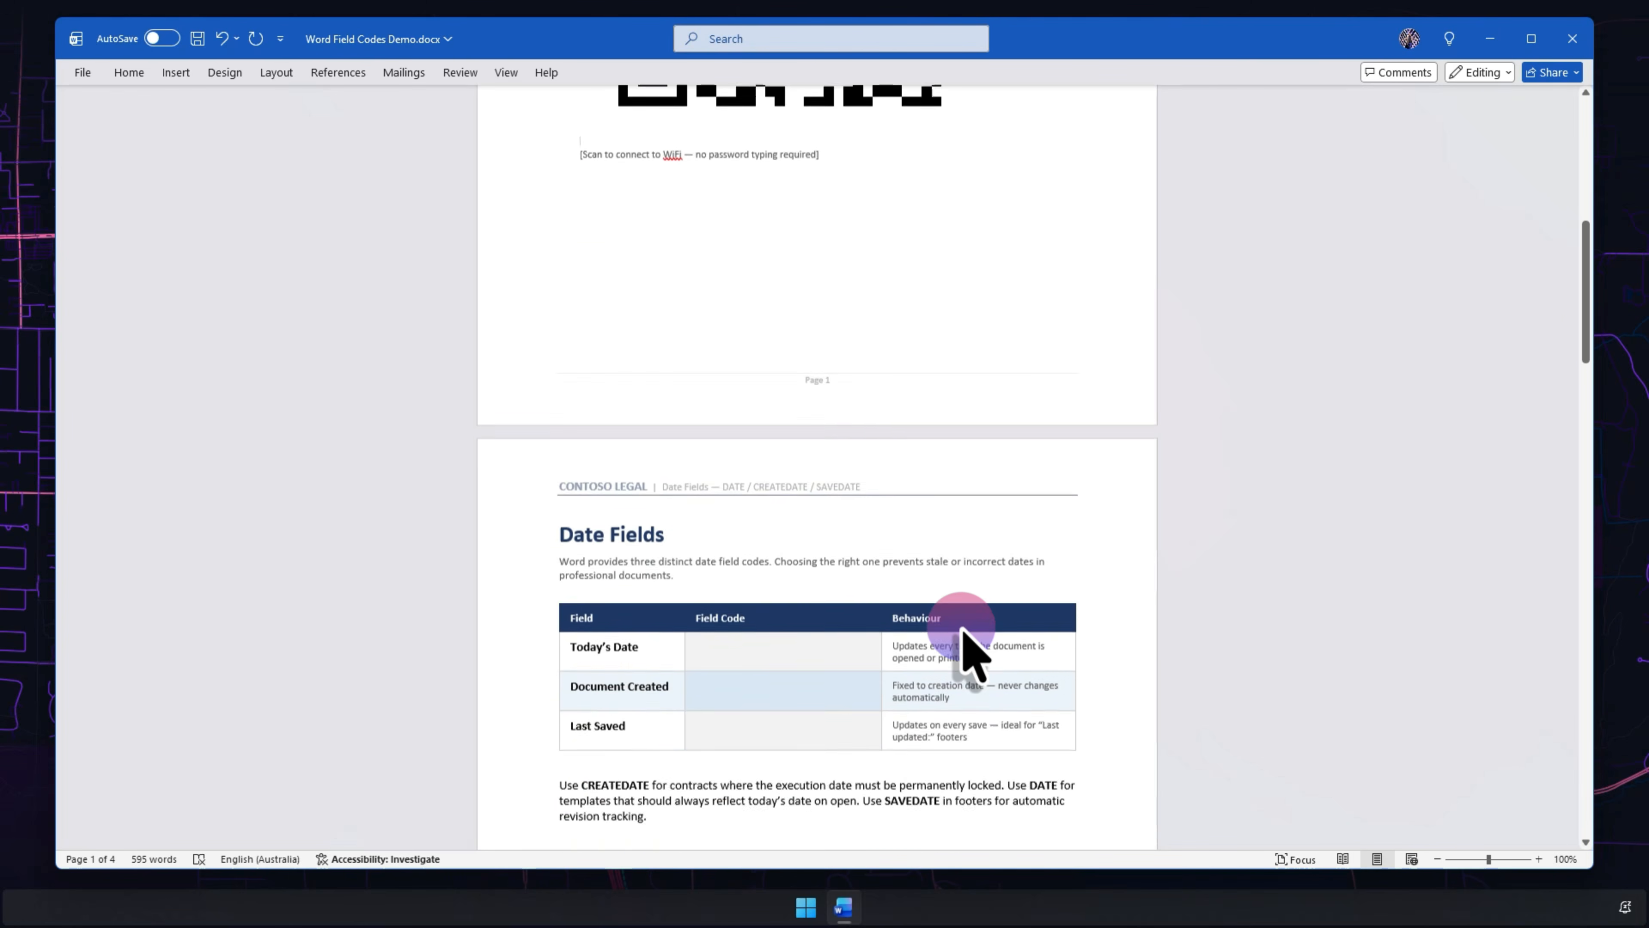
scroll(964, 633, down, 4)
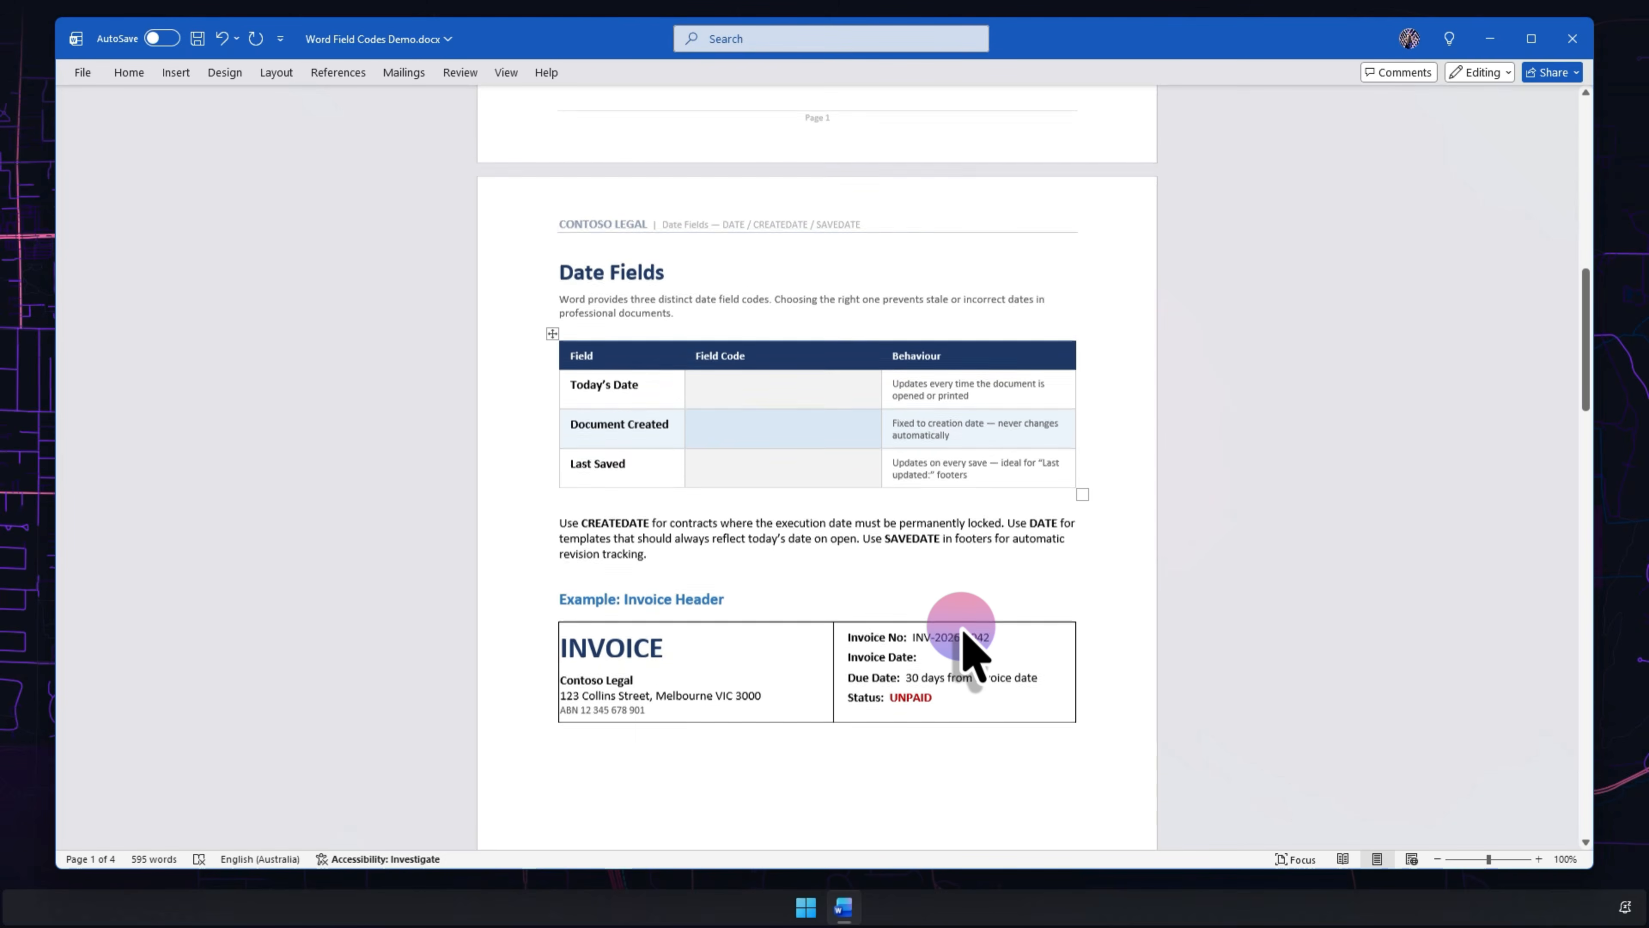
scroll(972, 652, down, 1)
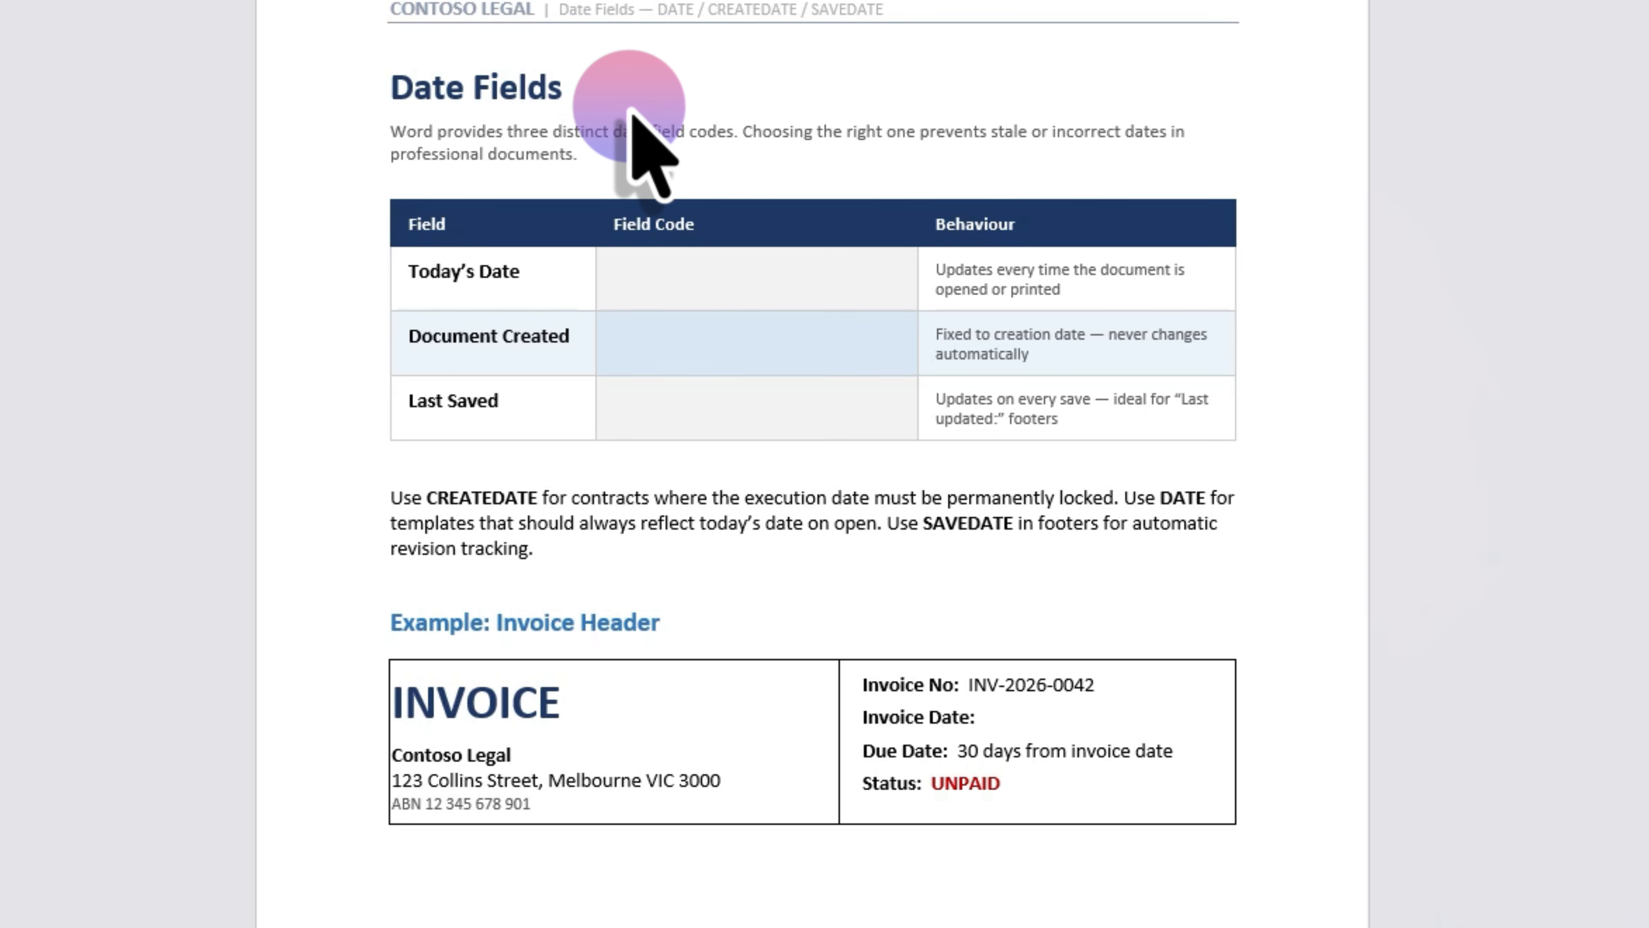
click(663, 286)
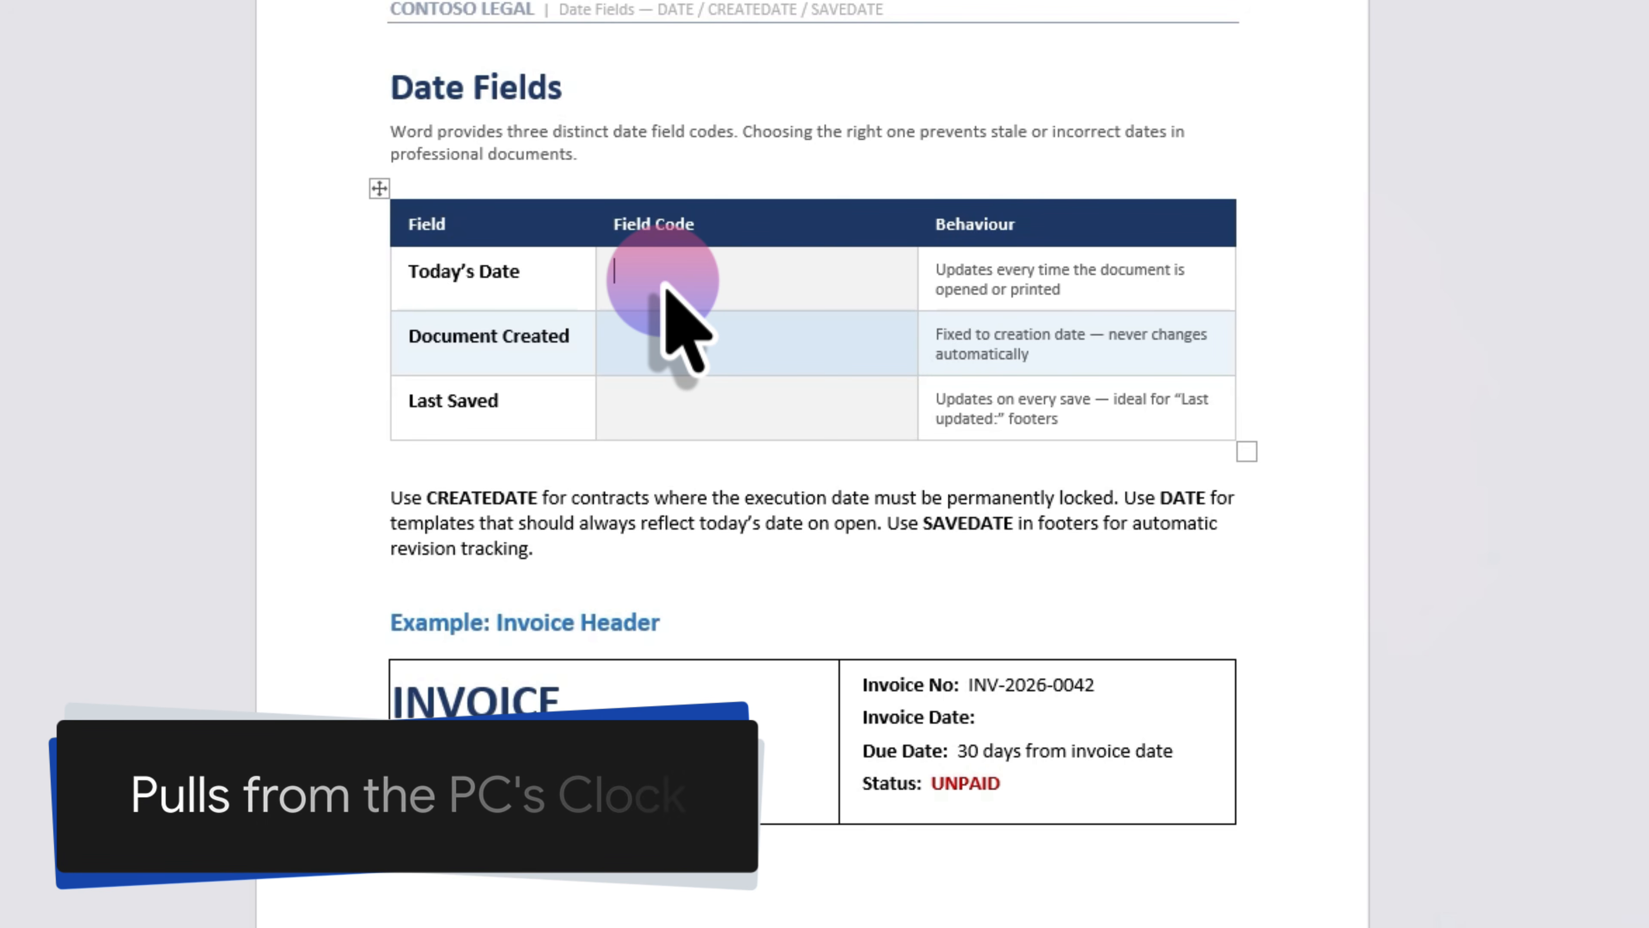
- Insert a DATE field in Today's Date cell, confirm it shows 4/04/2026, then erase its code
key(ctrl+F9)
text(DATE)
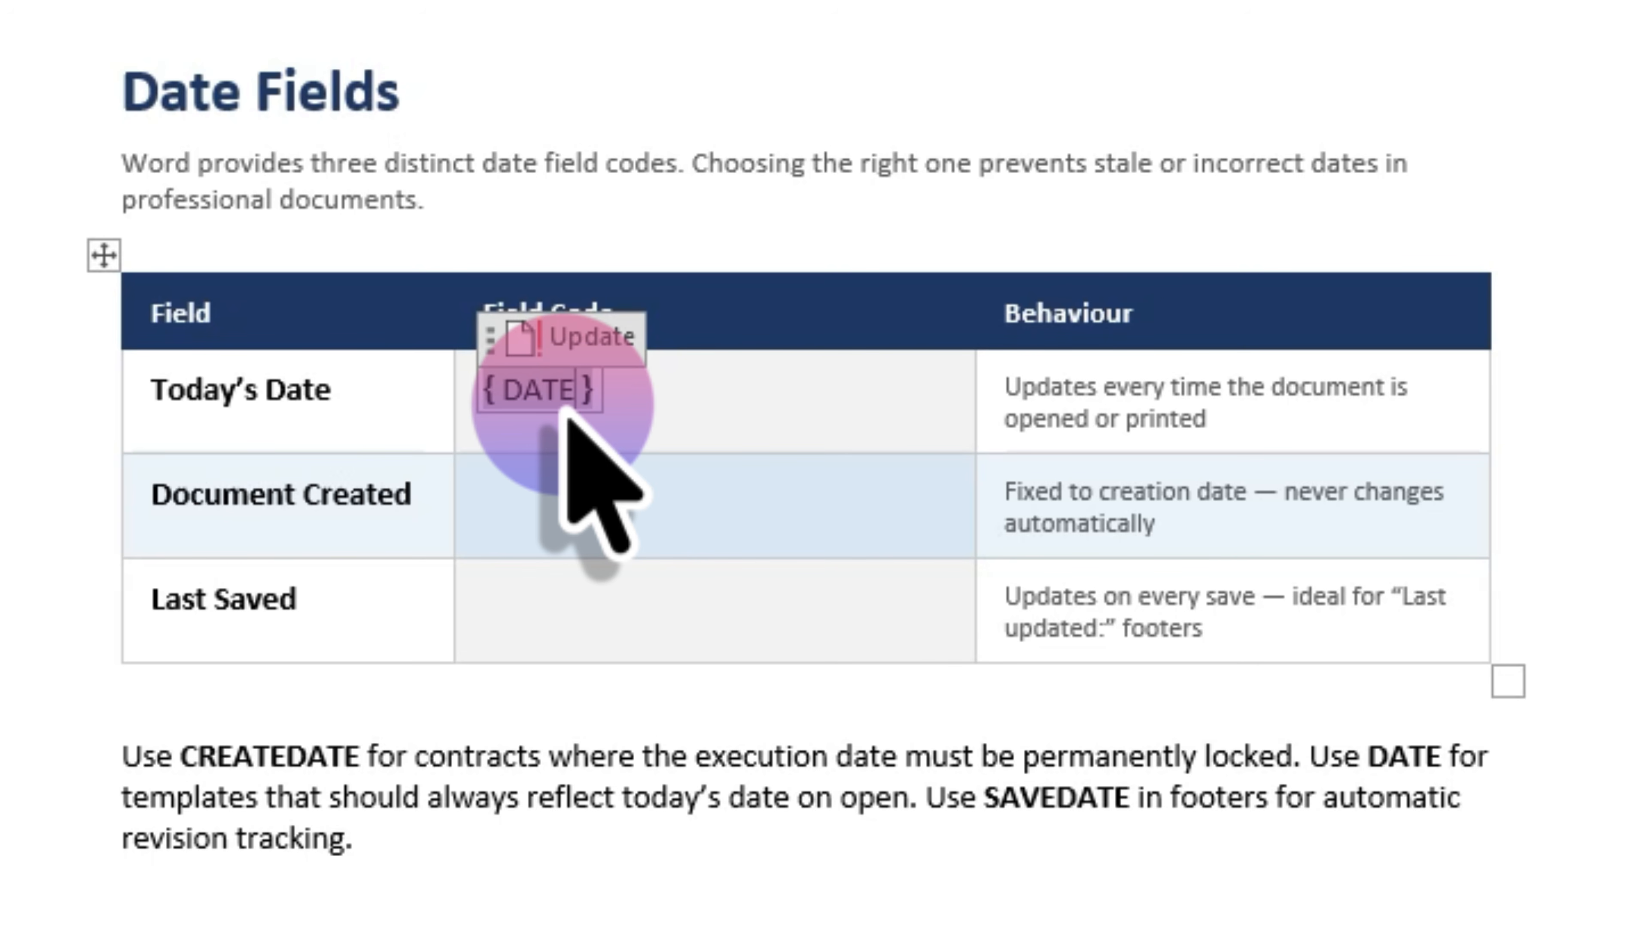
key(F9)
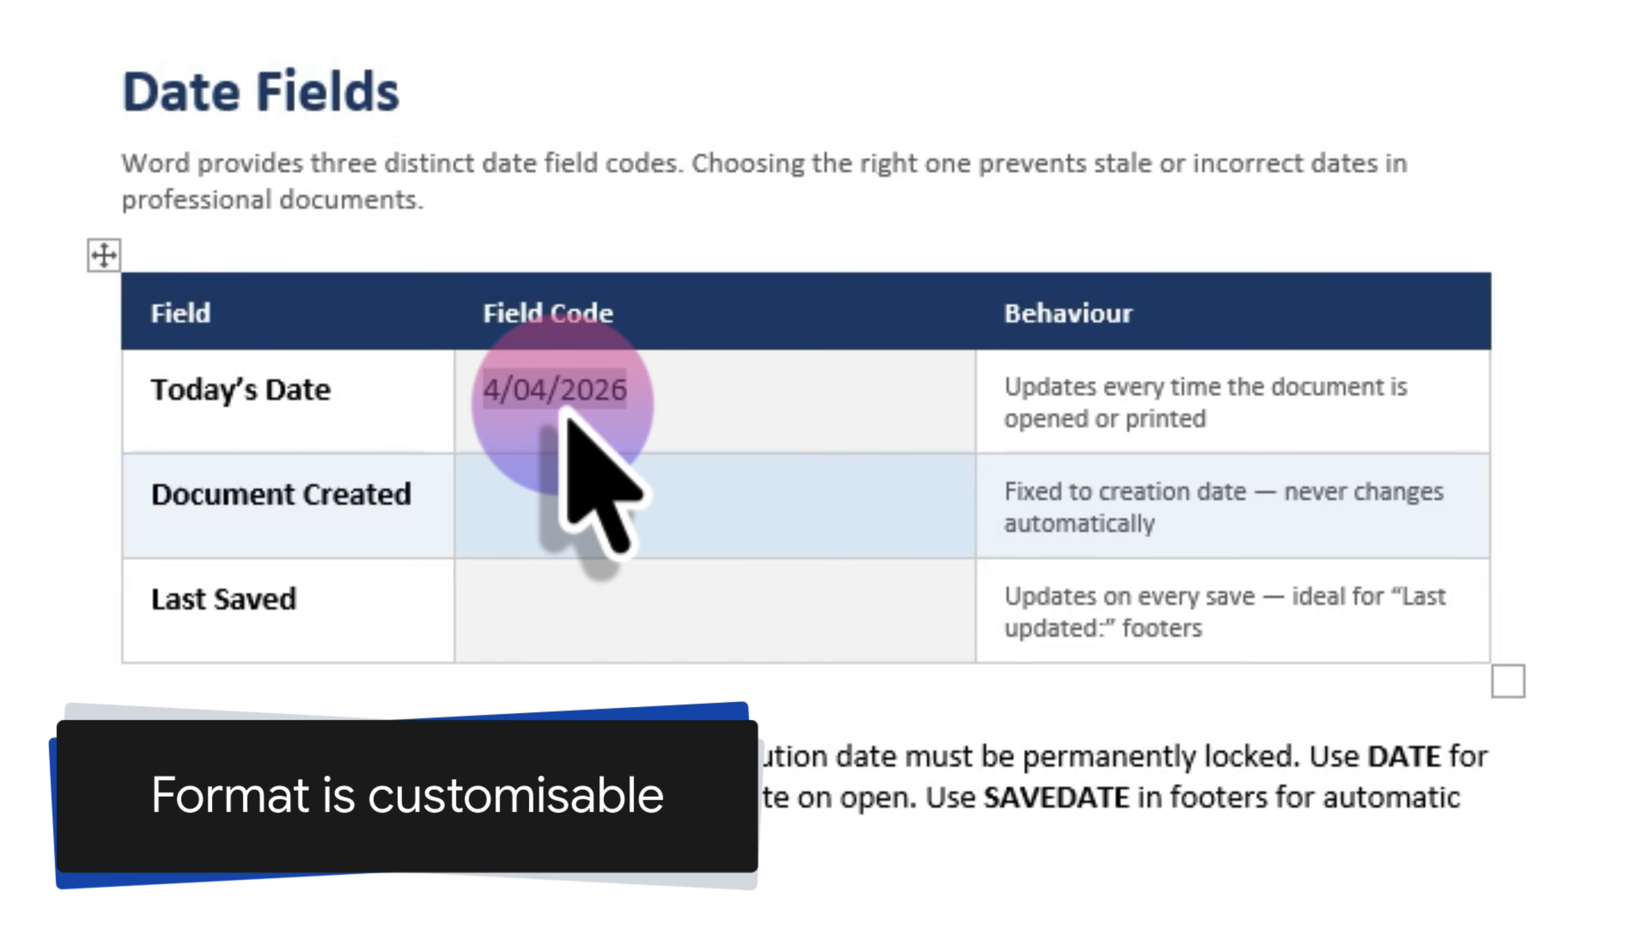
key(shift+F9)
key(BackSpace)
key(BackSpace)
key(BackSpace)
key(BackSpace)
key(BackSpace)
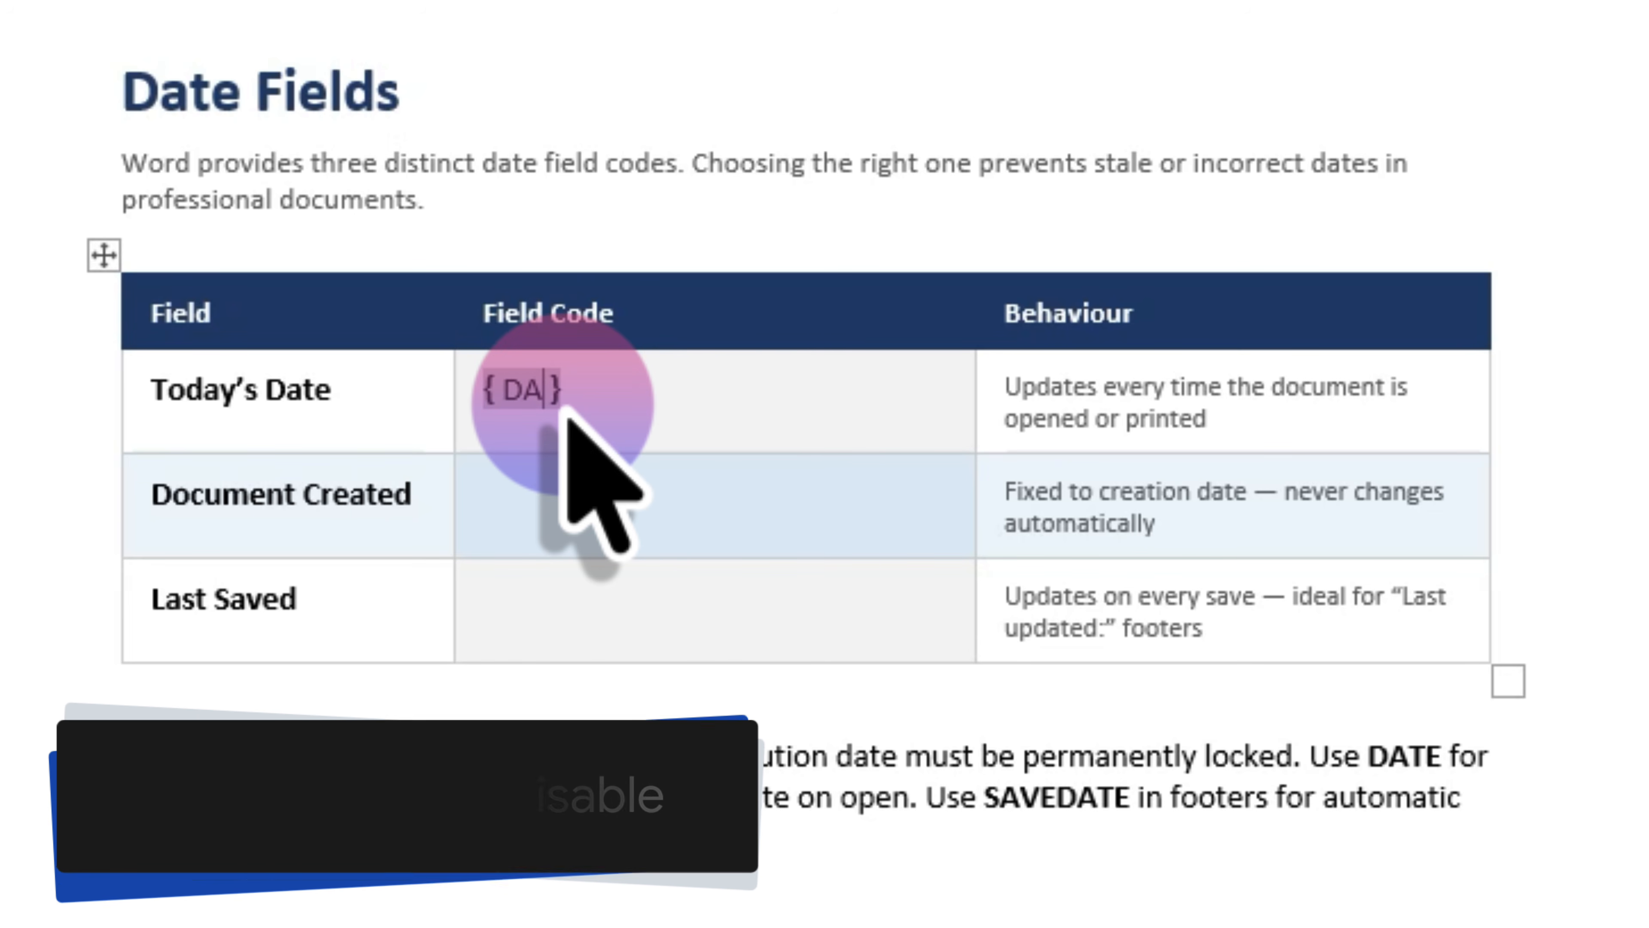
- Change the Today's Date field to DATE \@ "d MMMM yyyy" and update it to 4 April 2026
text(DATE \@ "d MMMM yyyy")
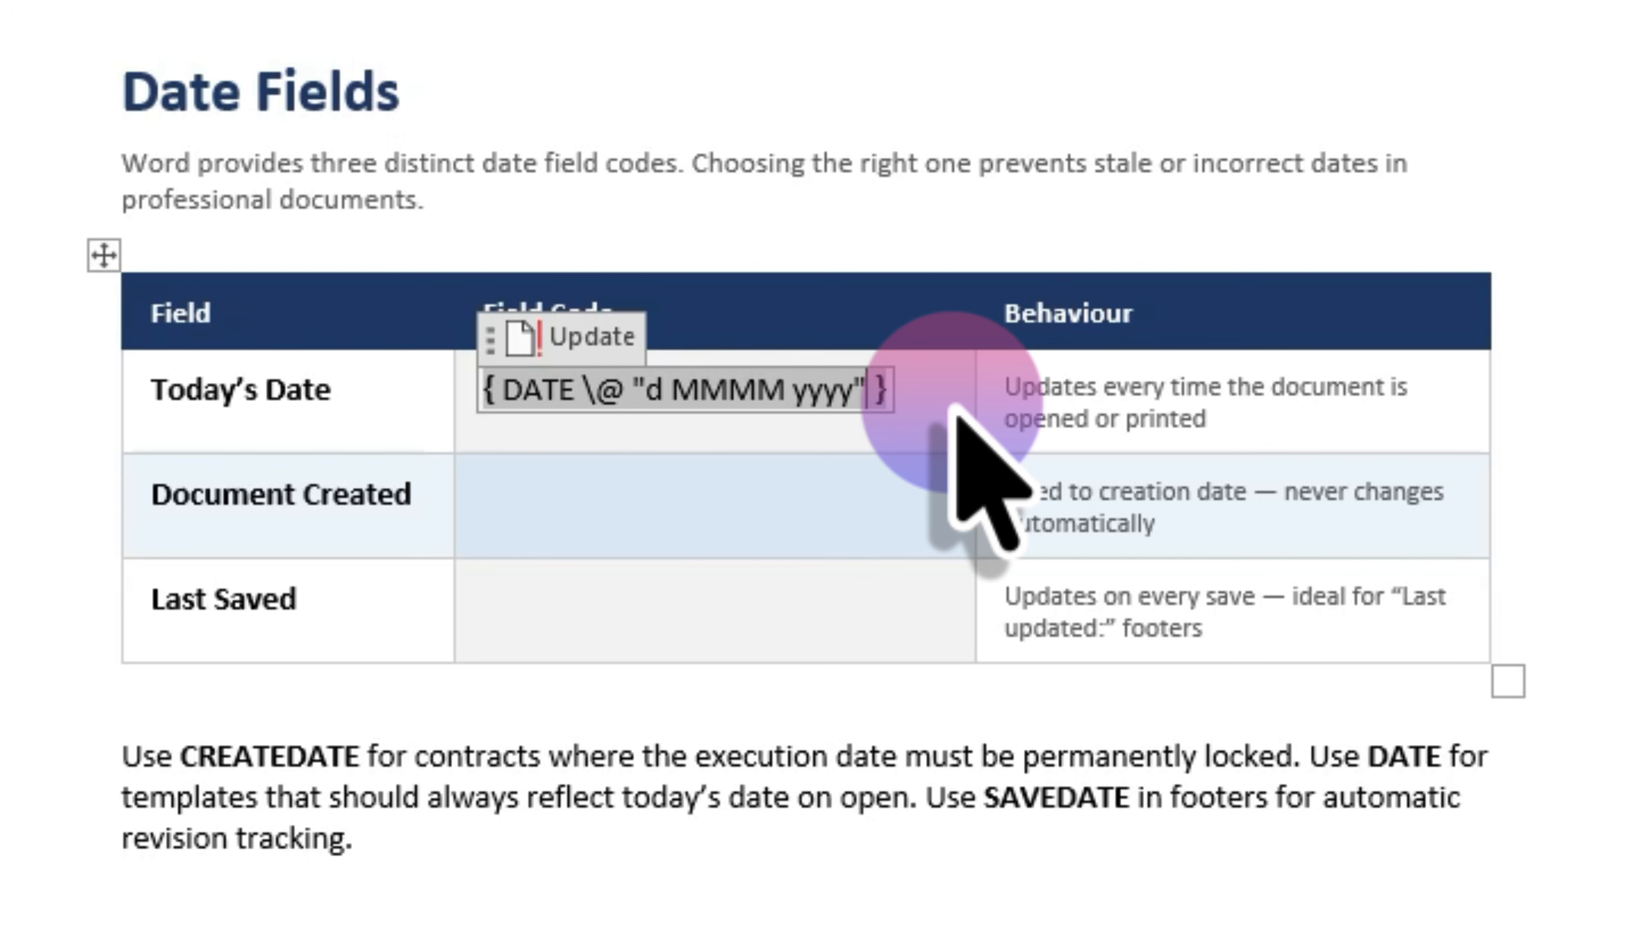
key(F9)
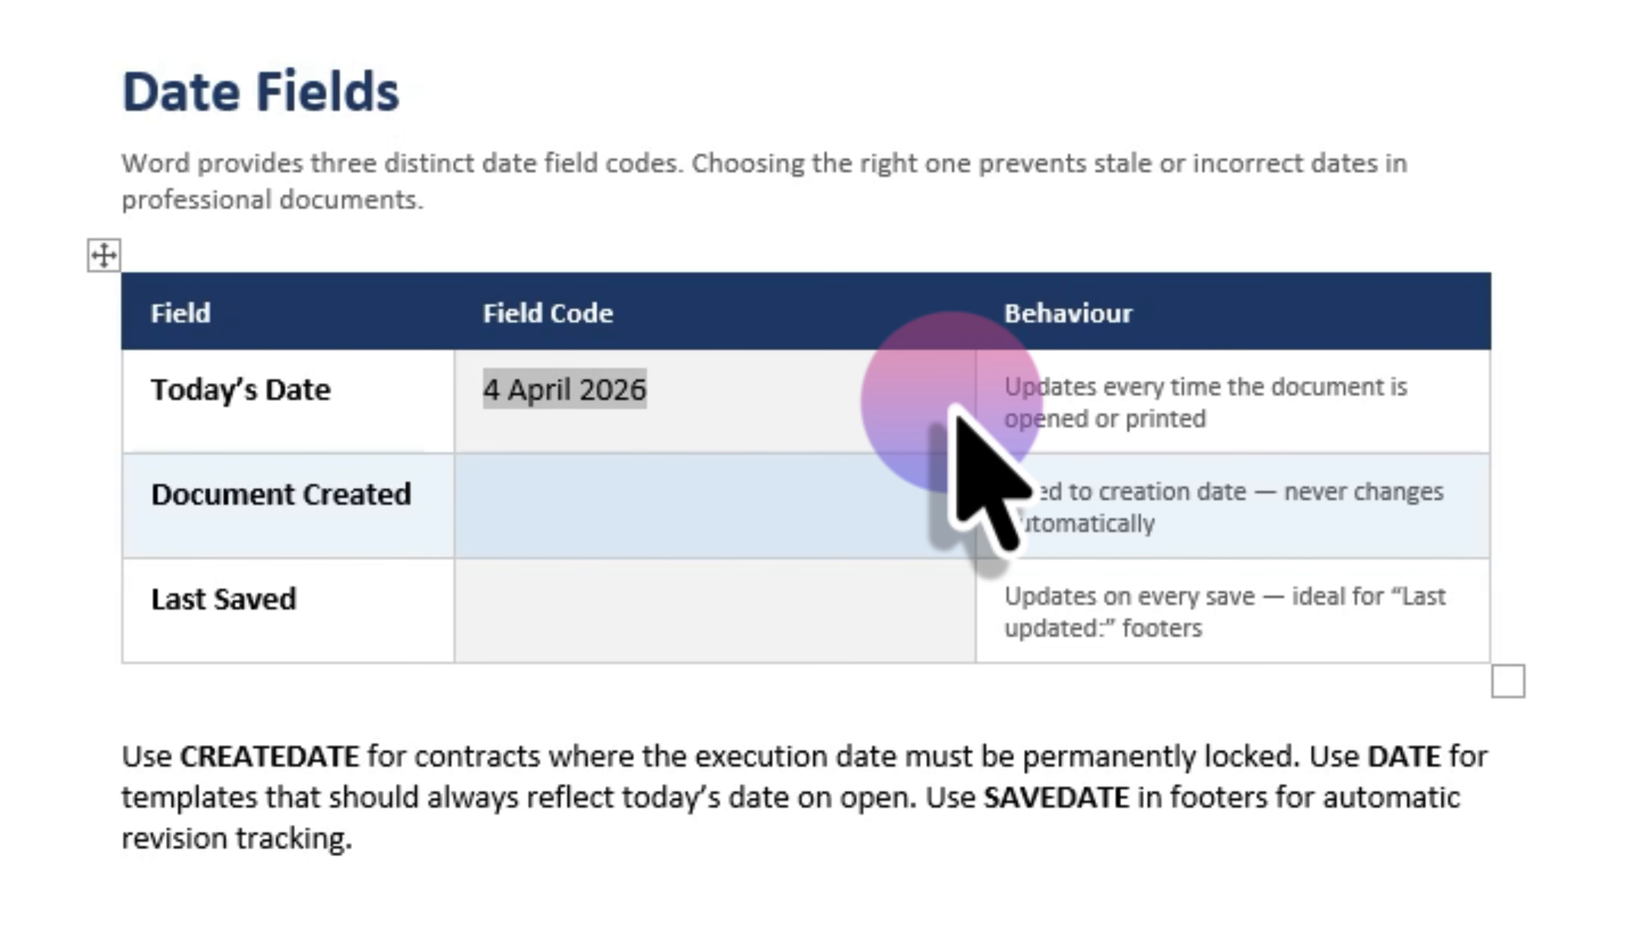
- Add a DATE \@ "d MMMM yyyy" field after Invoice Date, showing 4 April 2026
scroll(960, 403, down, 10)
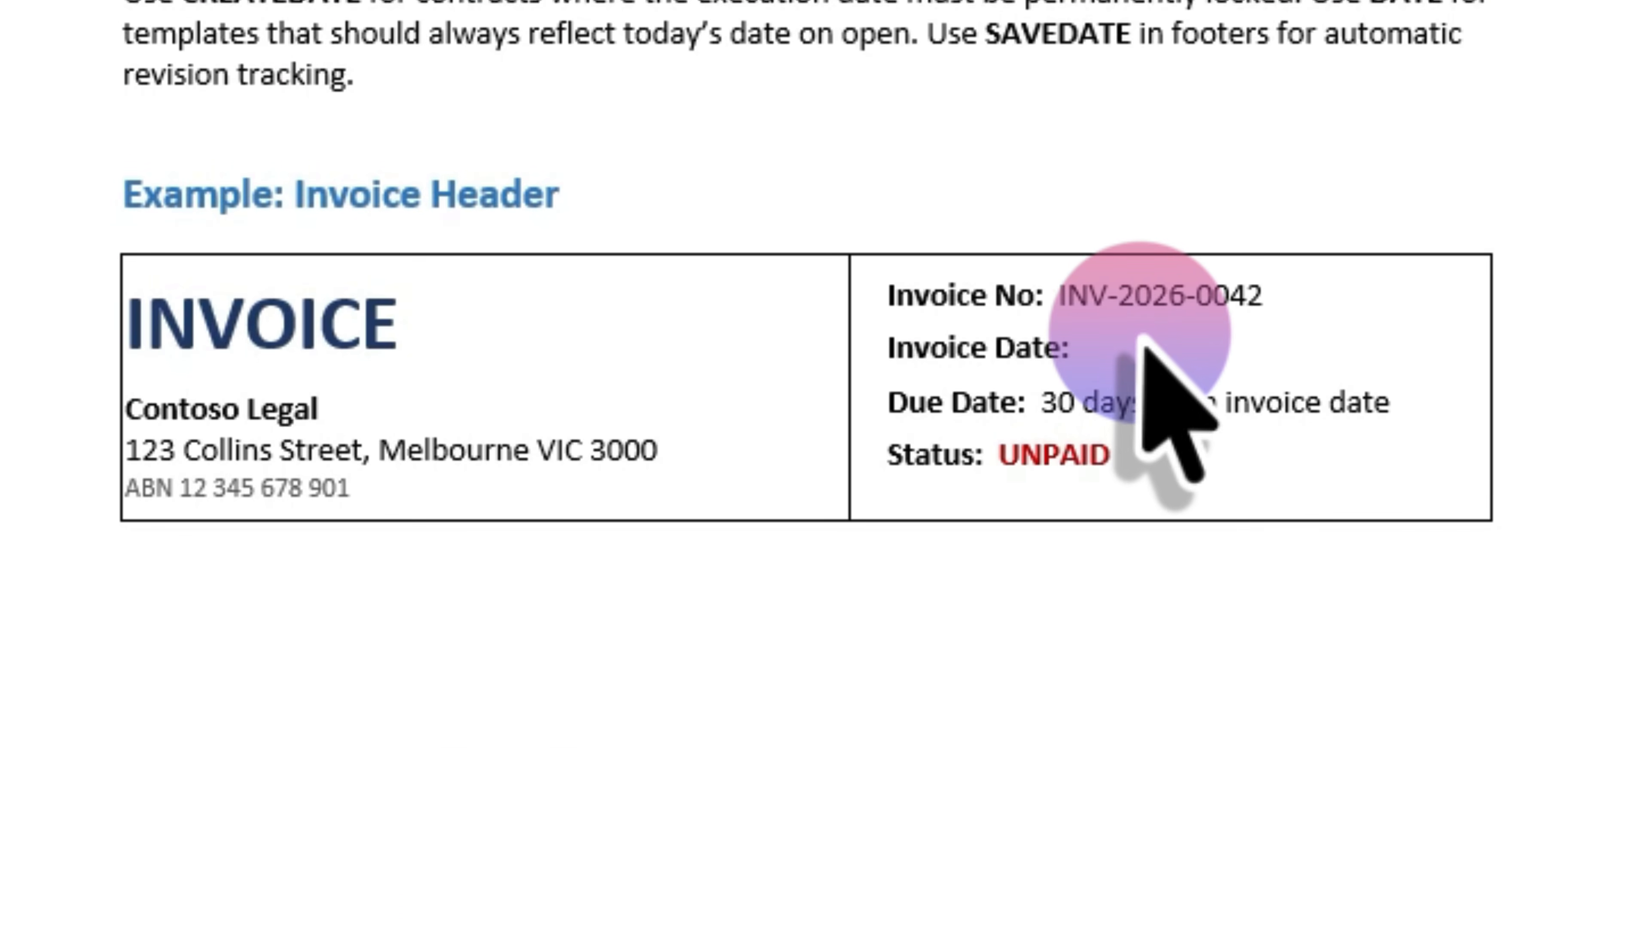
click(1139, 335)
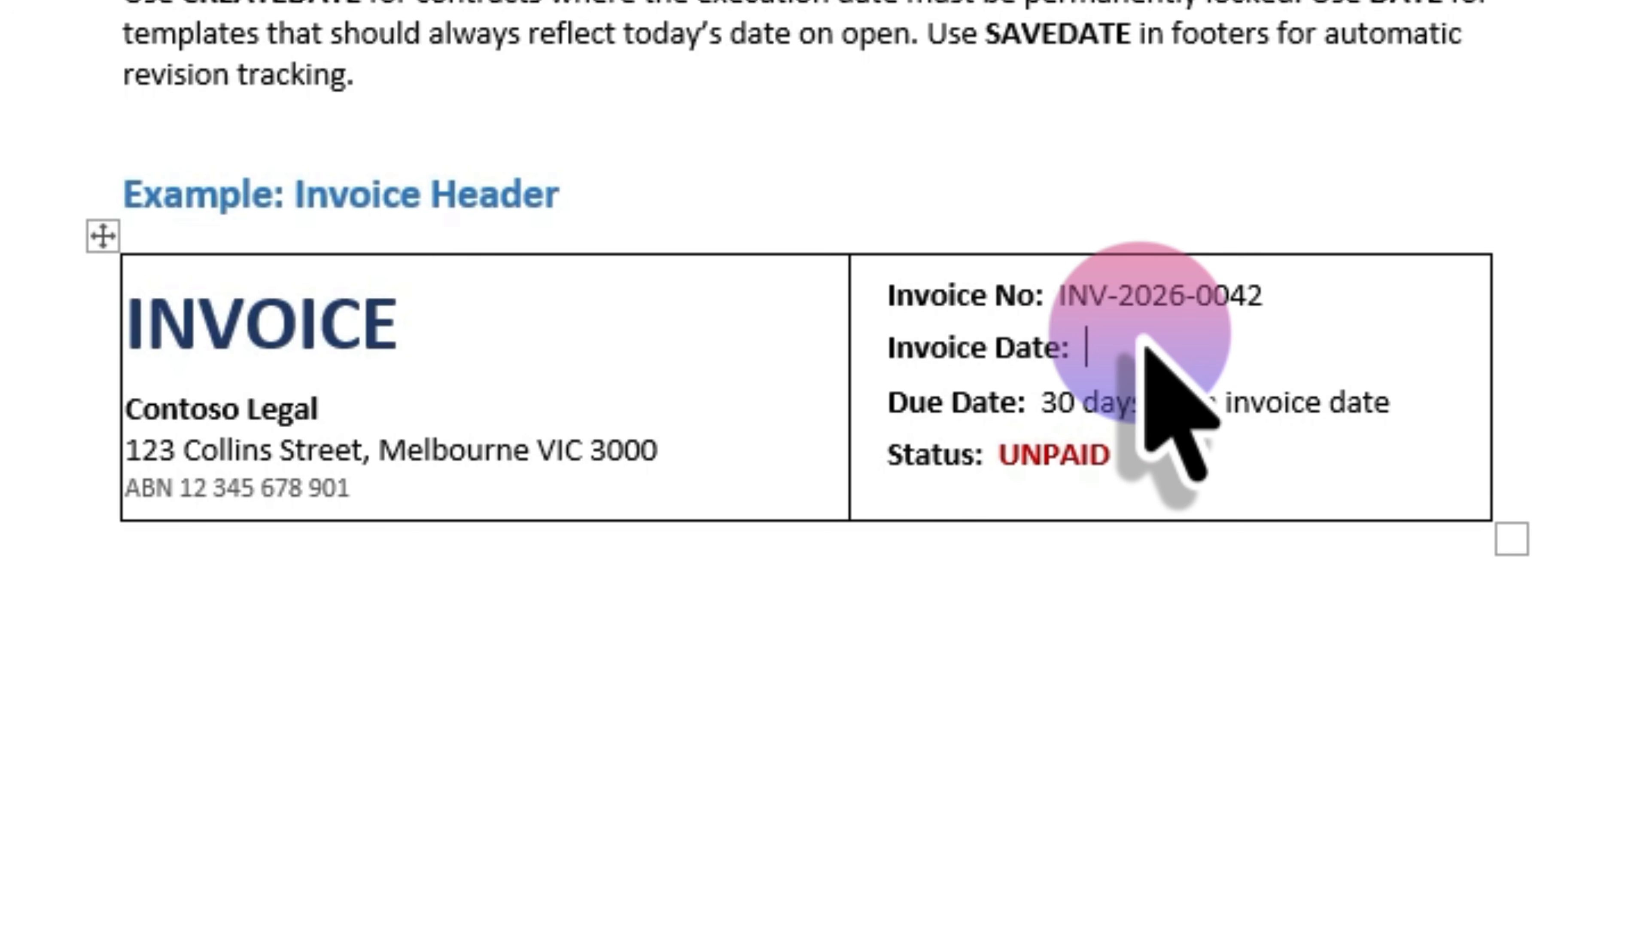
key(ctrl+F9)
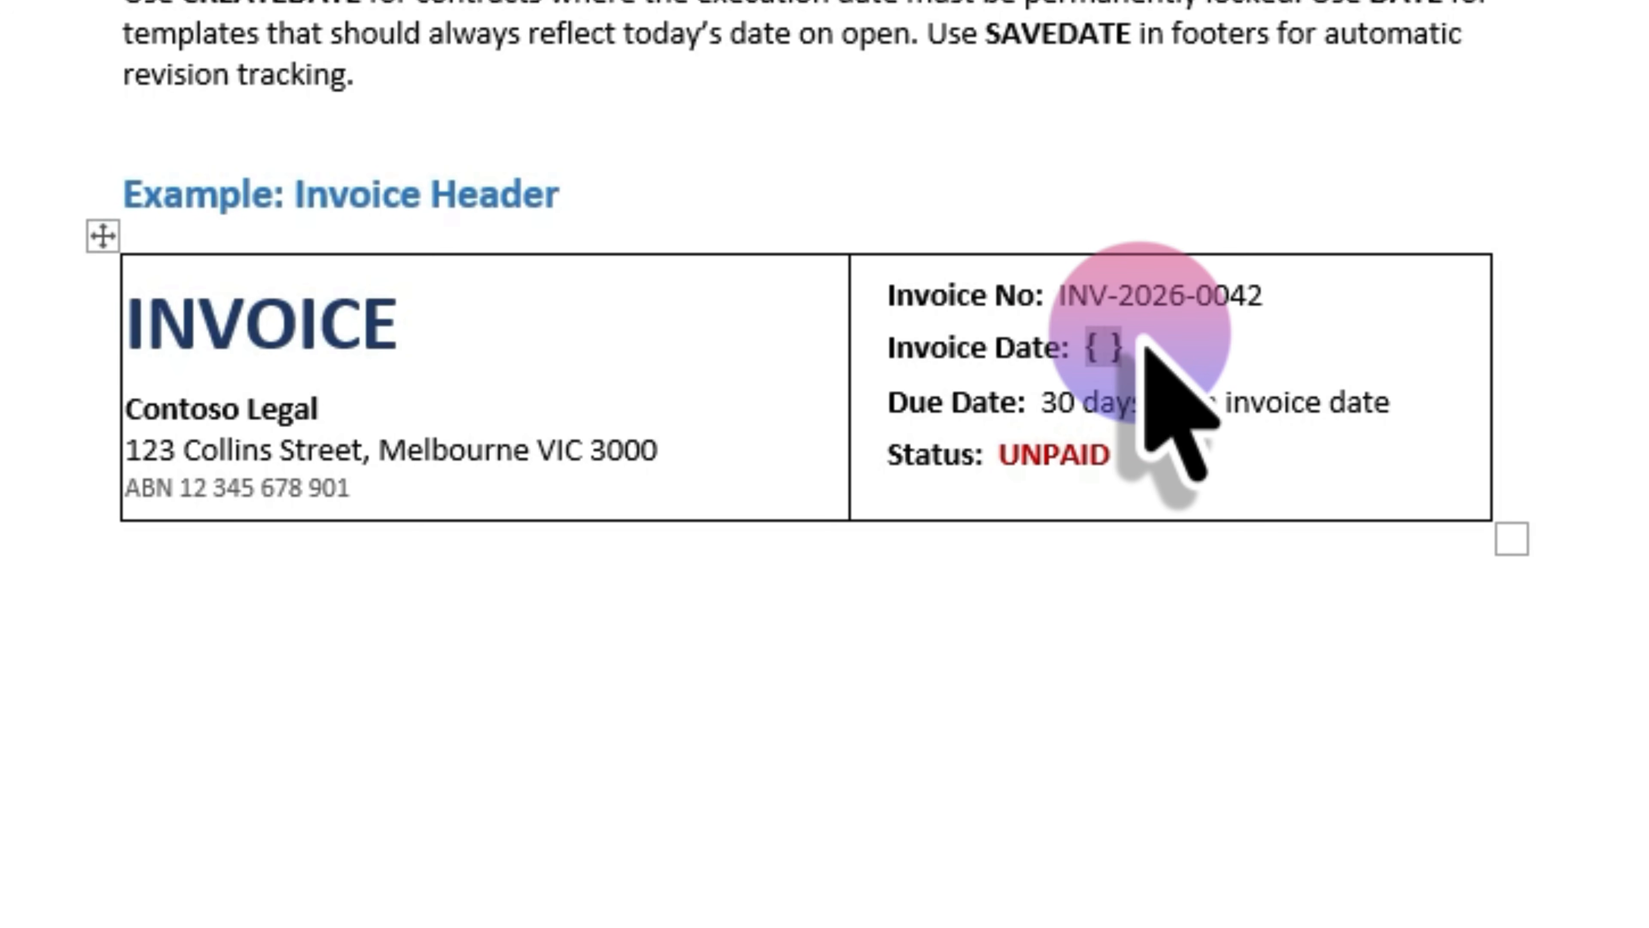
text(DATE \@ "d MMMM yyyy")
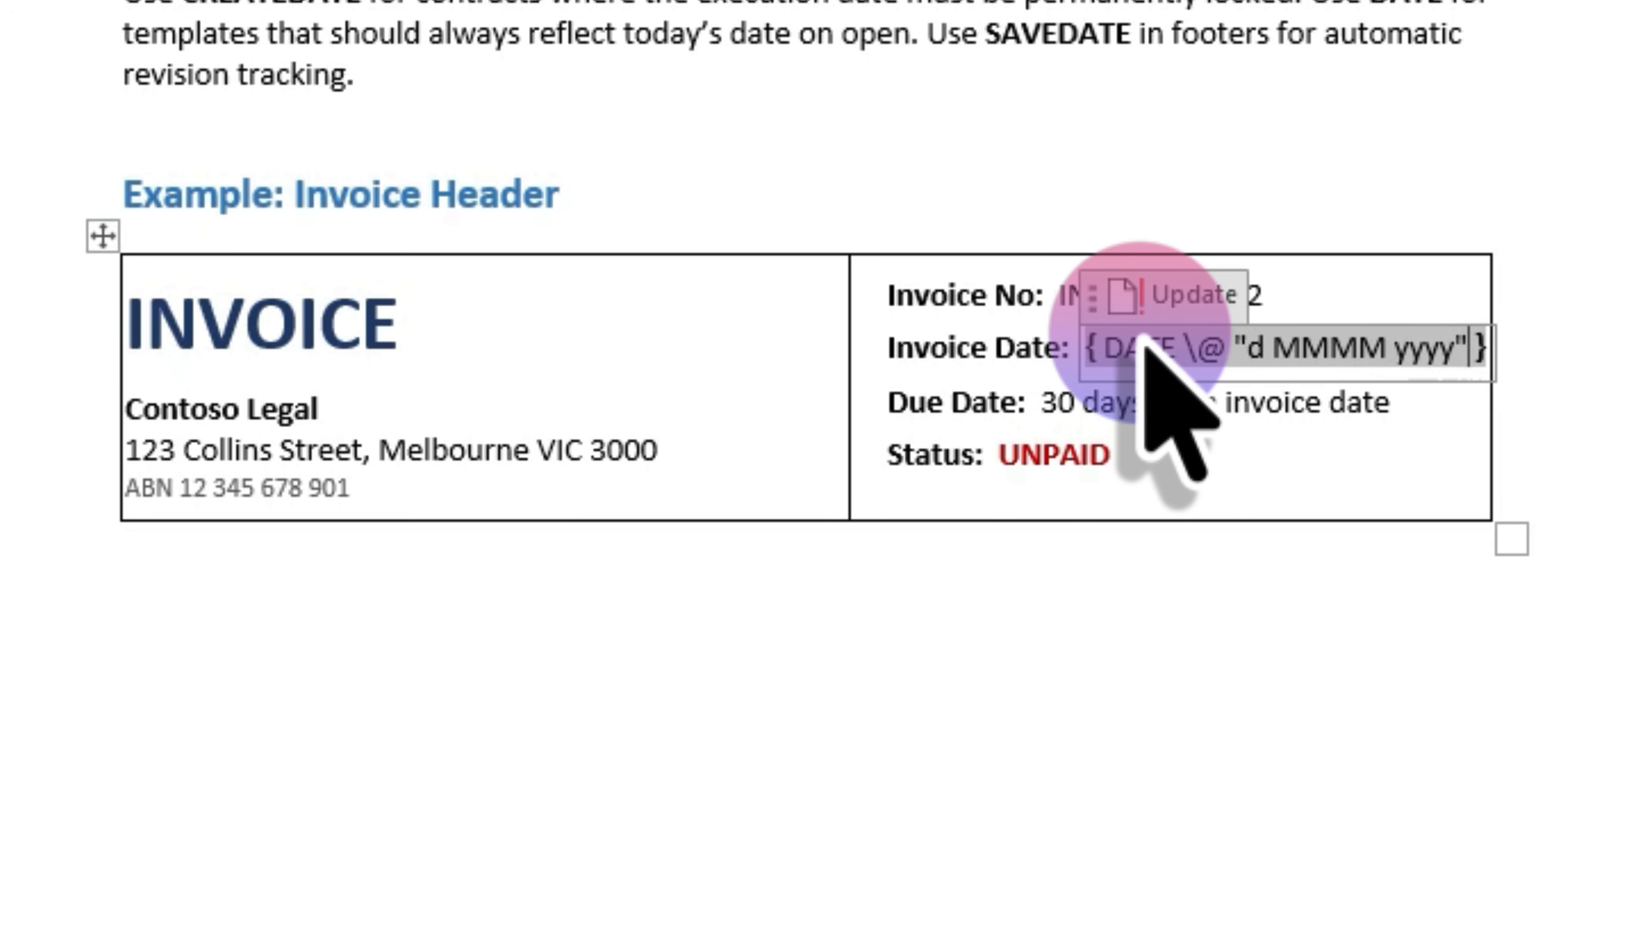
key(F9)
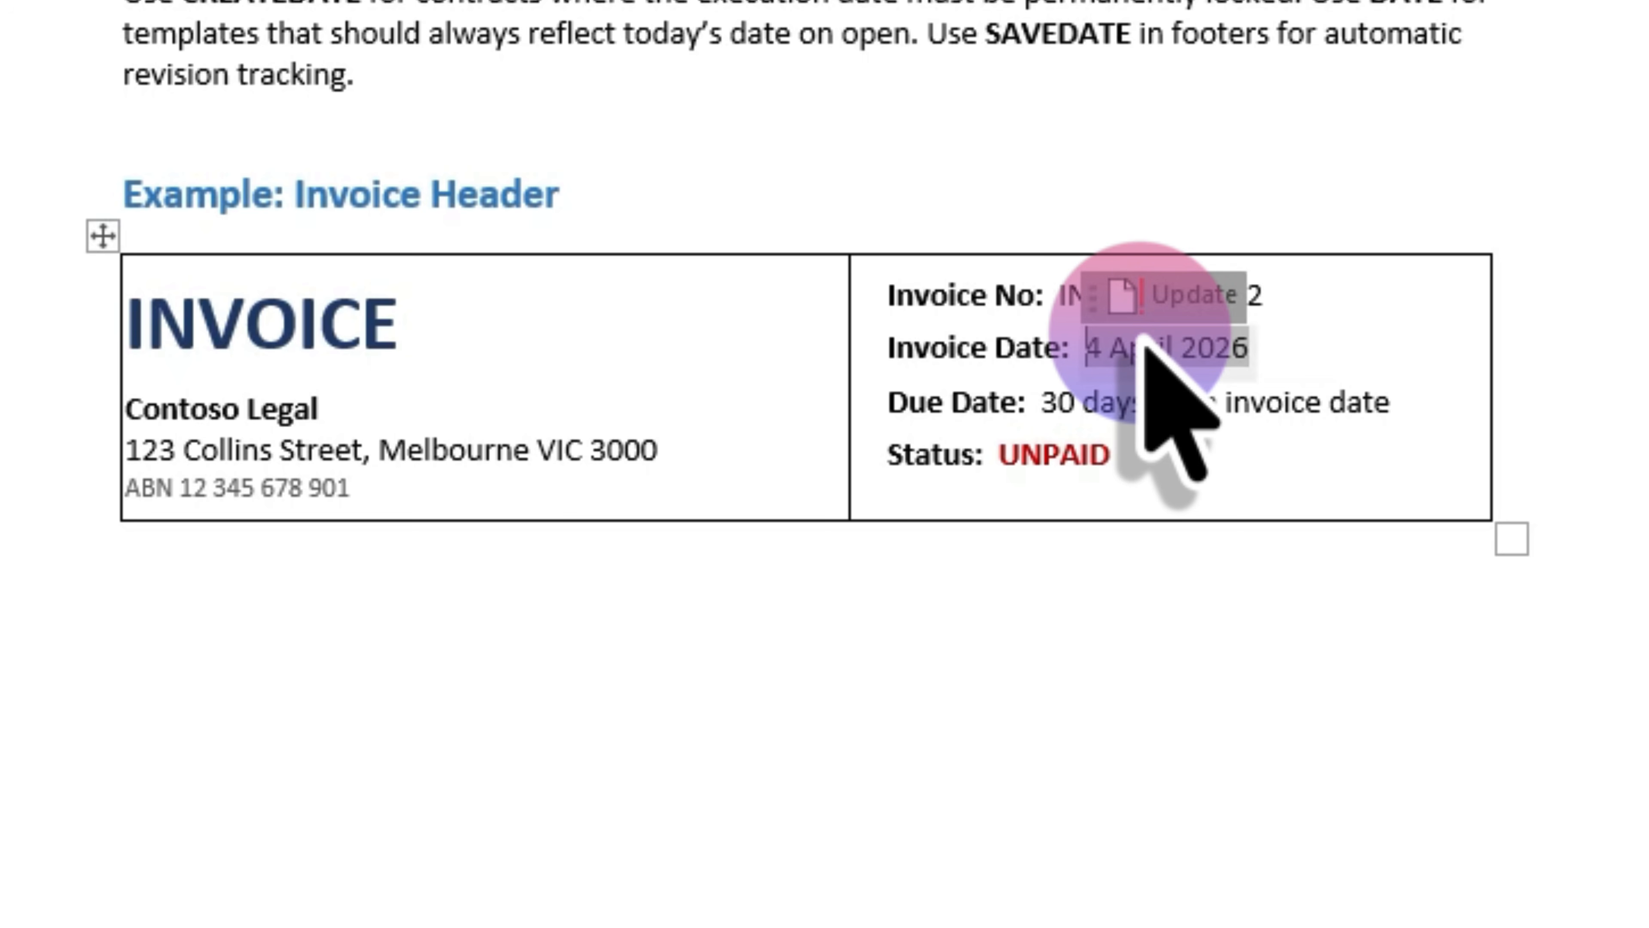
click(1144, 345)
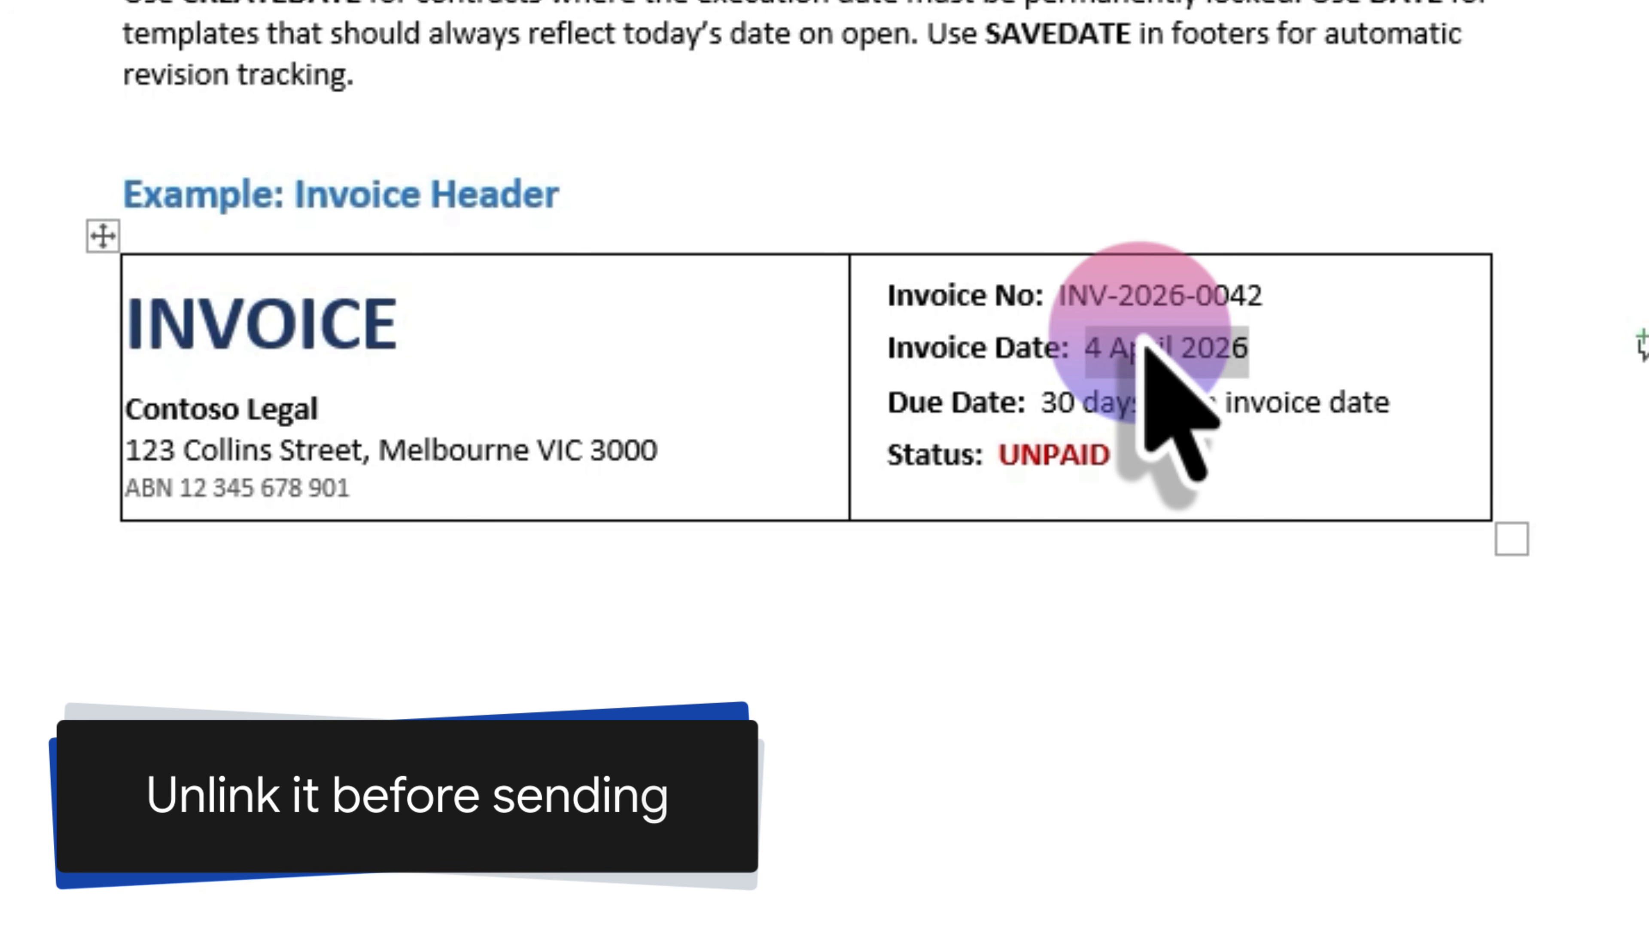
click(1355, 351)
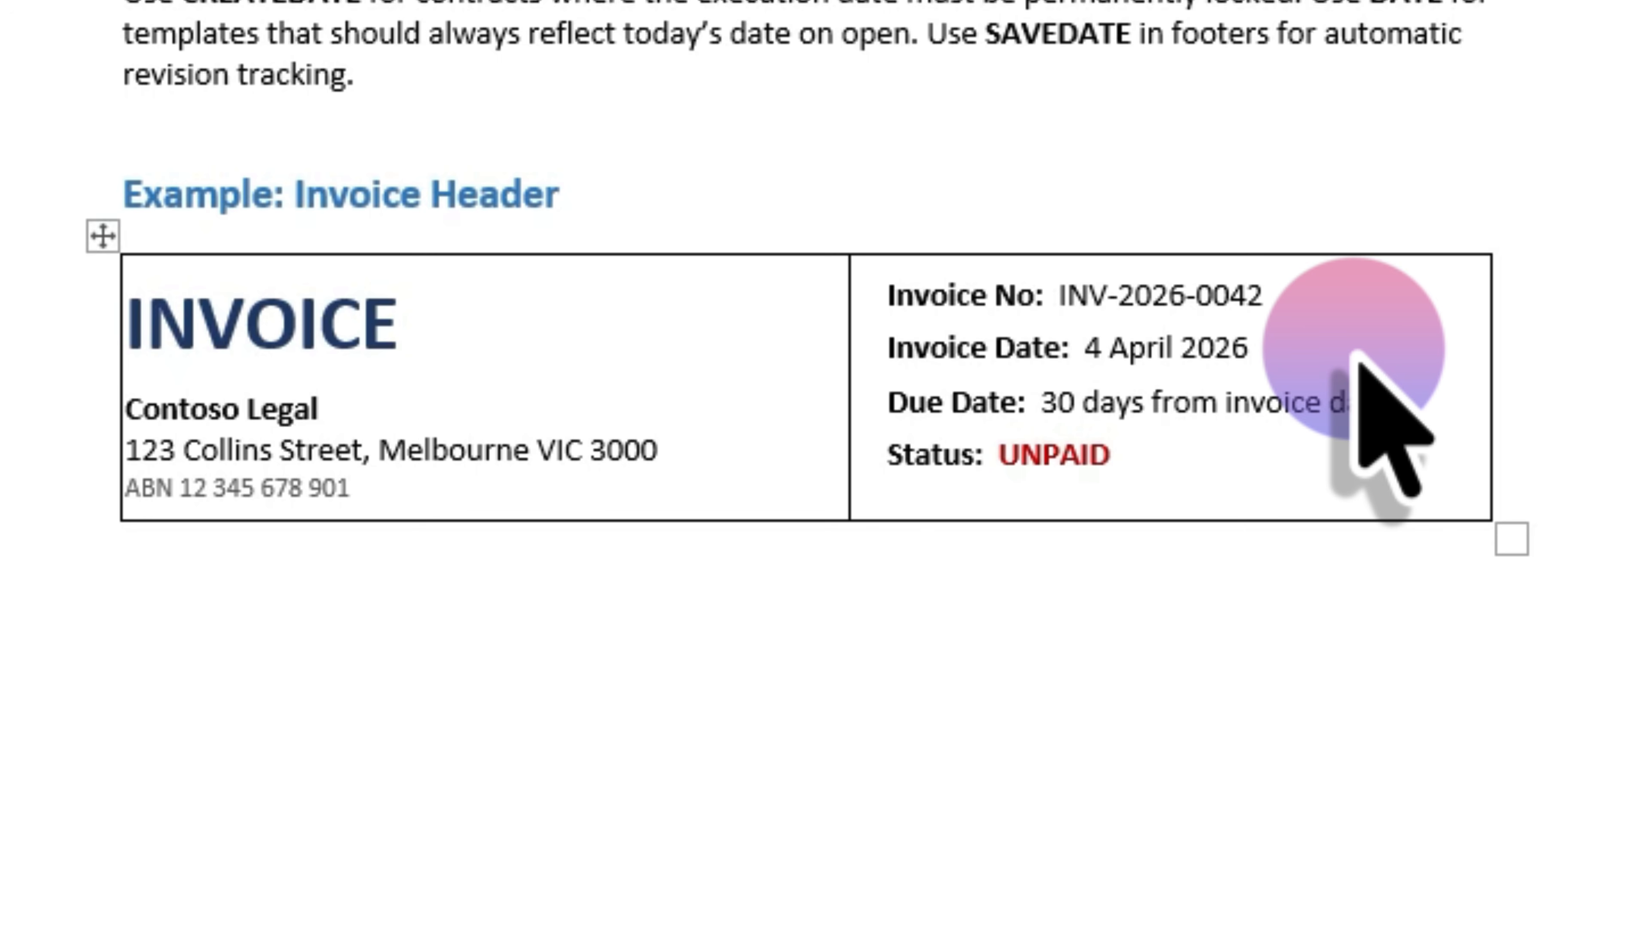
scroll(974, 331, up, 10)
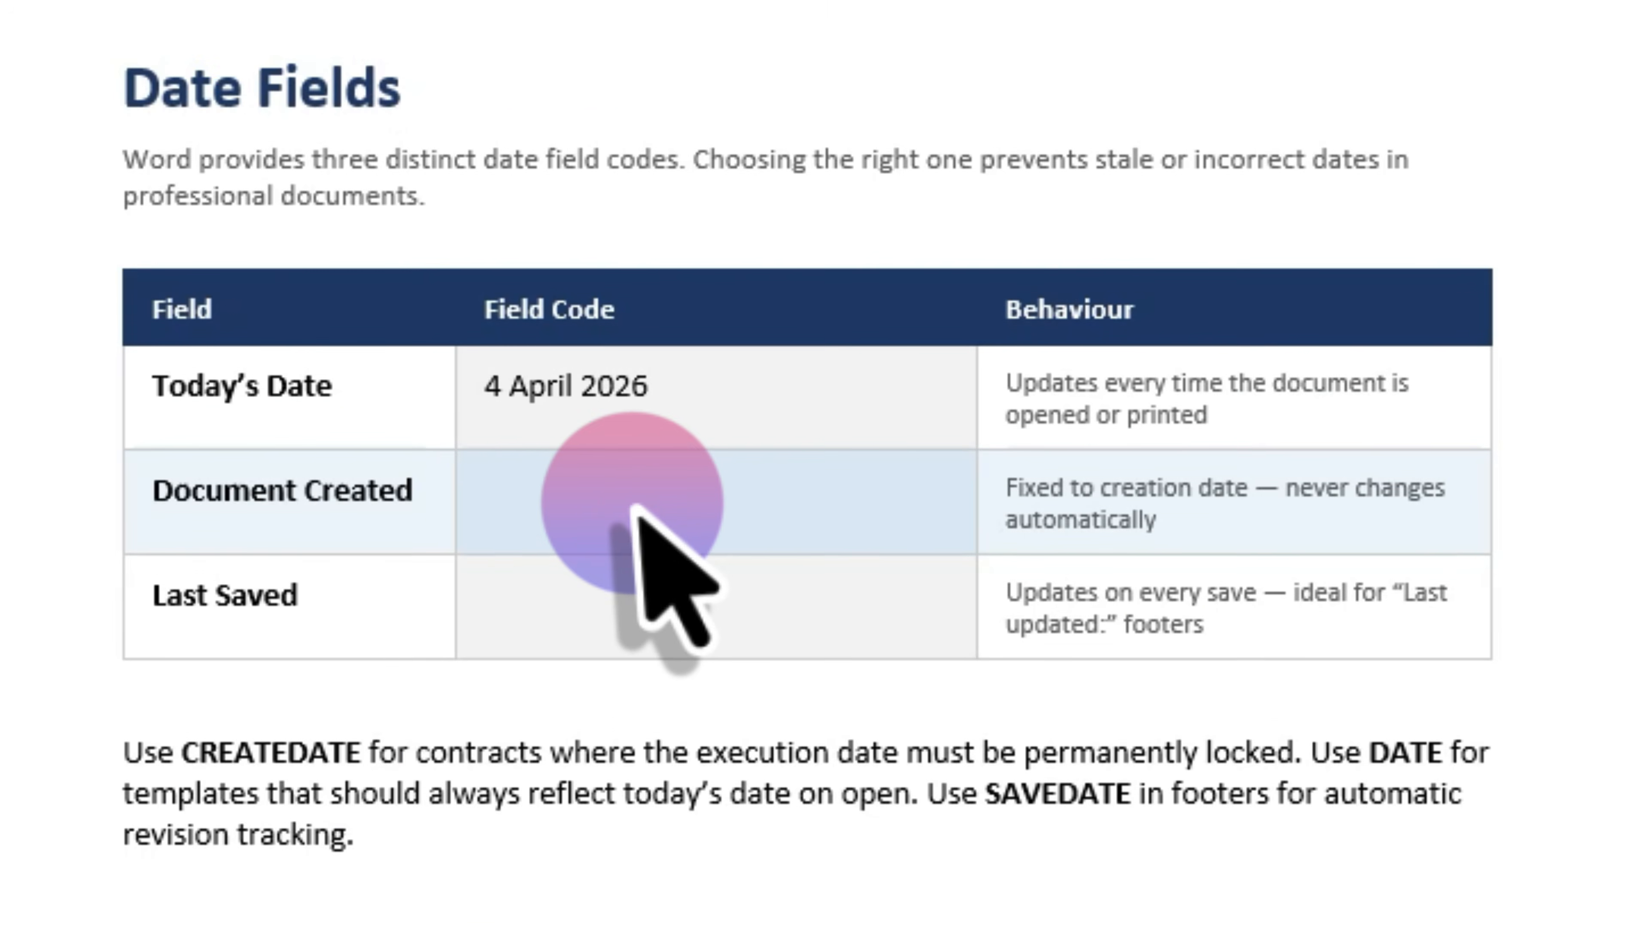
- Insert CREATEDATE \@ "d MMMM yyyy" in Document Created and SAVEDATE \@ "d MMMM yyyy" in Last Saved
click(636, 517)
key(ctrl+F9)
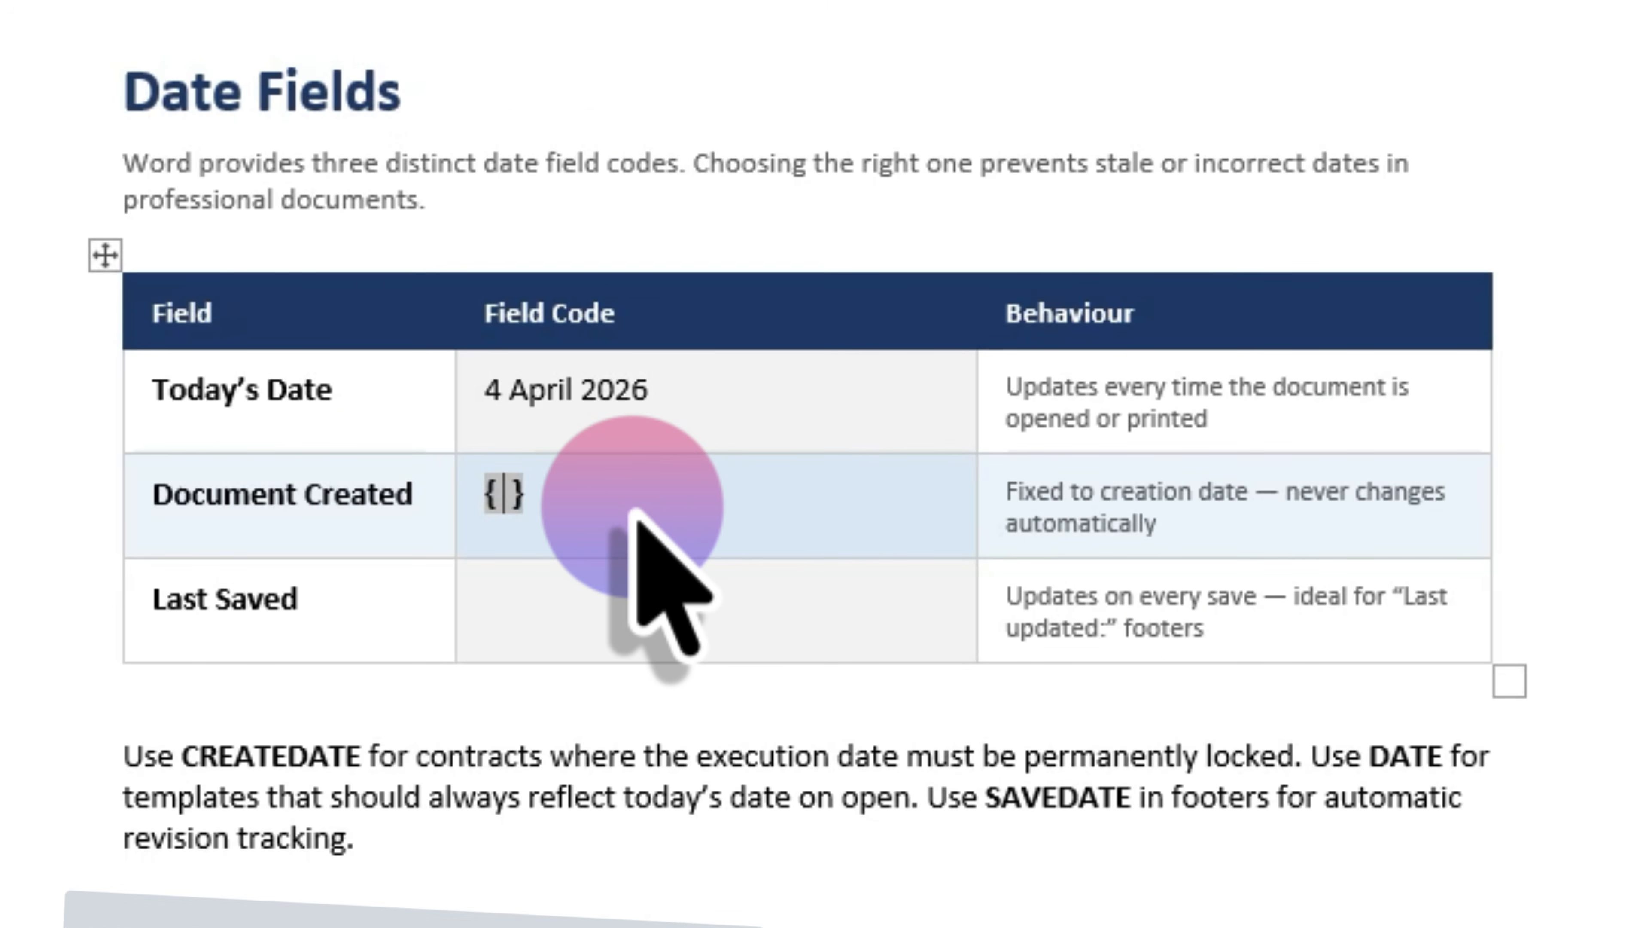
text(CREATEDATE \@ "d MMMM yyyy")
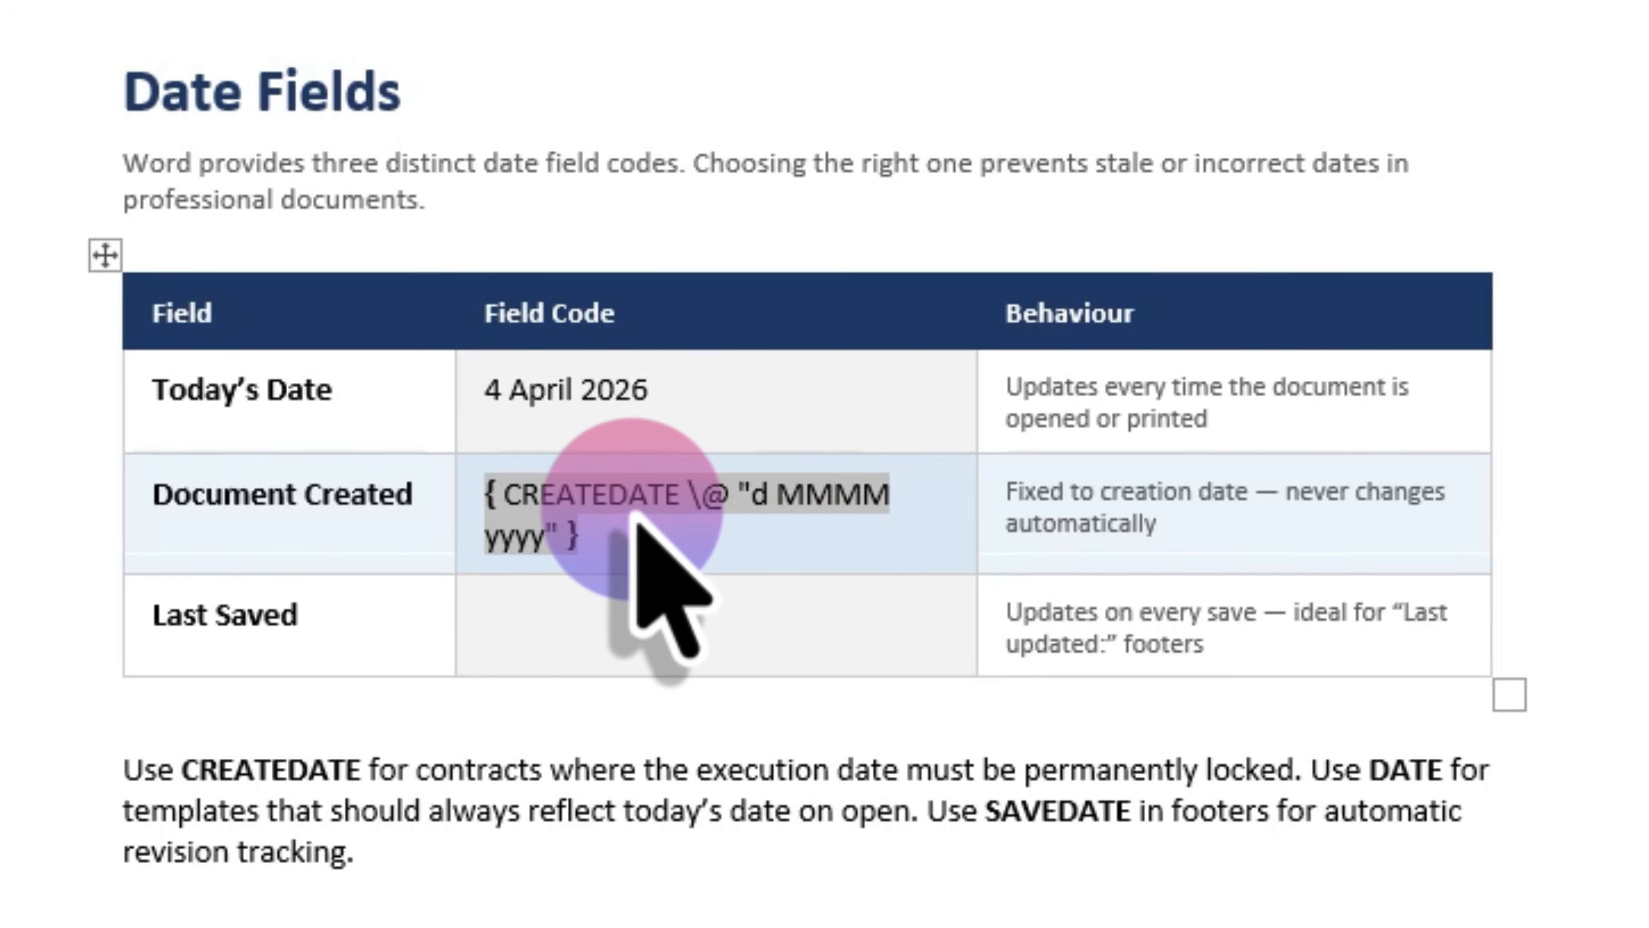
click(620, 617)
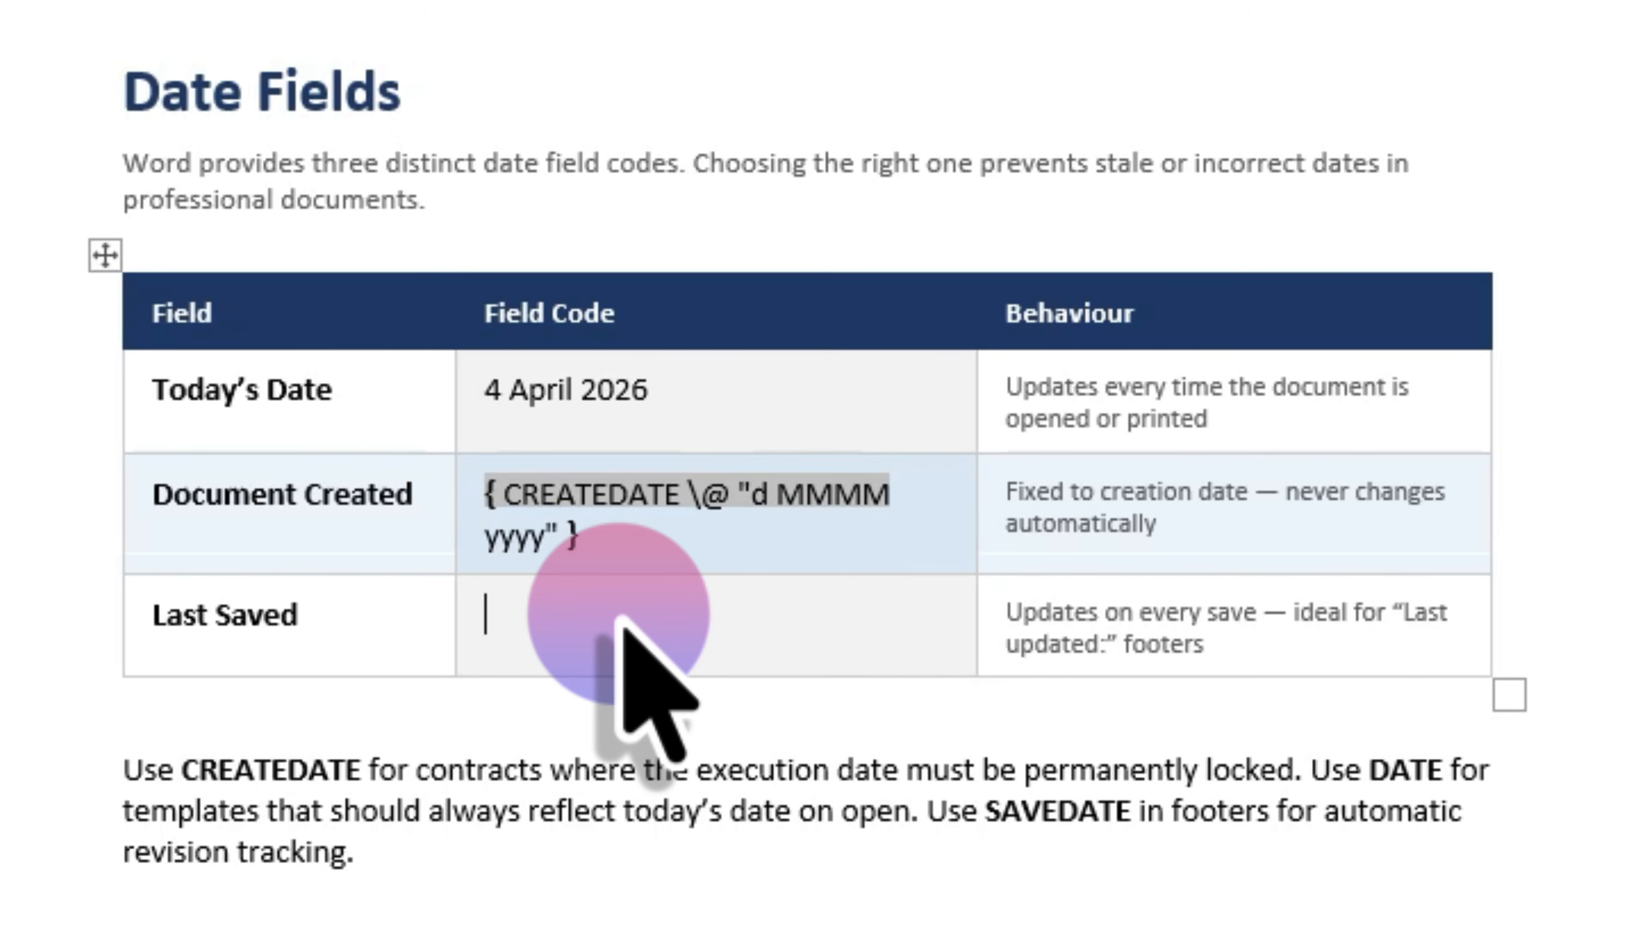
key(ctrl+F9)
text(SAVEDATE \@ "d MMMM yyyy")
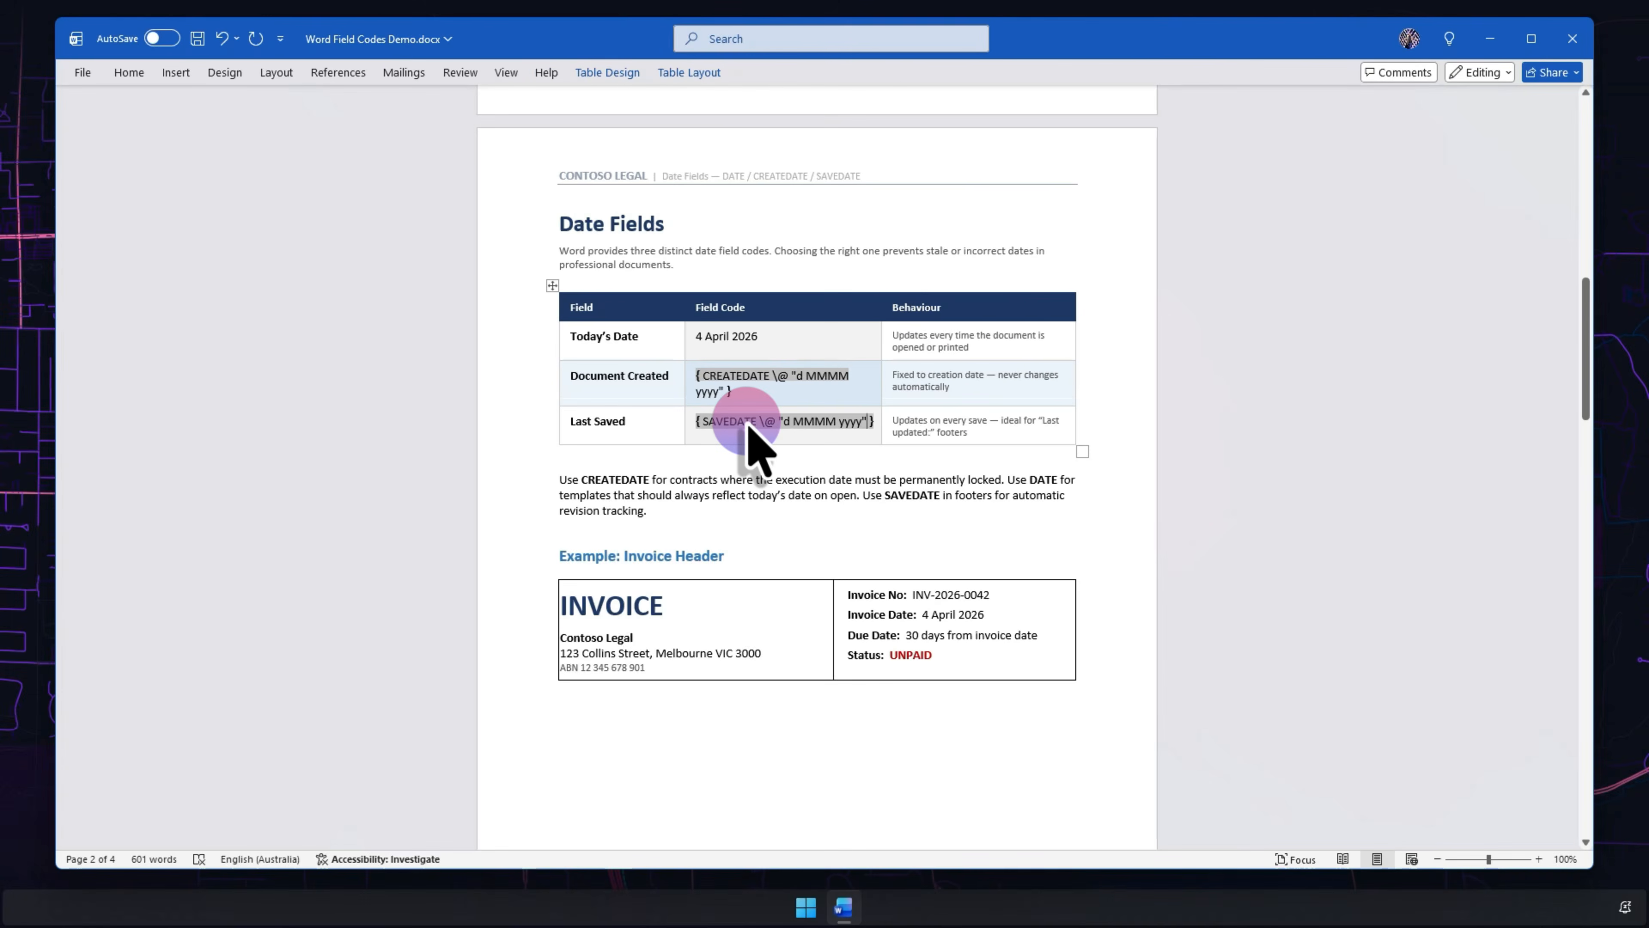
- Scroll down to the letter page and place the cursor right after "Dear"
scroll(748, 429, down, 5)
scroll(748, 428, down, 7)
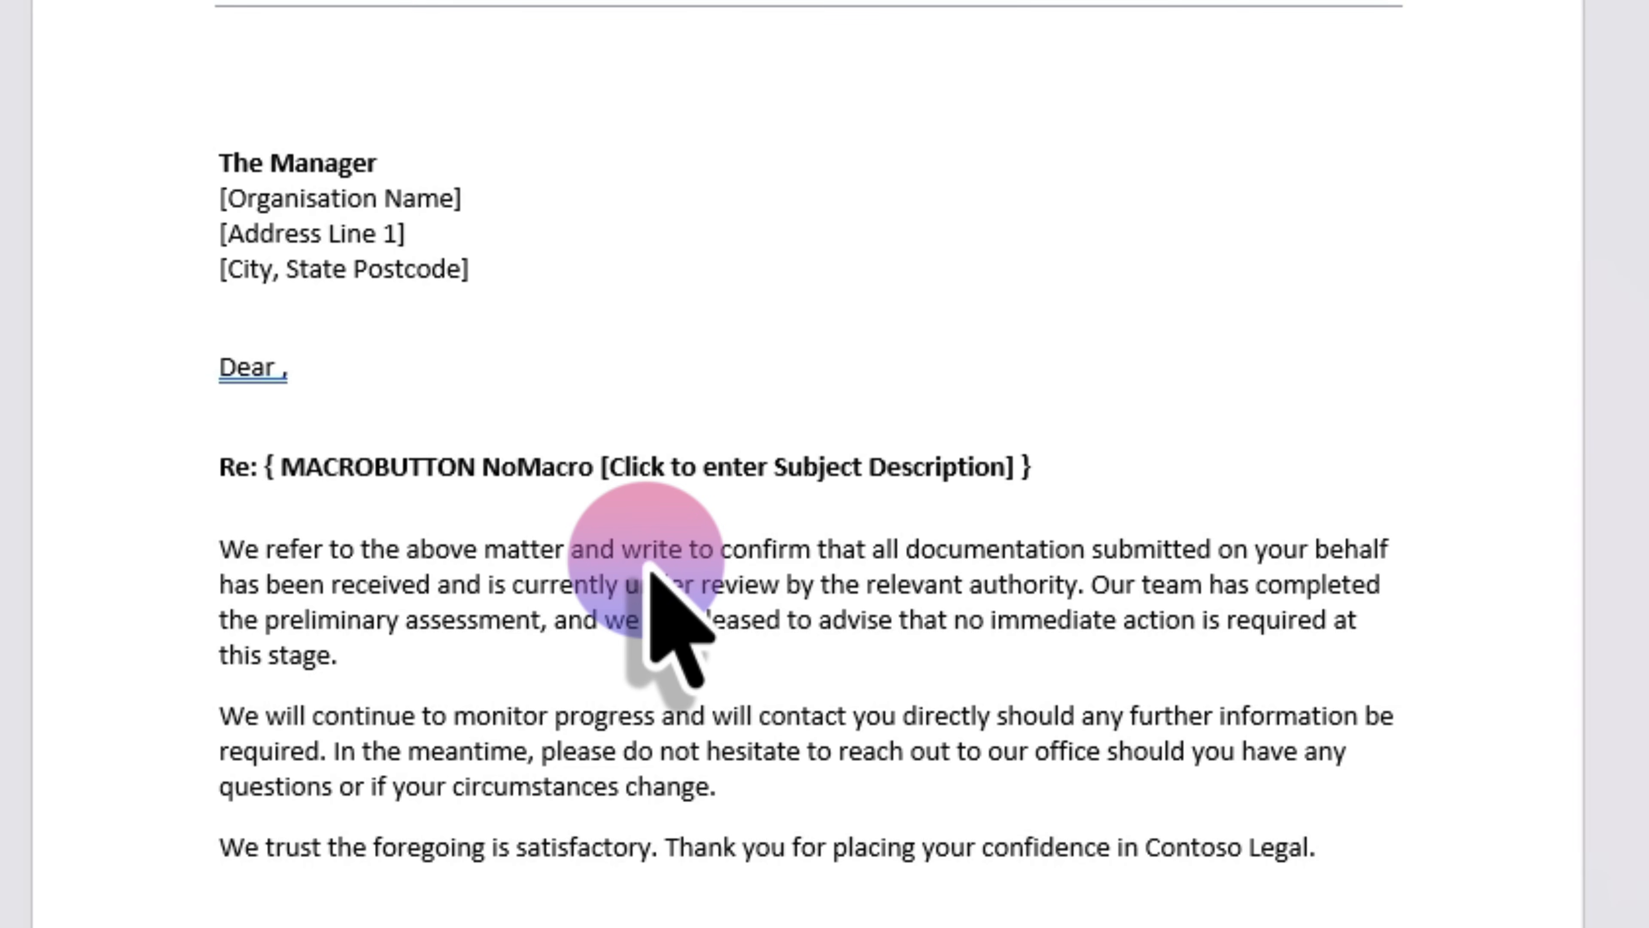
click(279, 359)
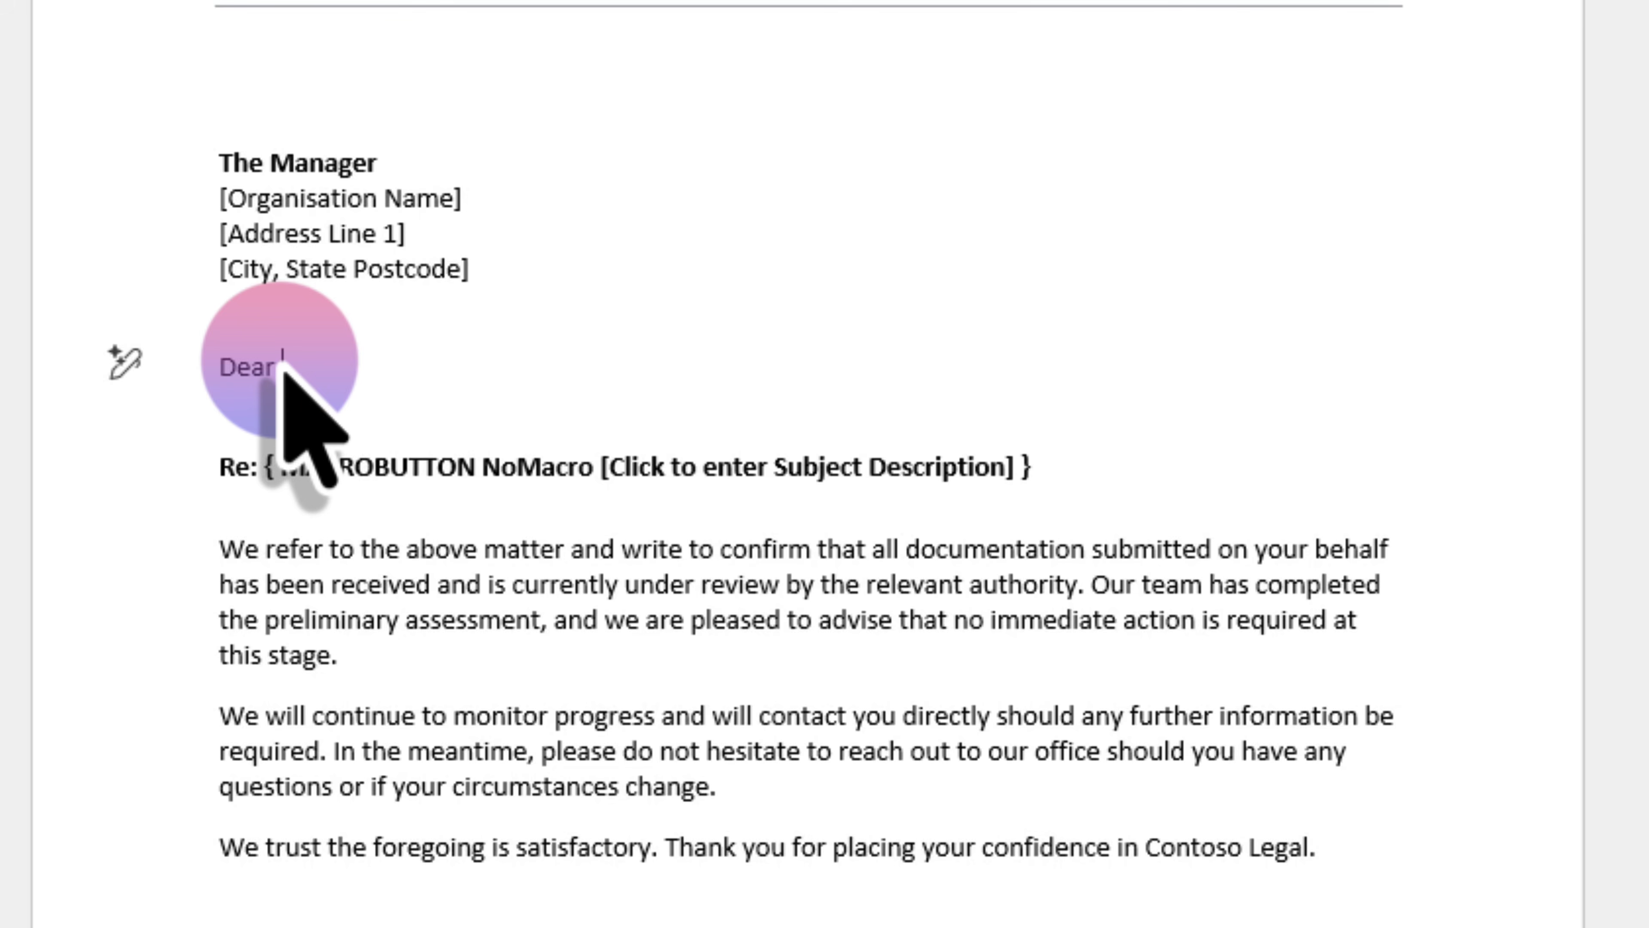
- Insert a MACROBUTTON NoMacro [Click to enter recipient name] field after Dear, showing its placeholder
key(ctrl+F9)
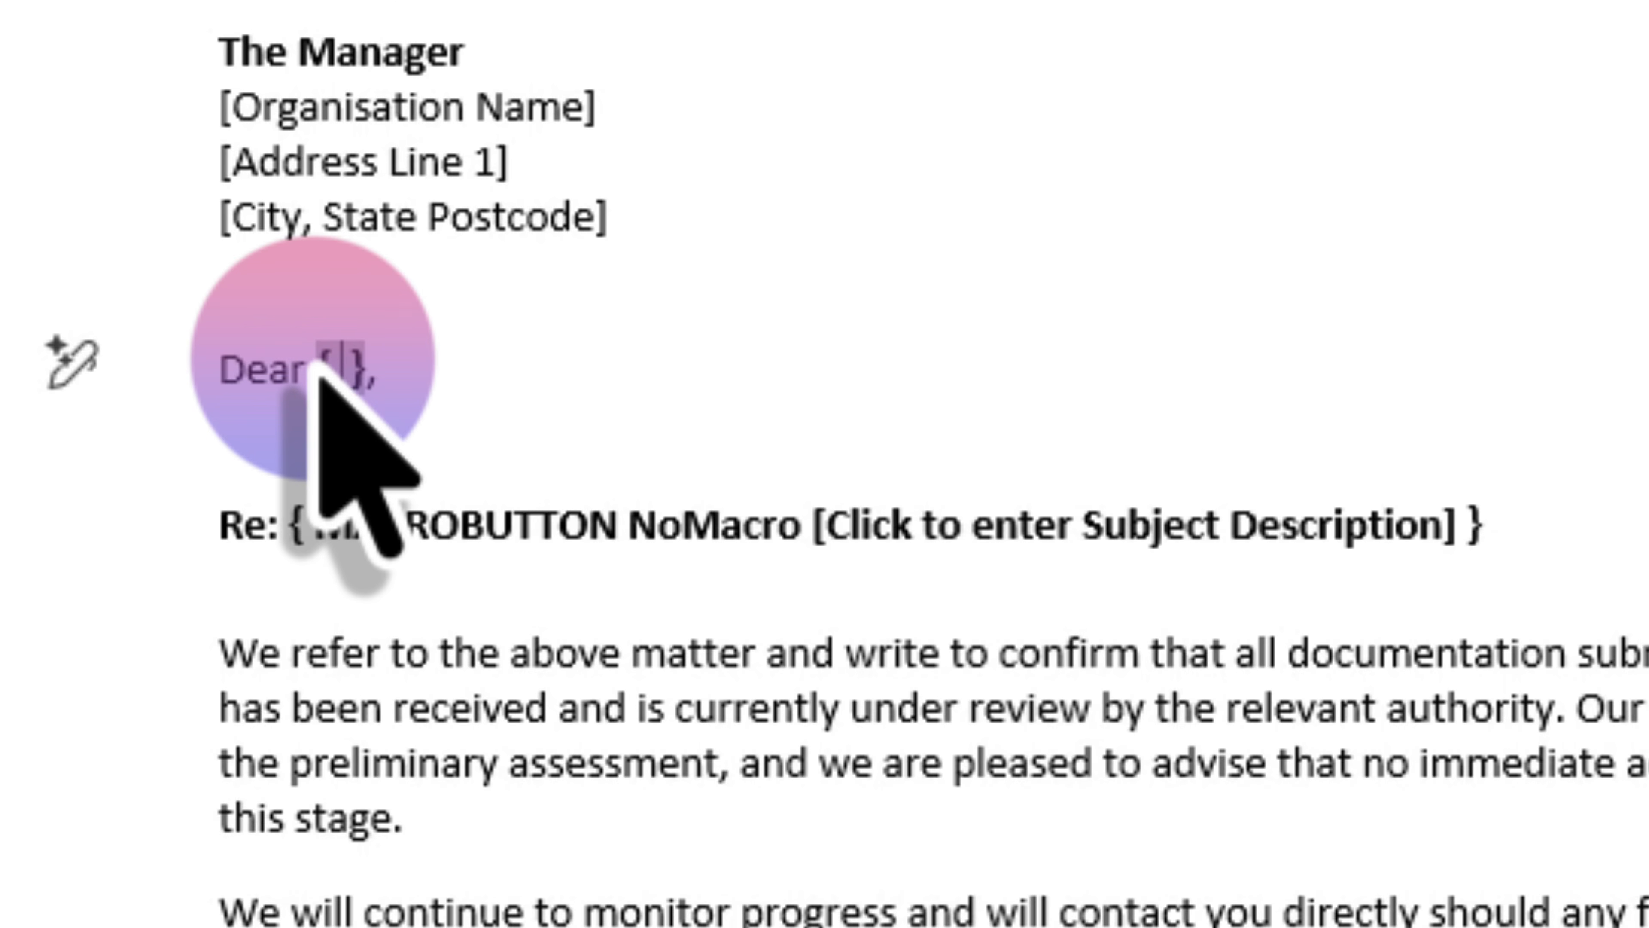
text(MACROBUTTON NoMacro [Click to enter recipient name])
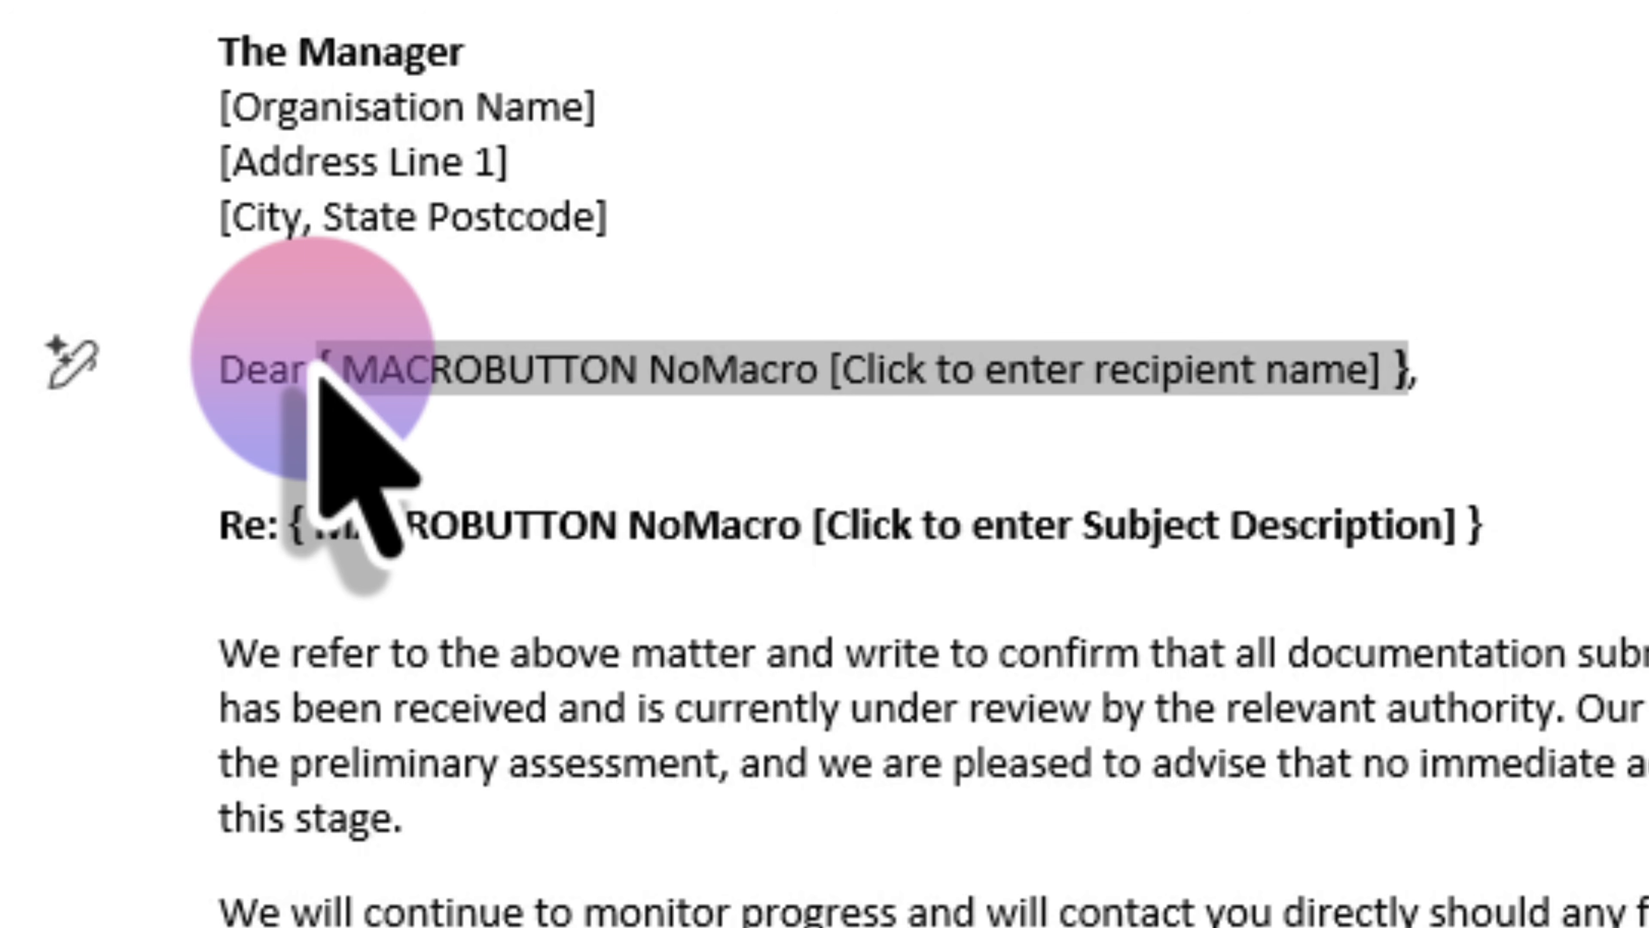
key(F9)
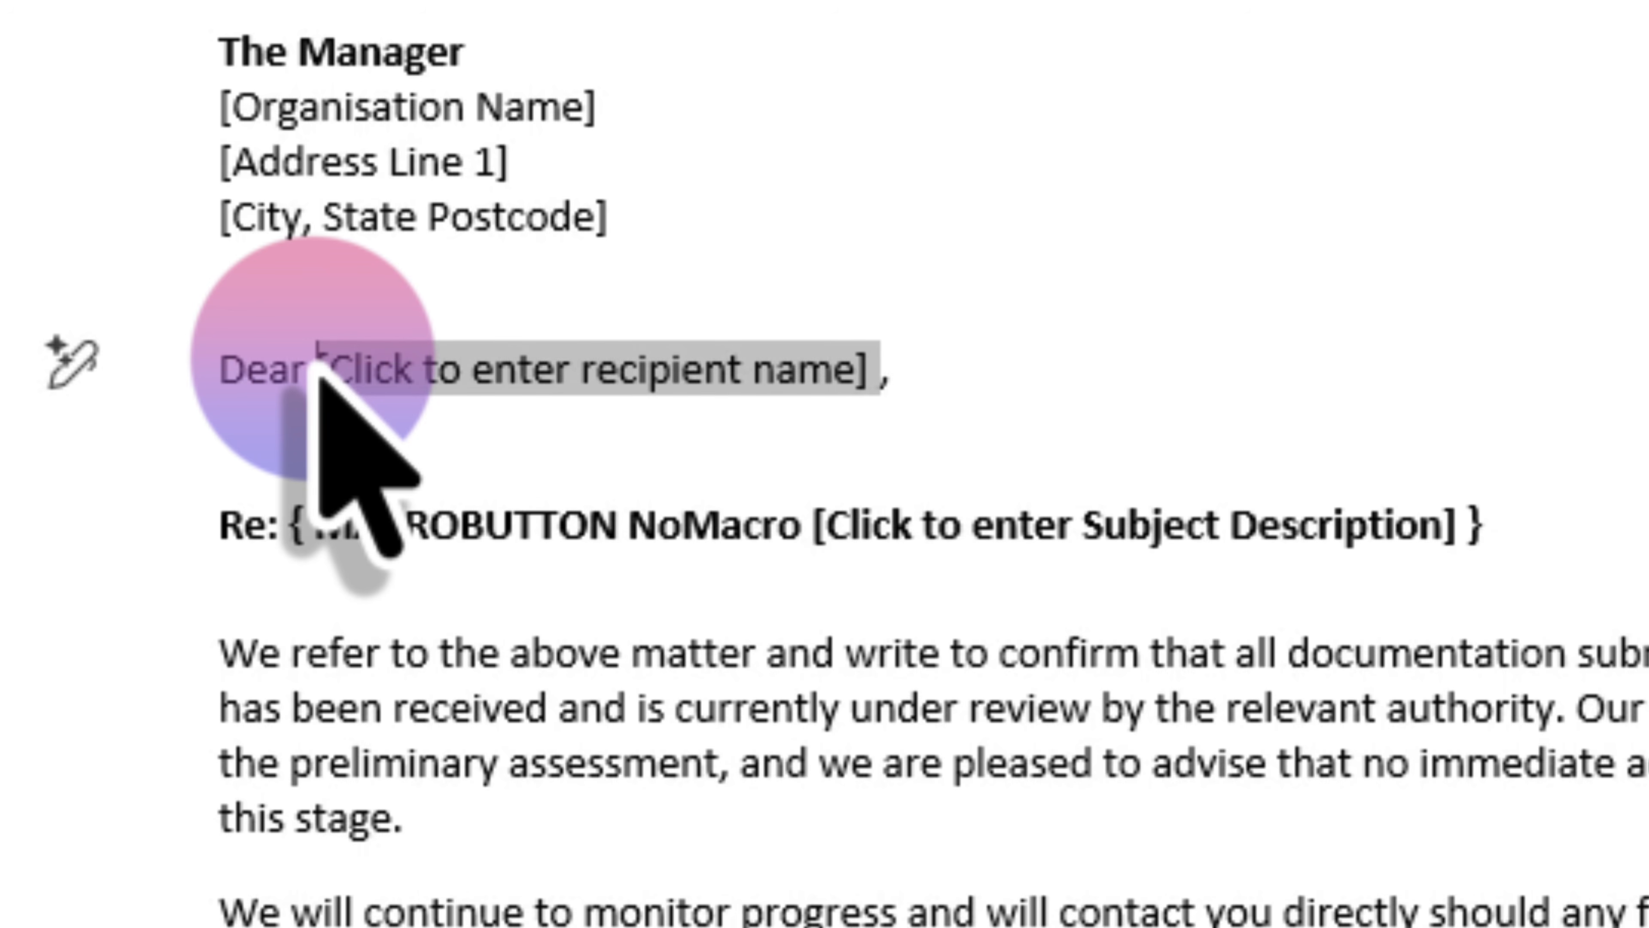
- Test the placeholder by selecting it and typing the recipient's first name
click(960, 369)
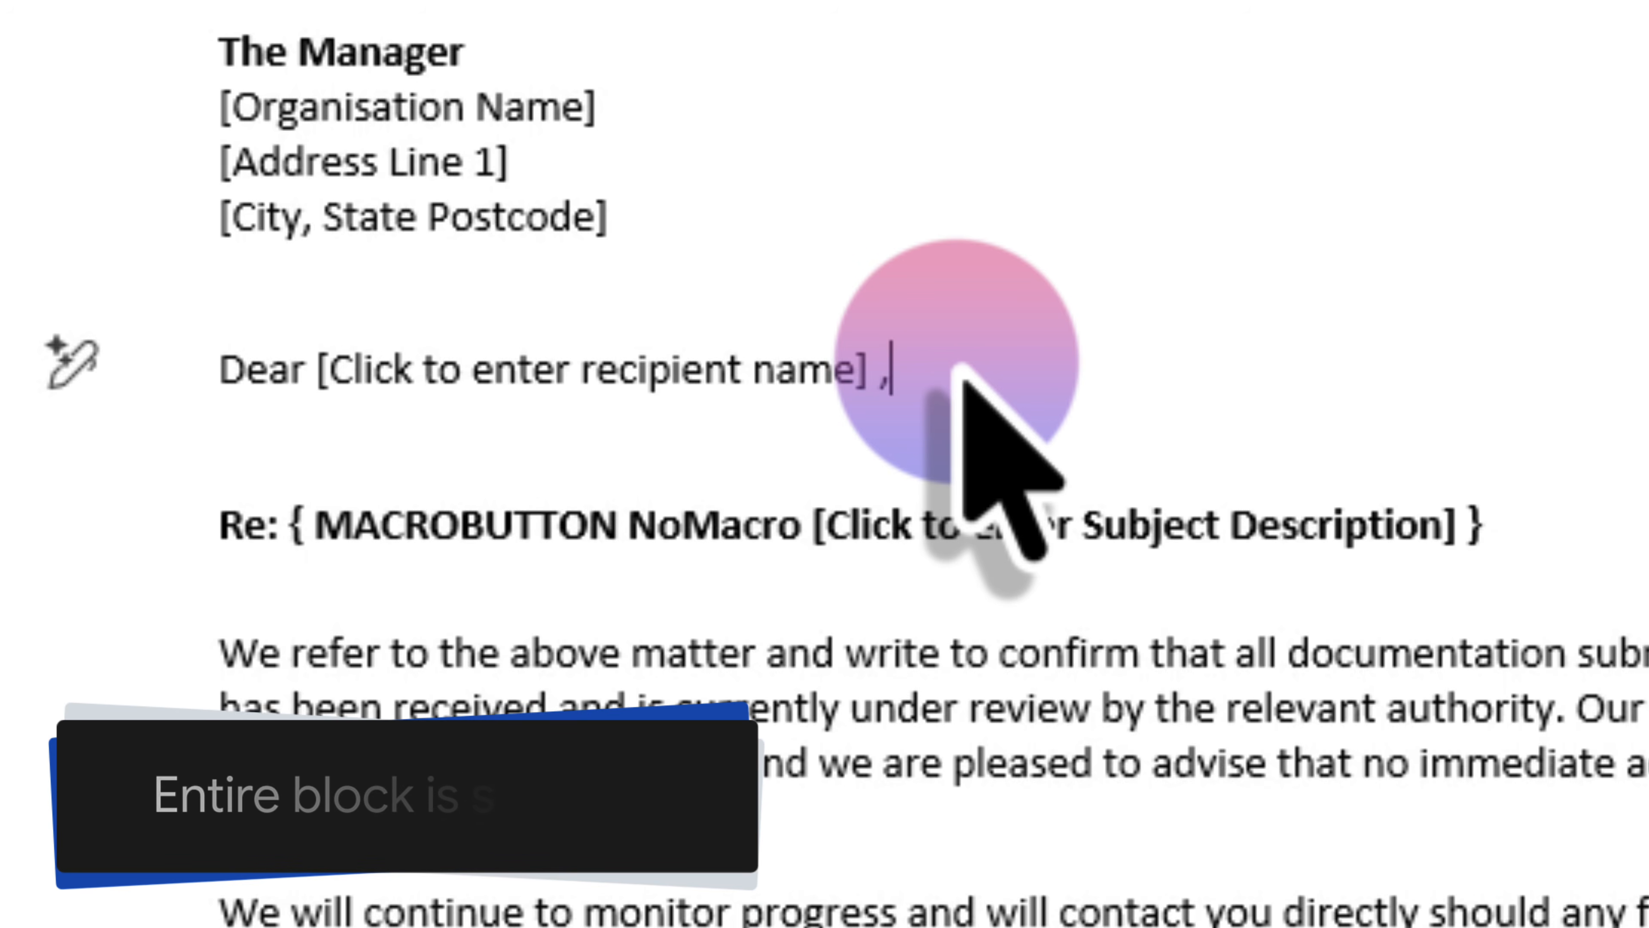
click(661, 381)
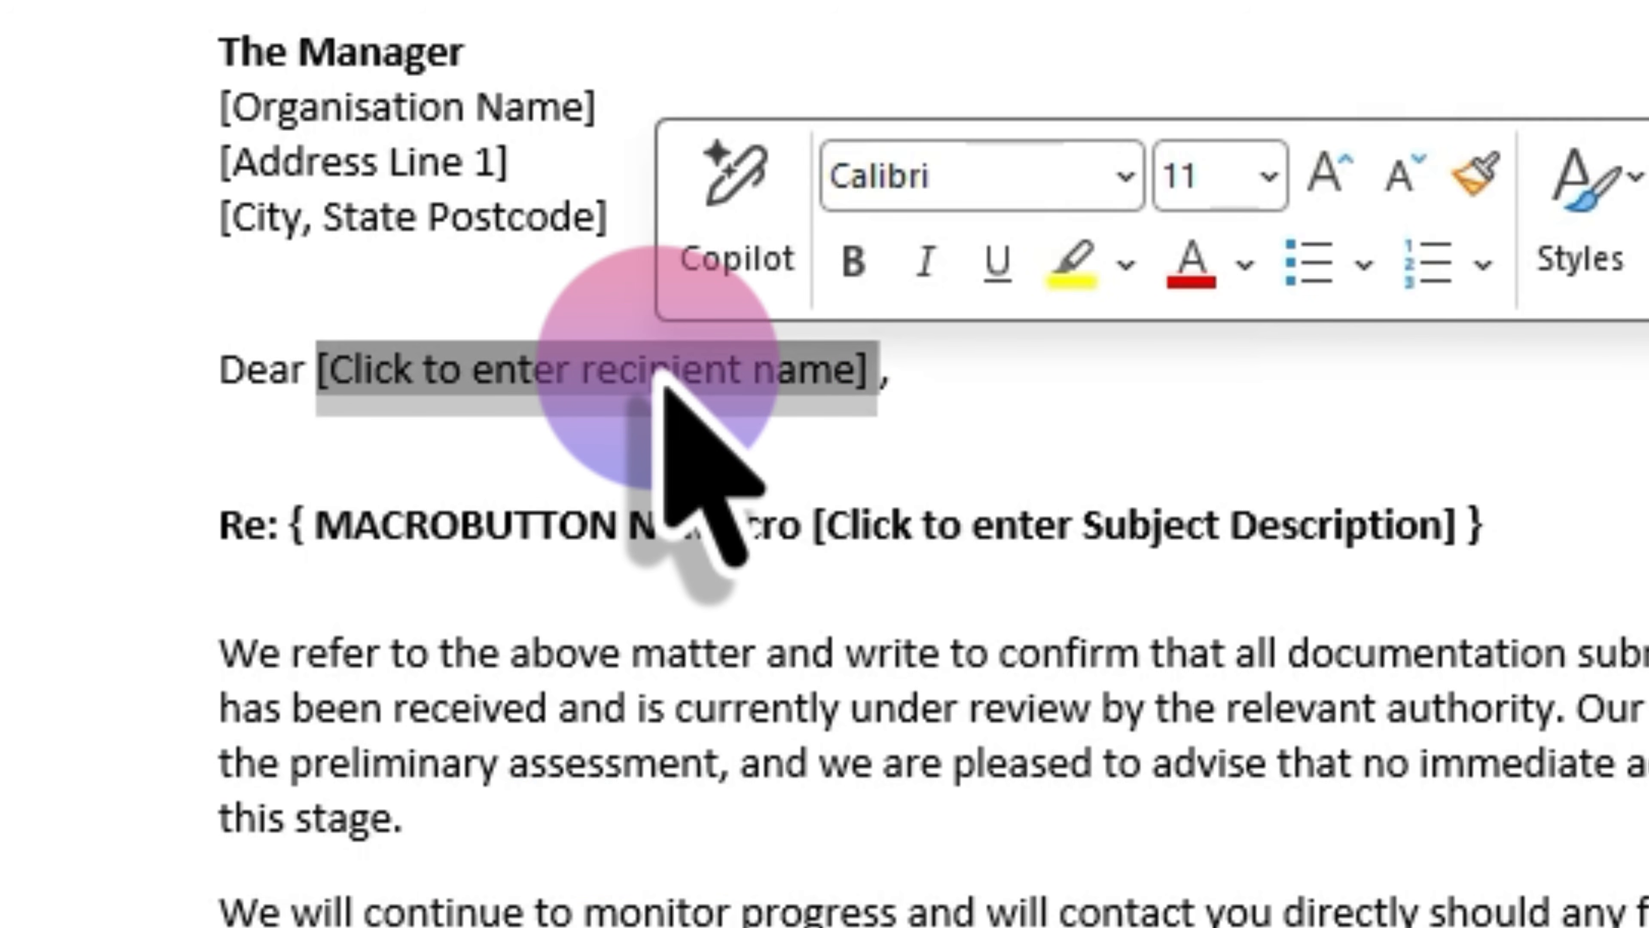
text(Paul,)
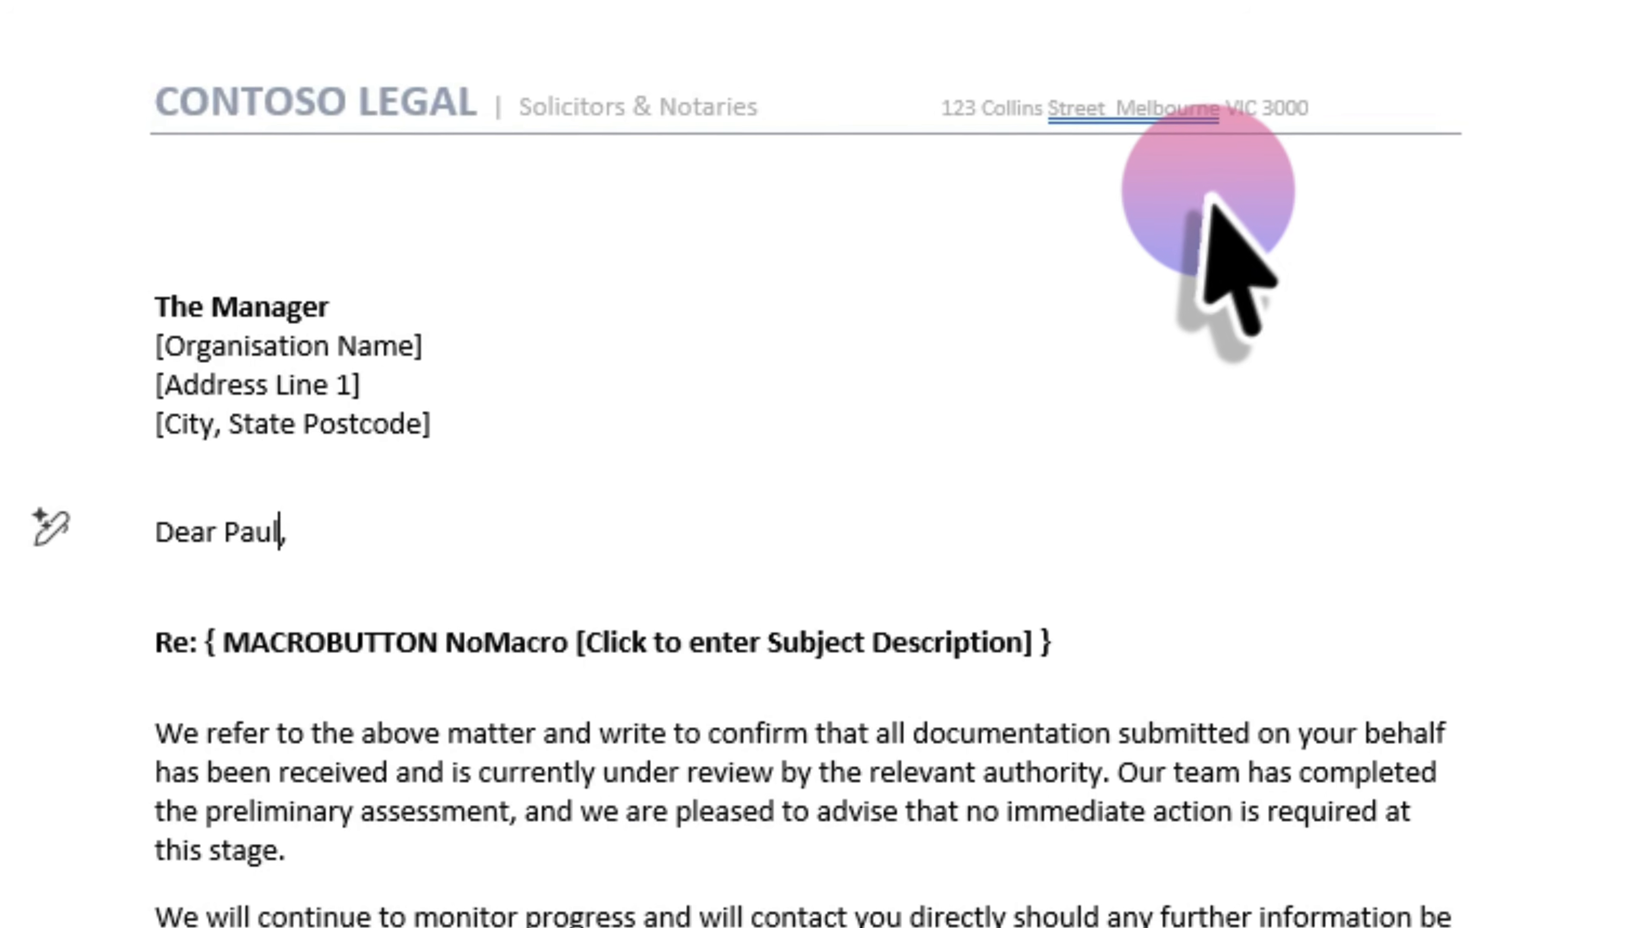
- Insert CREATEDATE \@ "d MMMM yyyy" on the blank top line and update it to 3 April 2026
click(1200, 195)
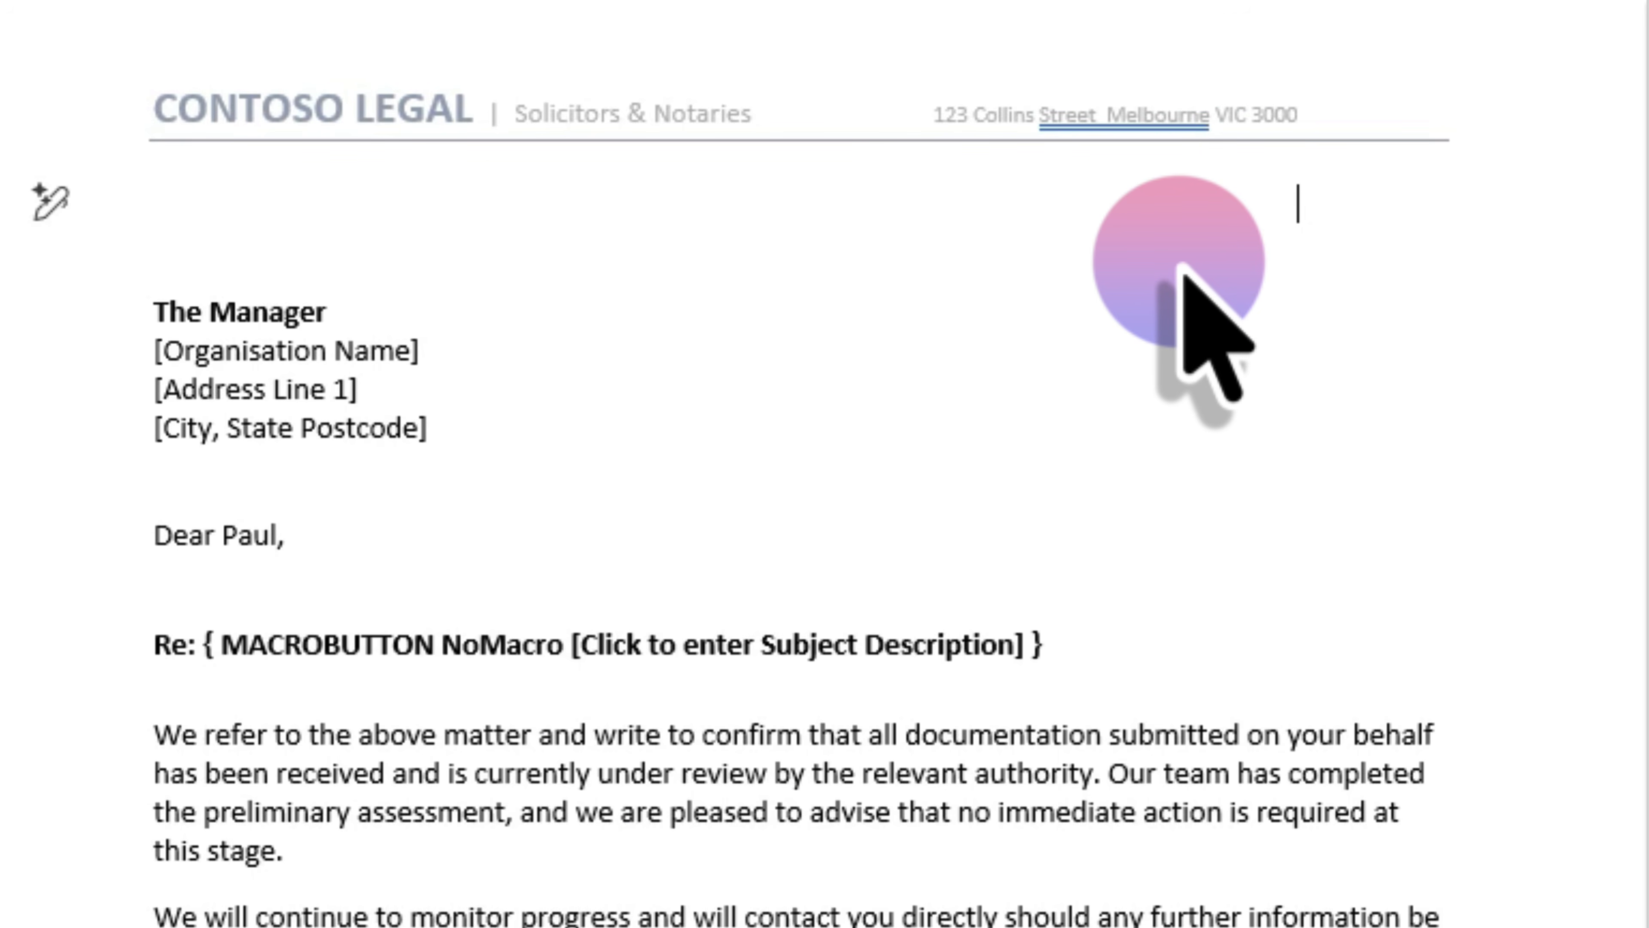
key(ctrl+F9)
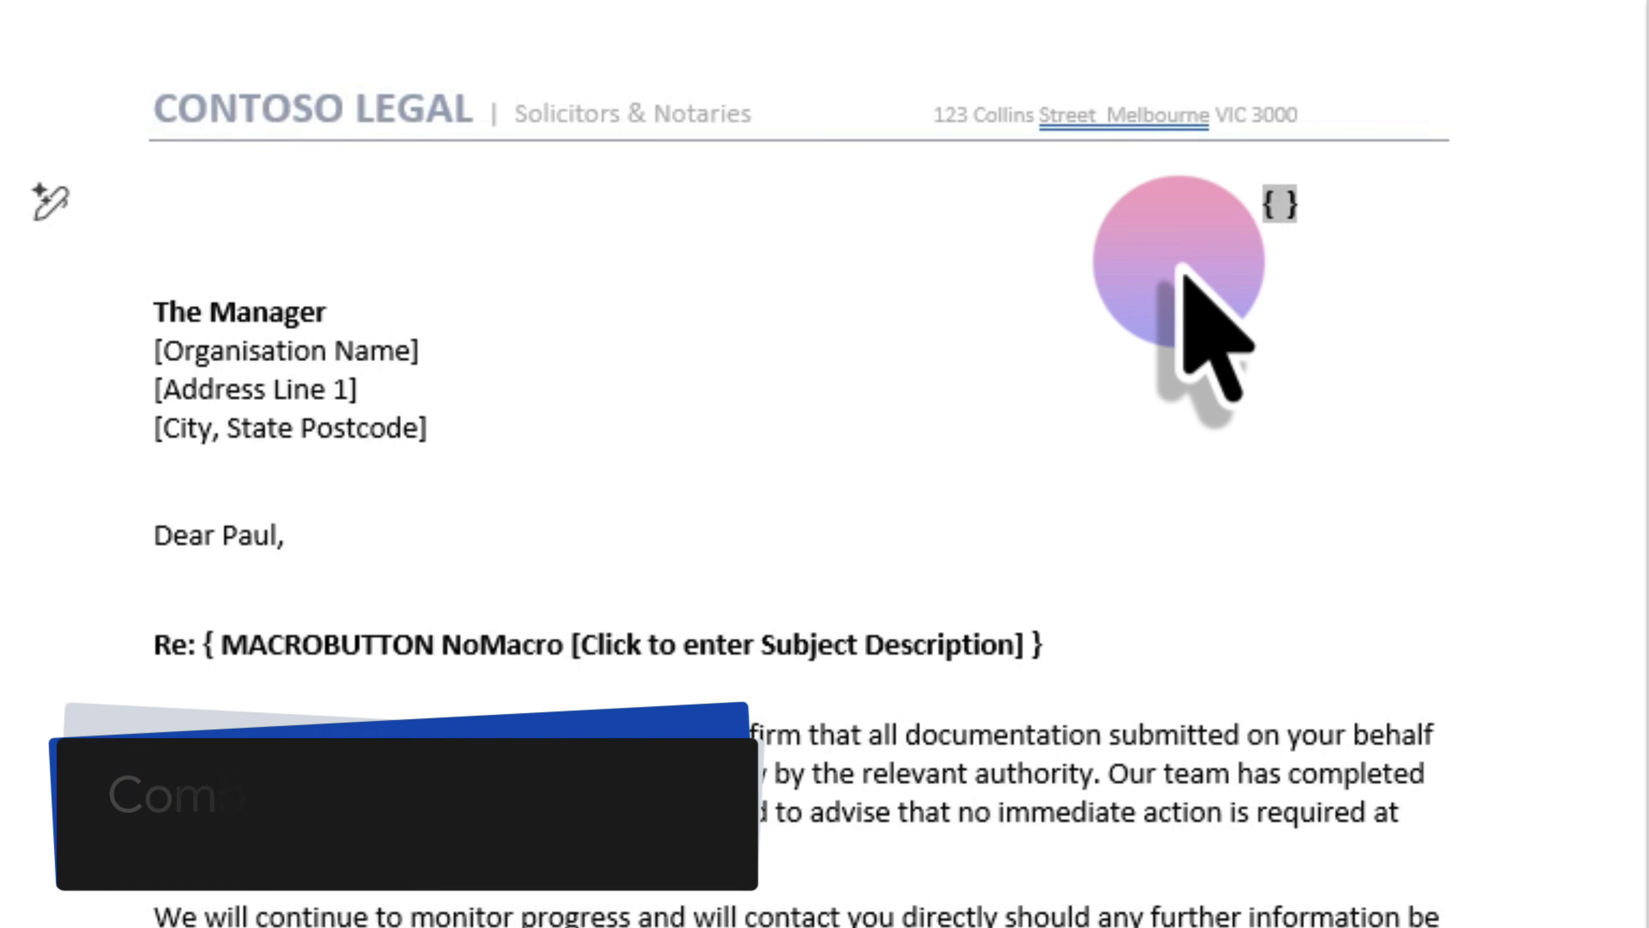
text(CREATEDATE \@ "d MMMM yyyy")
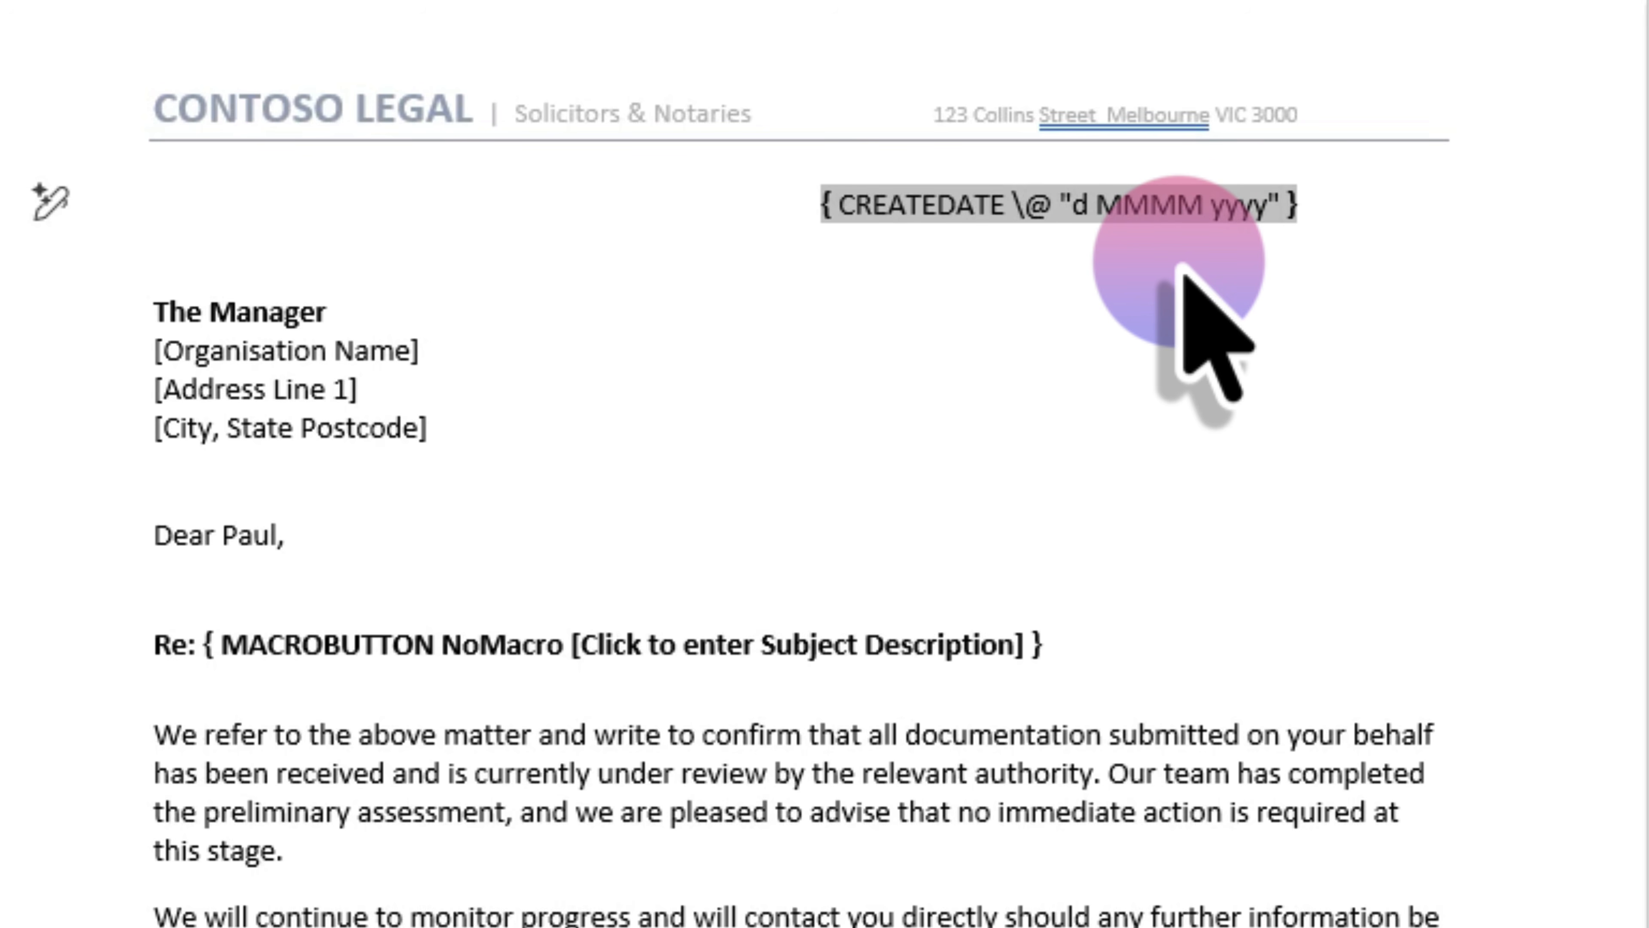
key(F9)
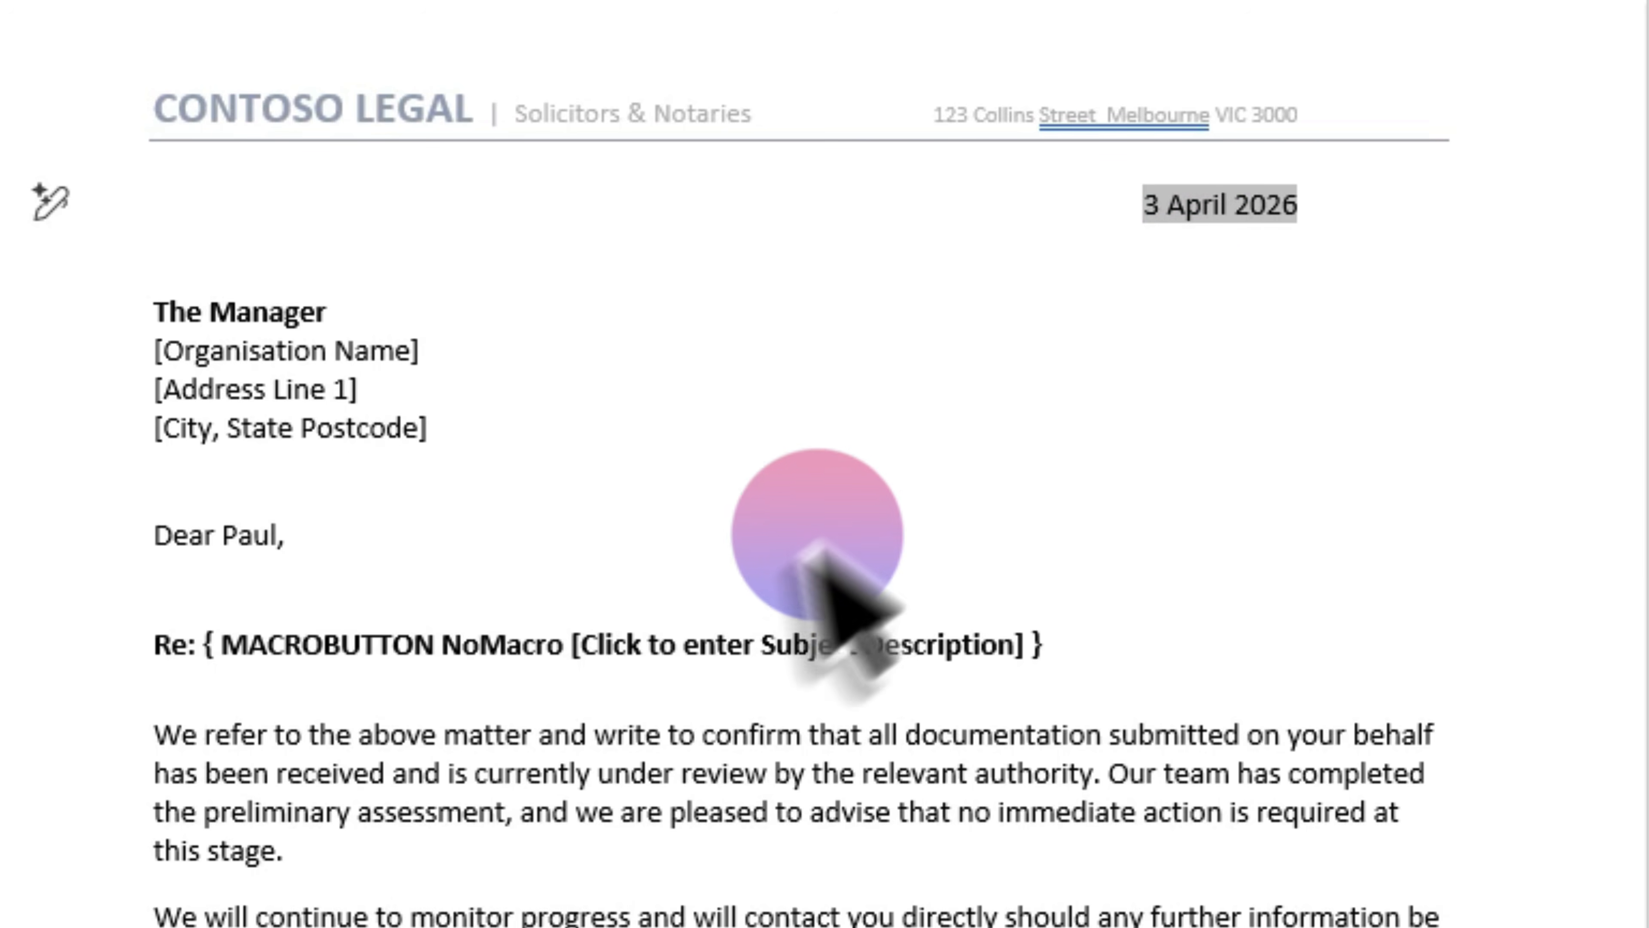
- Toggle the Re: line's MACROBUTTON field to show [Click to enter Subject Description] and test selecting it
click(680, 646)
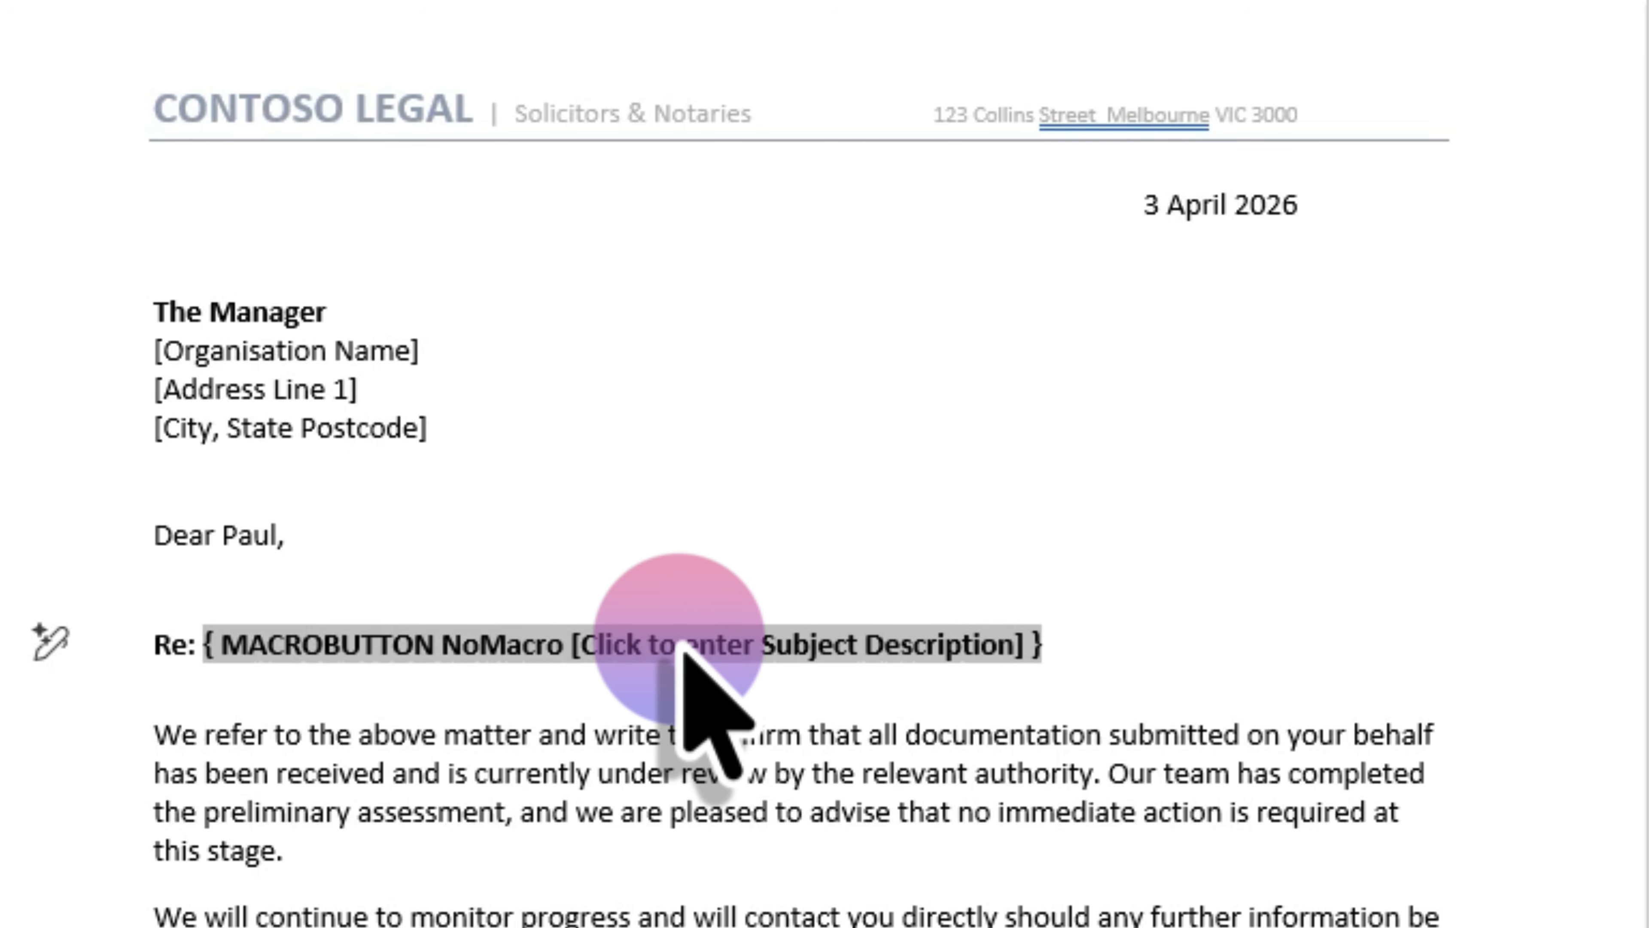
key(shift+F9)
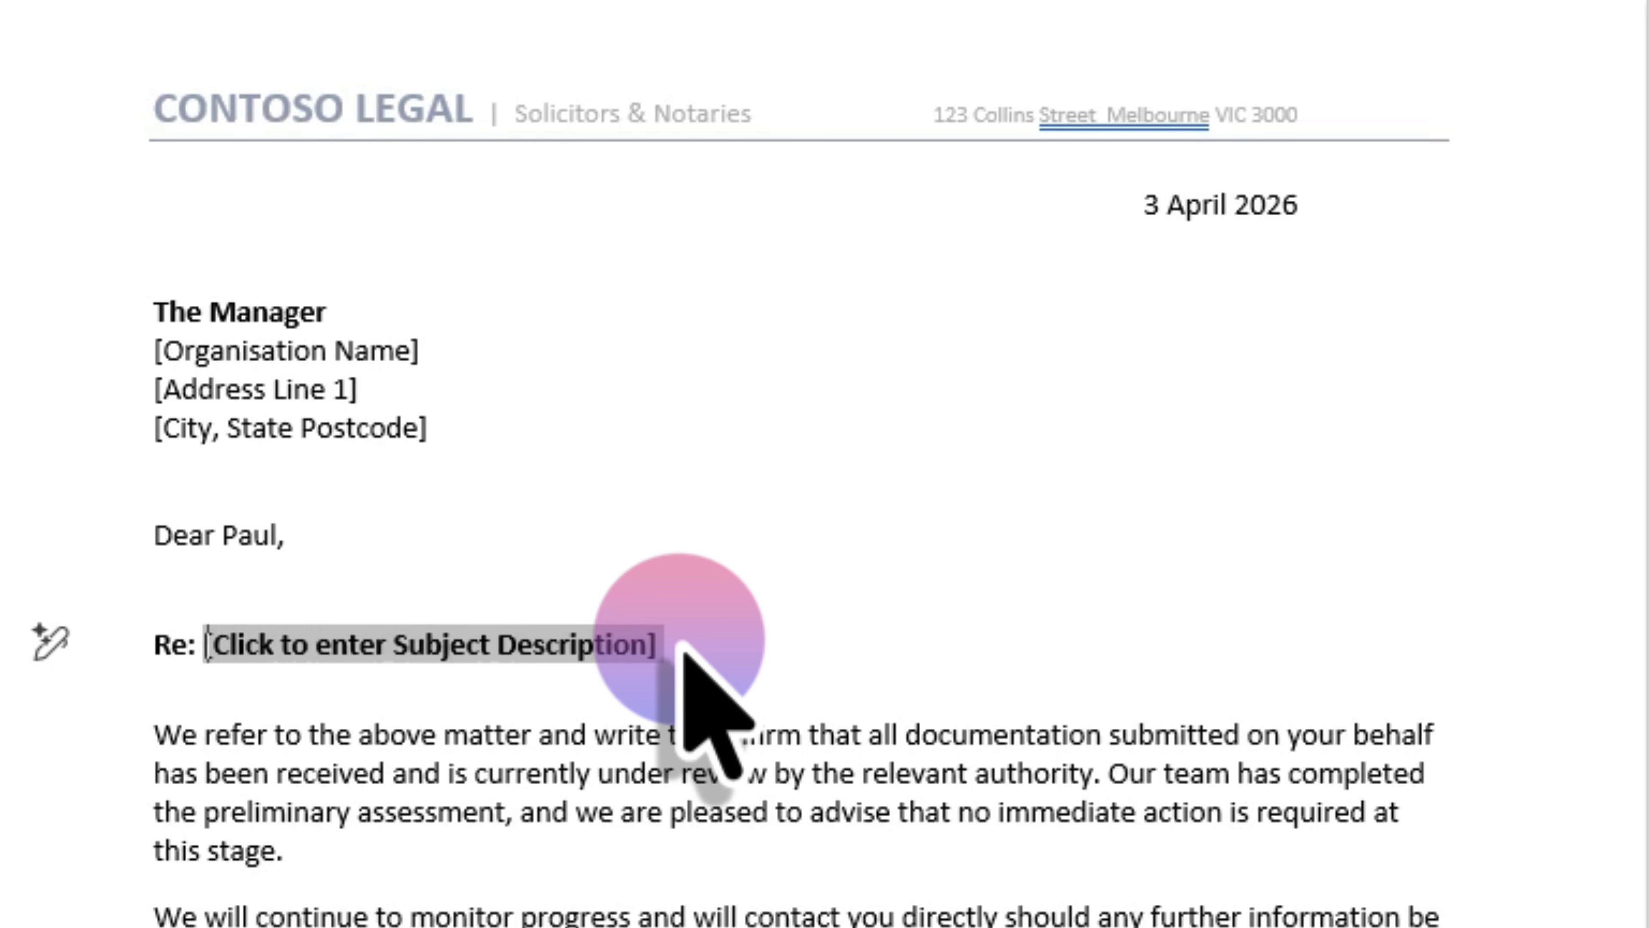
click(722, 649)
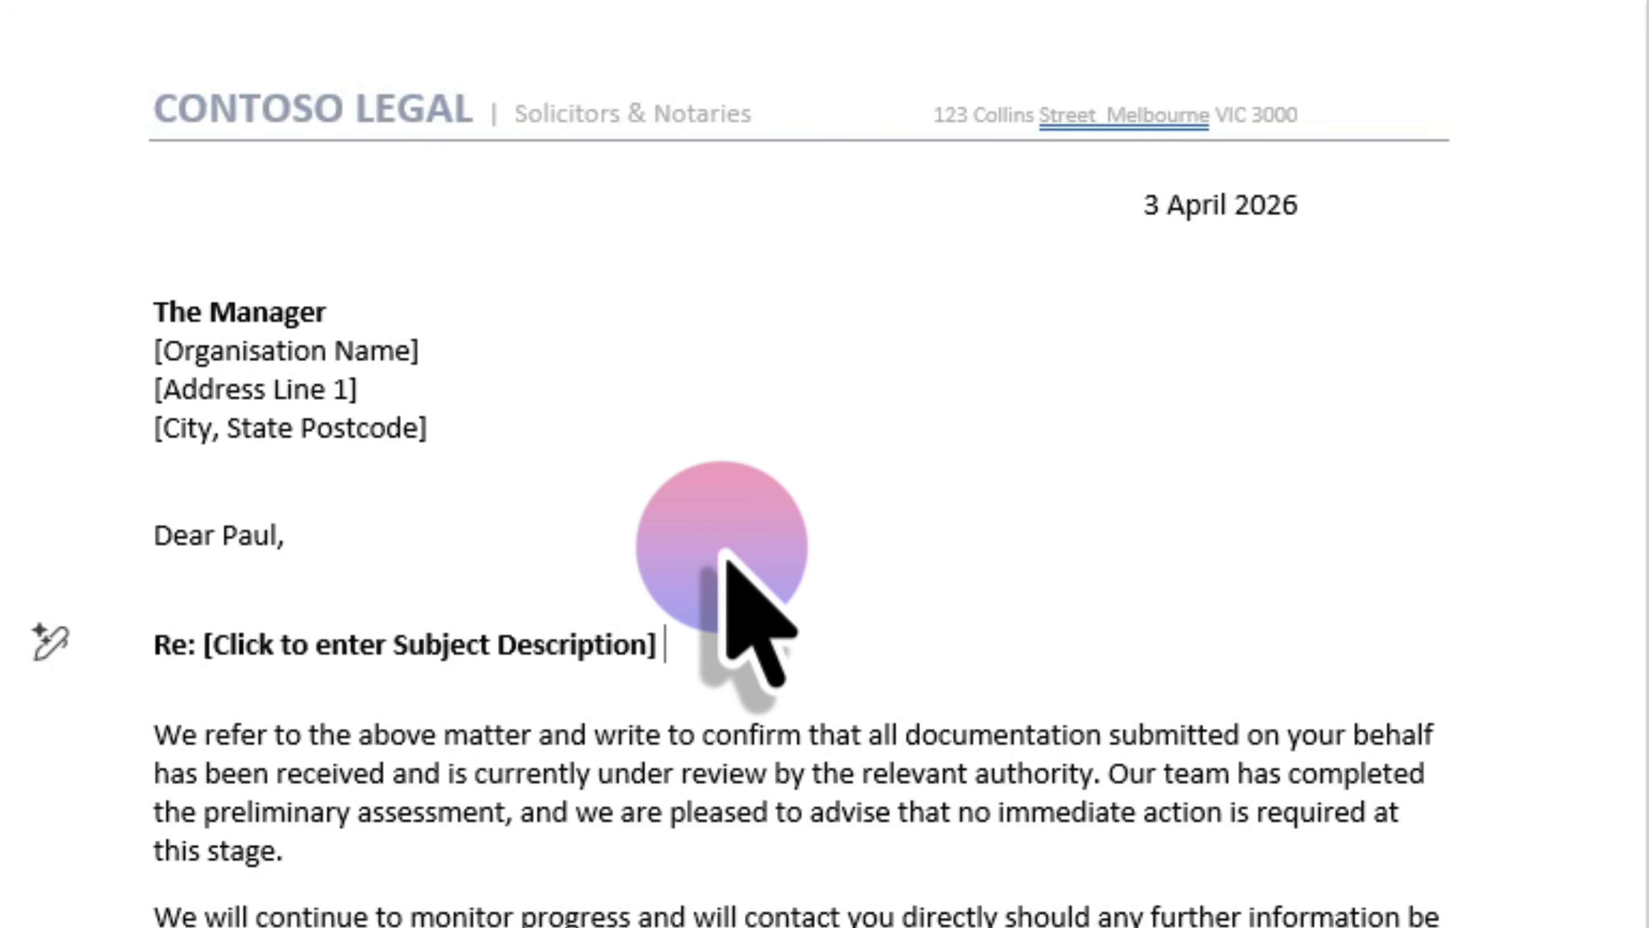
click(465, 649)
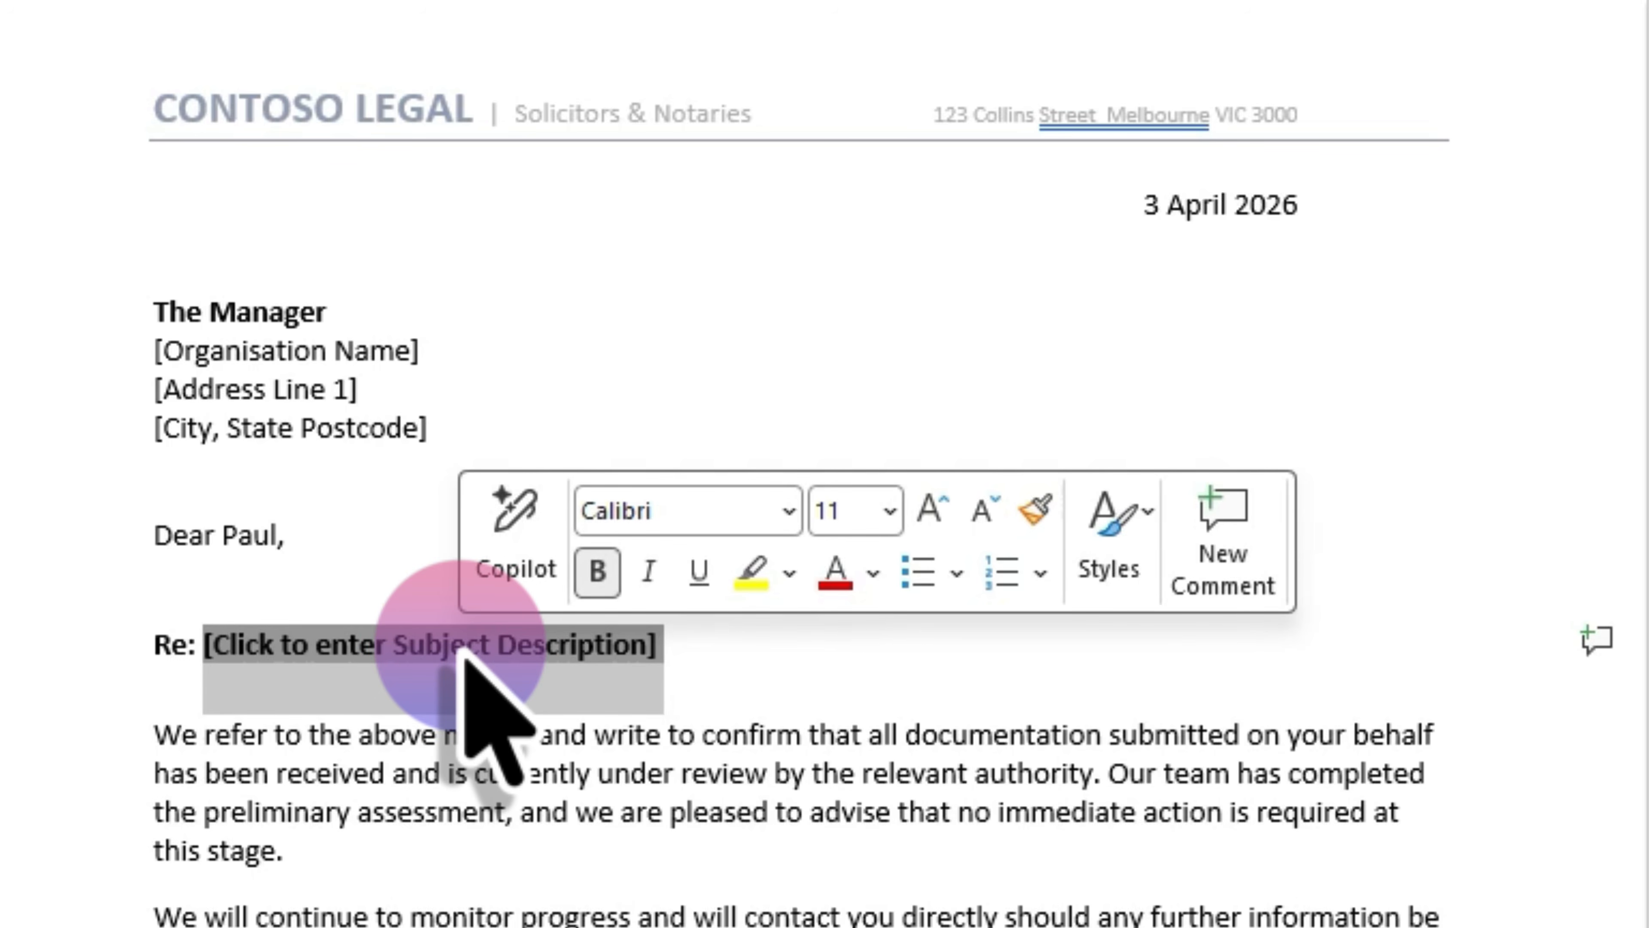
click(793, 669)
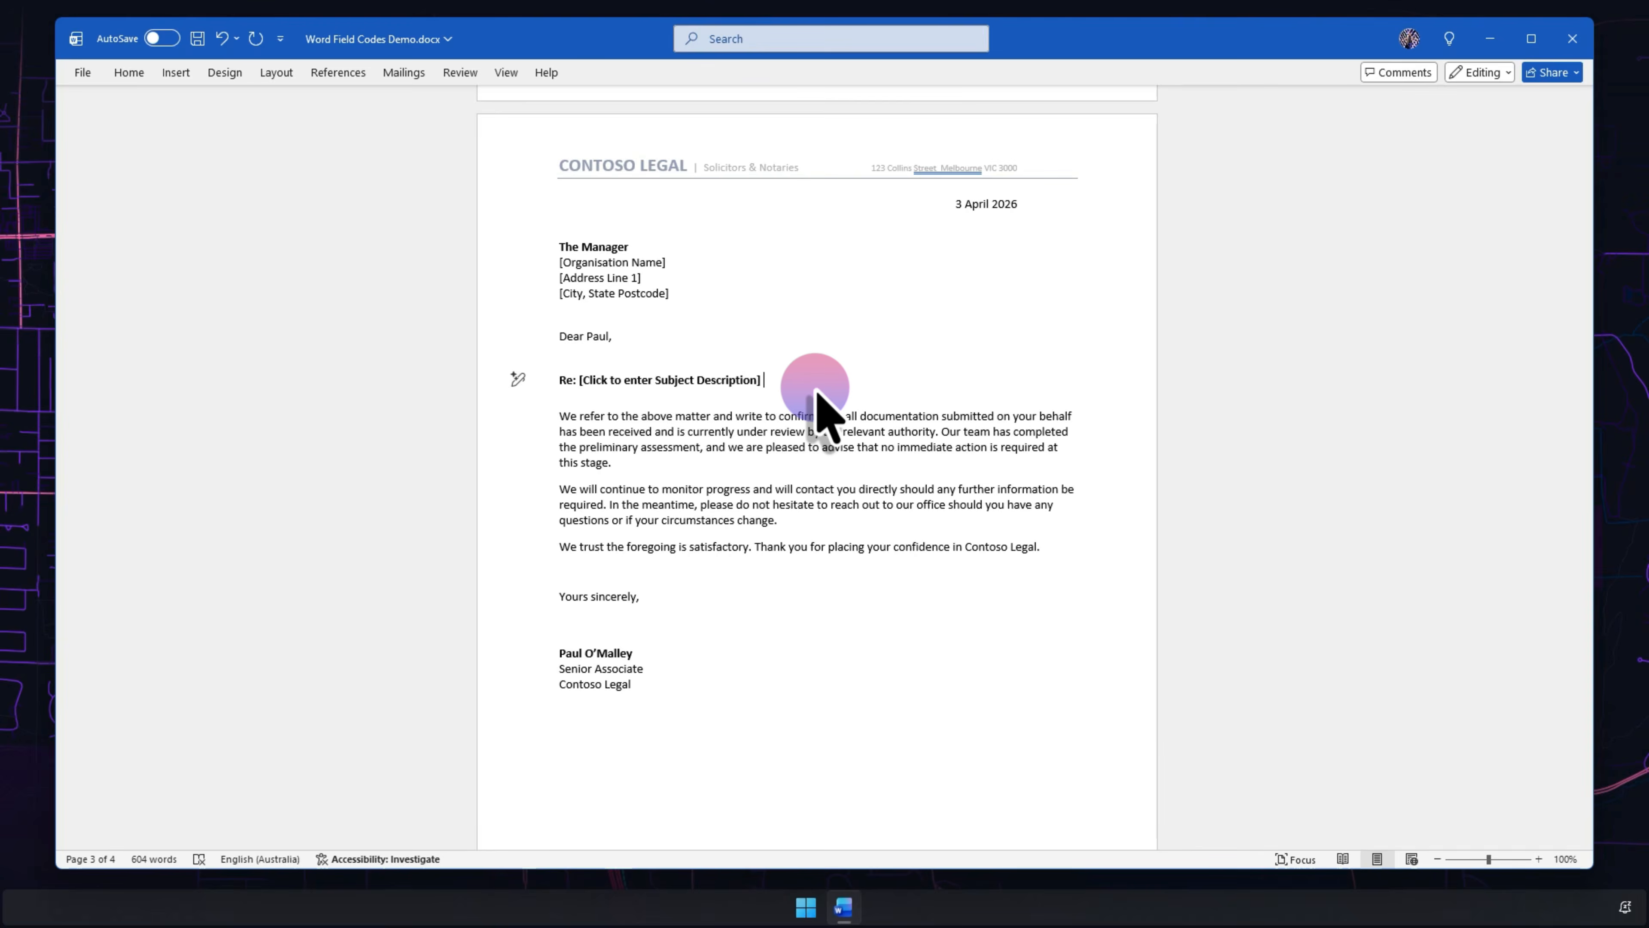
- Check all document properties in File > Info (Subject Professional Services, Company Contoso Legal), then return
scroll(819, 416, down, 15)
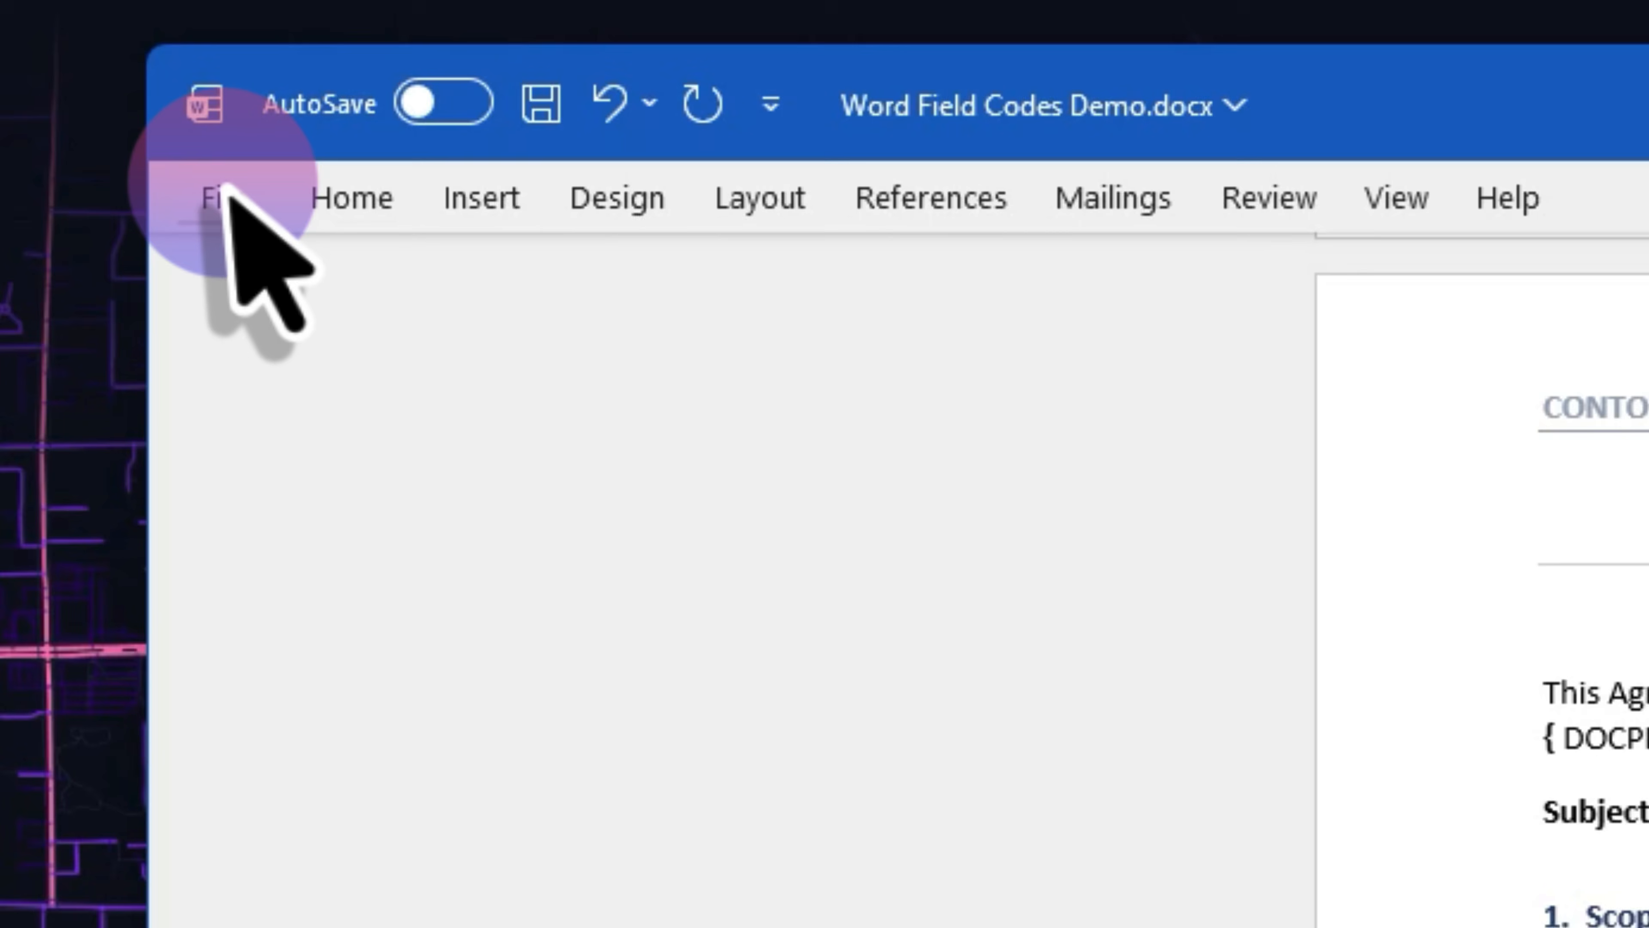
click(224, 197)
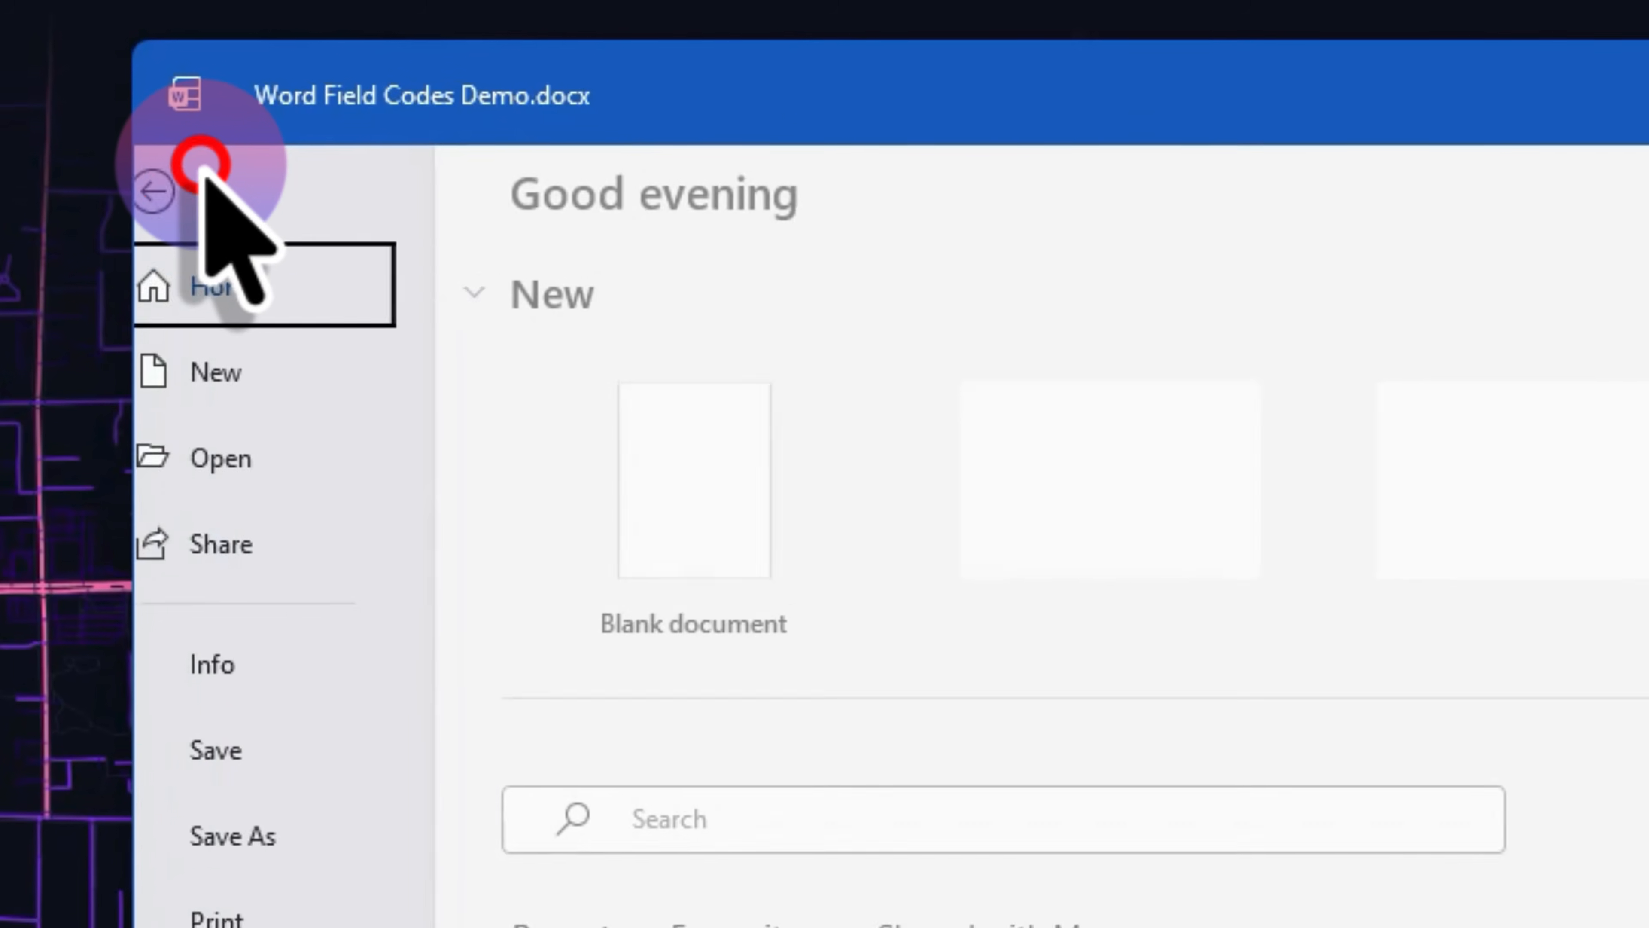
click(206, 566)
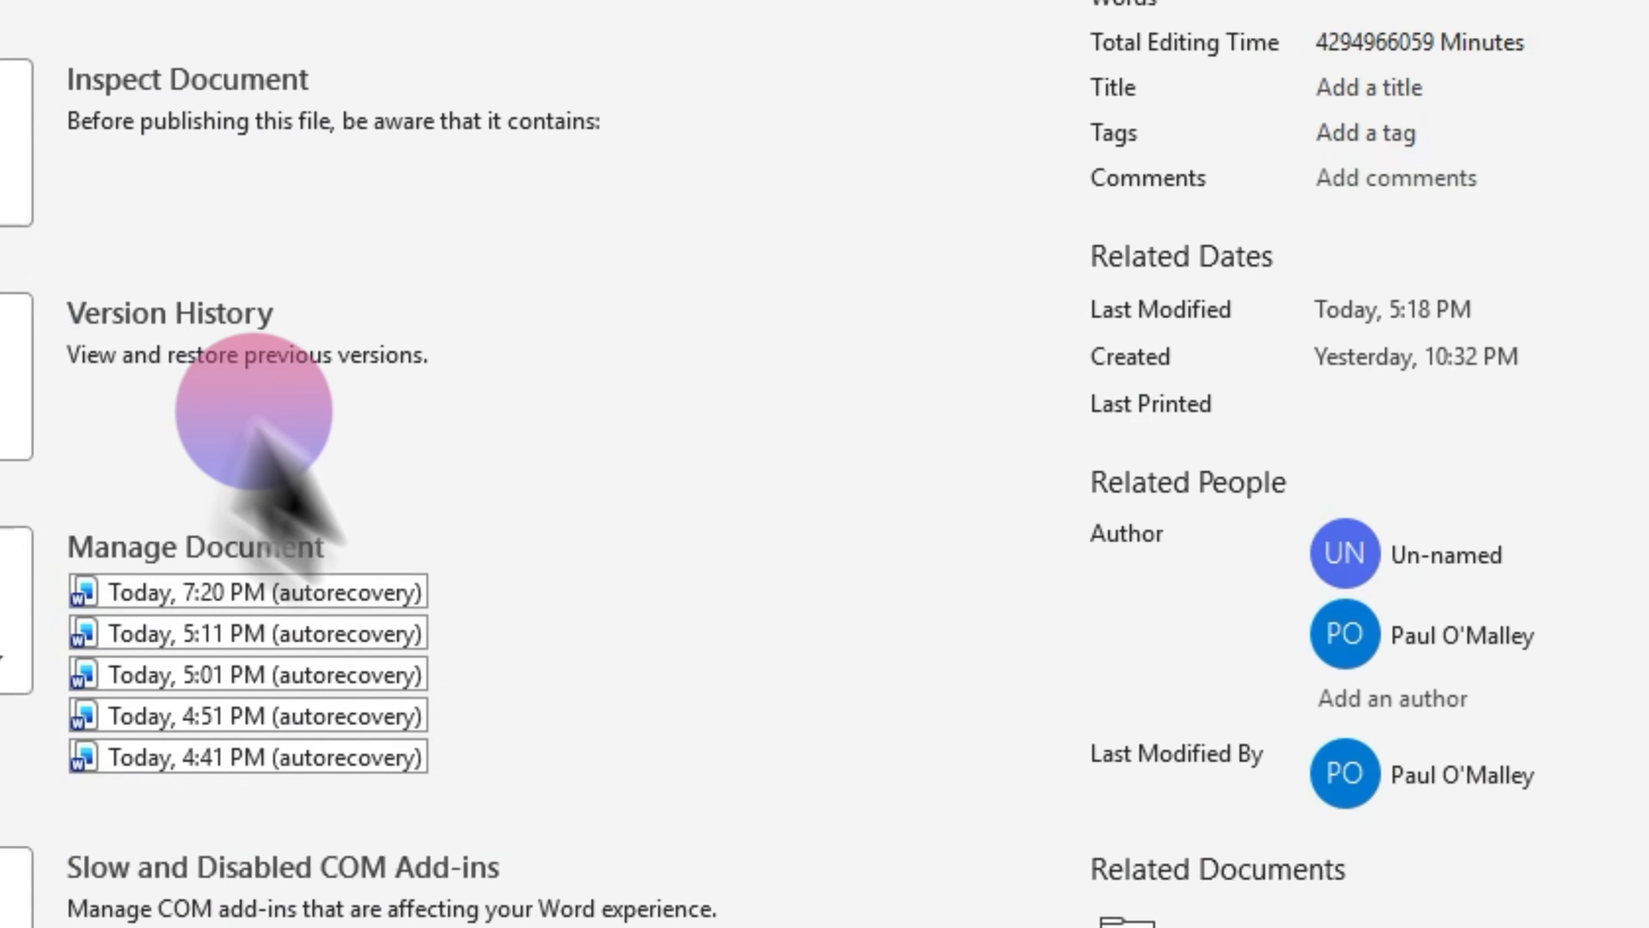
click(575, 479)
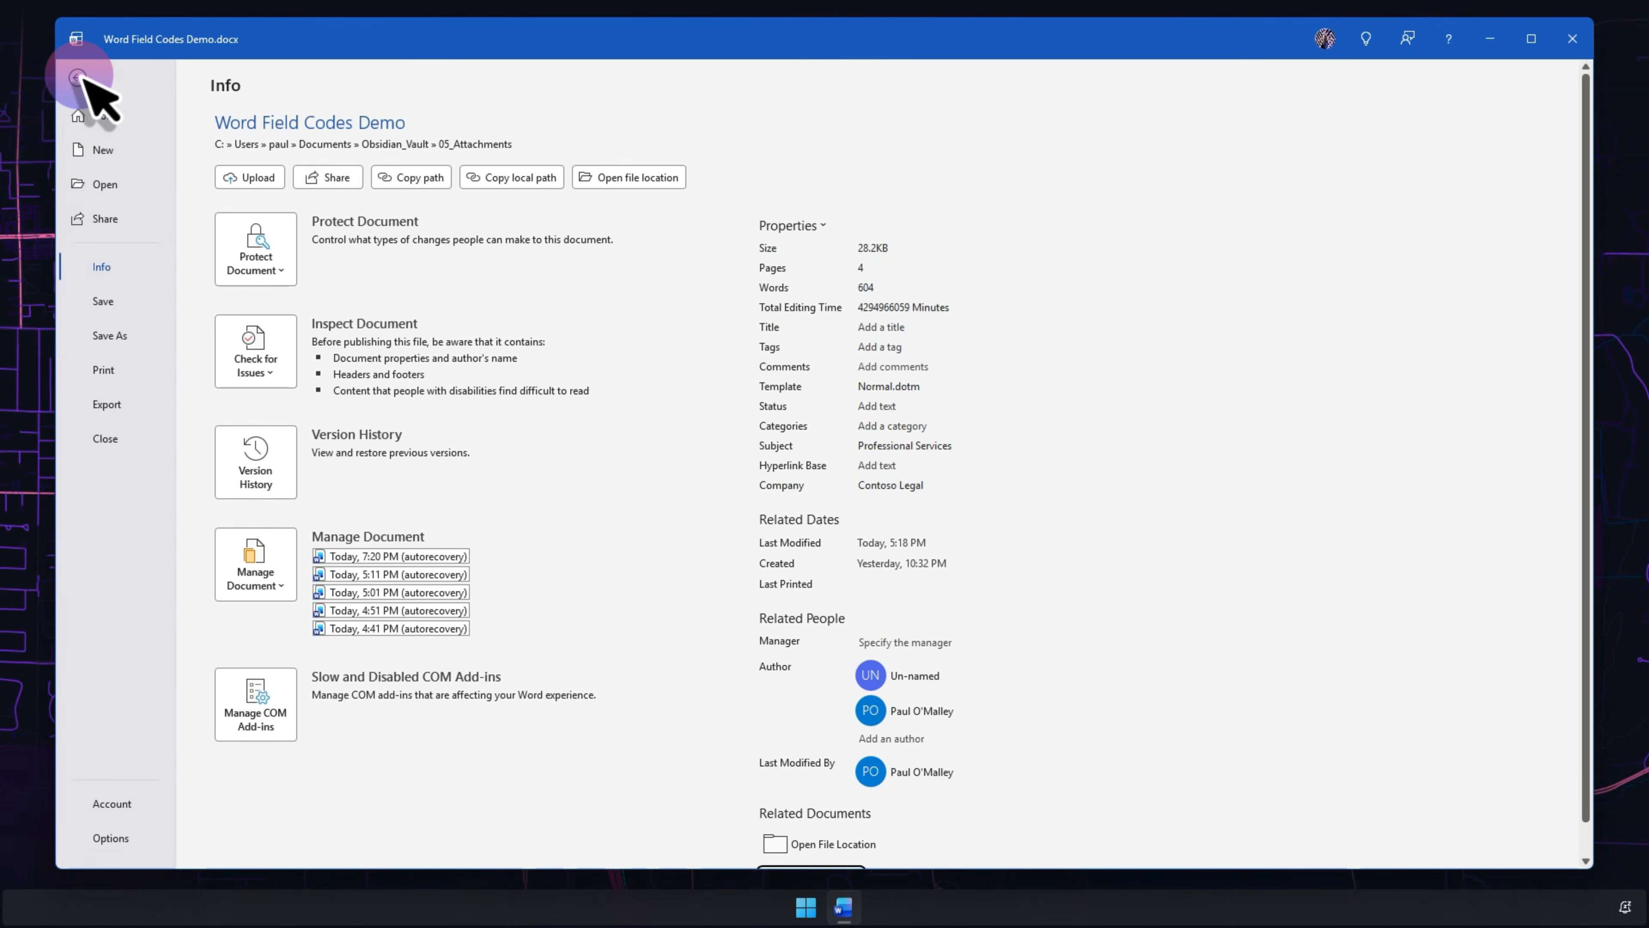
click(79, 74)
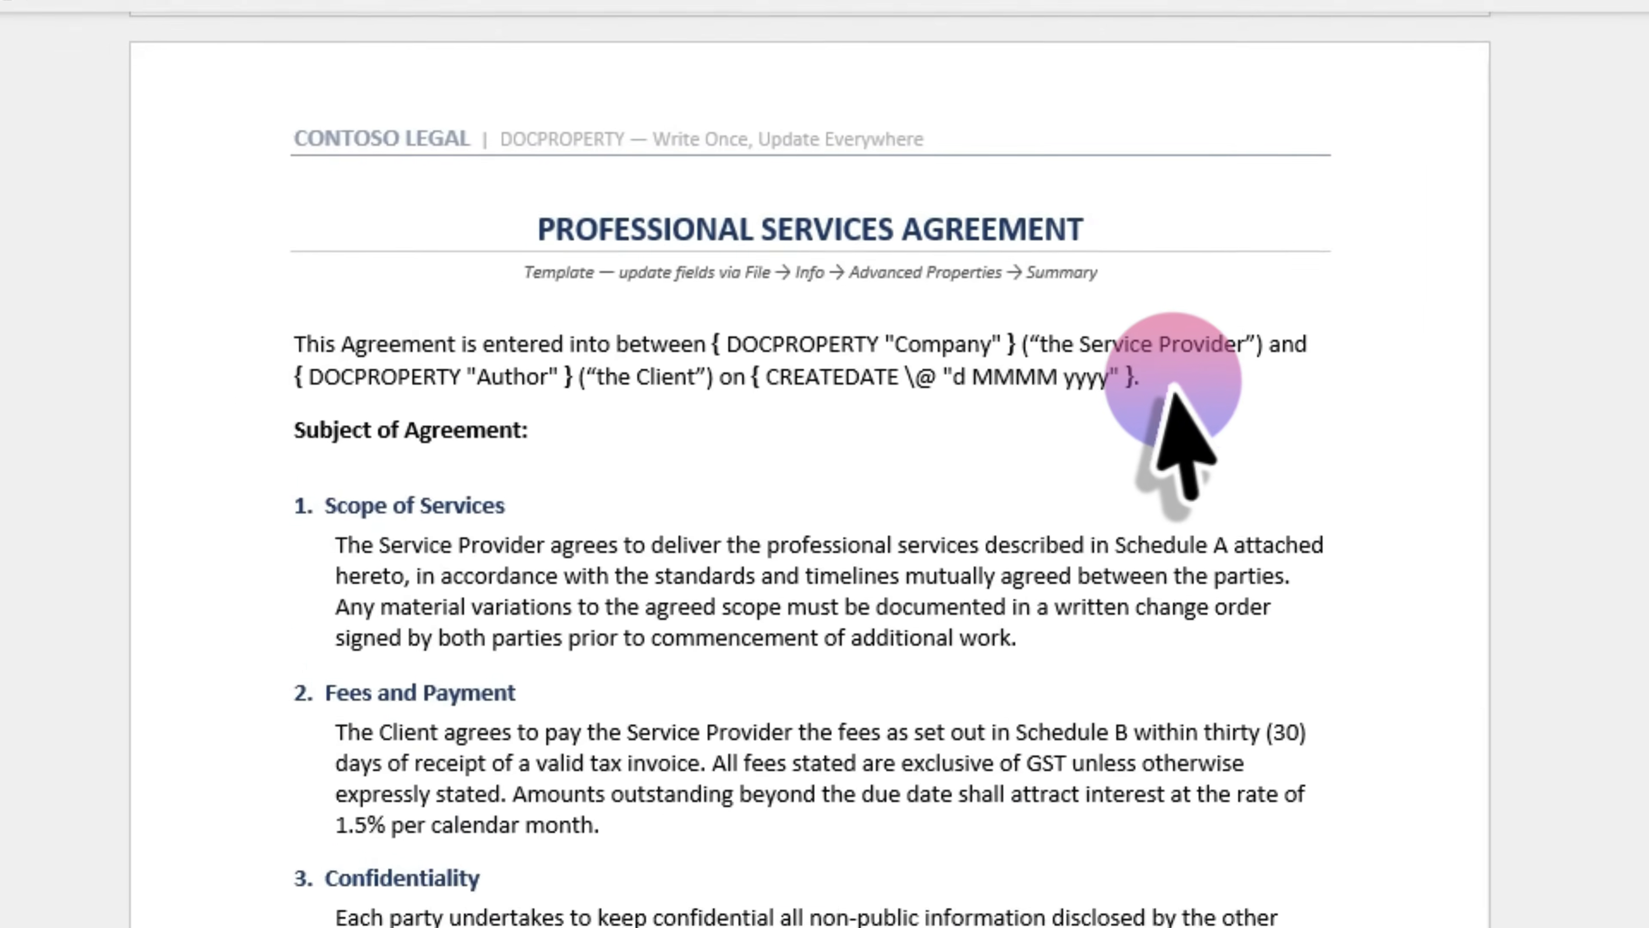
- Select the agreement's opening paragraph and update its DOCPROPERTY and CREATEDATE fields with F9
drag(999, 269, 845, 266)
drag(884, 456, 52, 442)
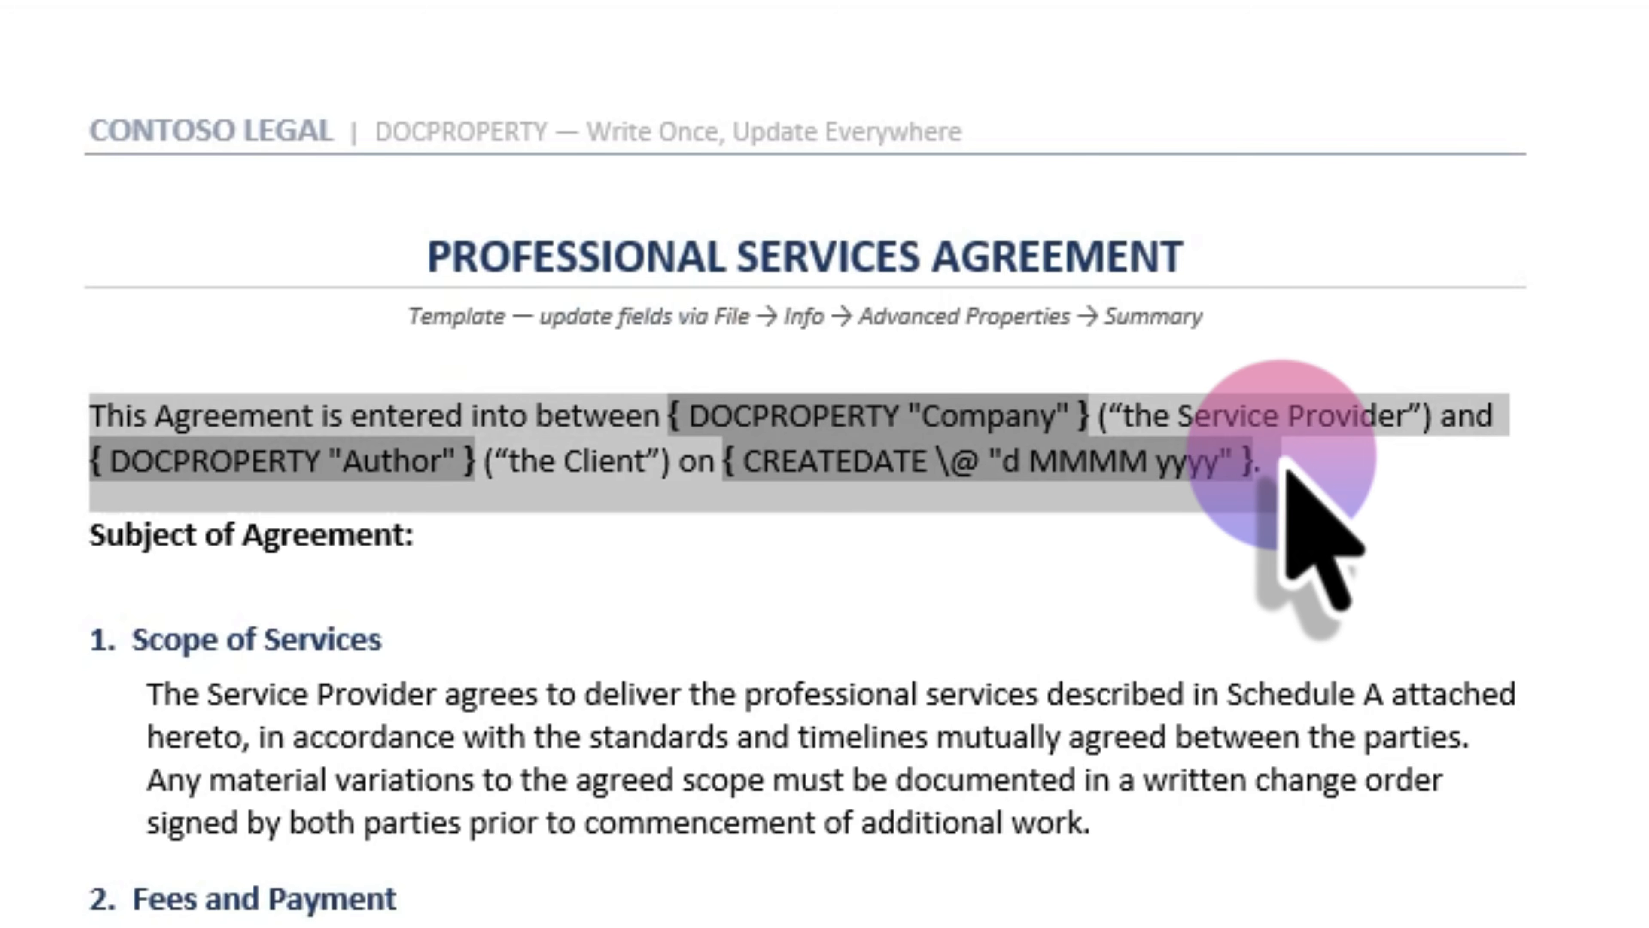
key(F9)
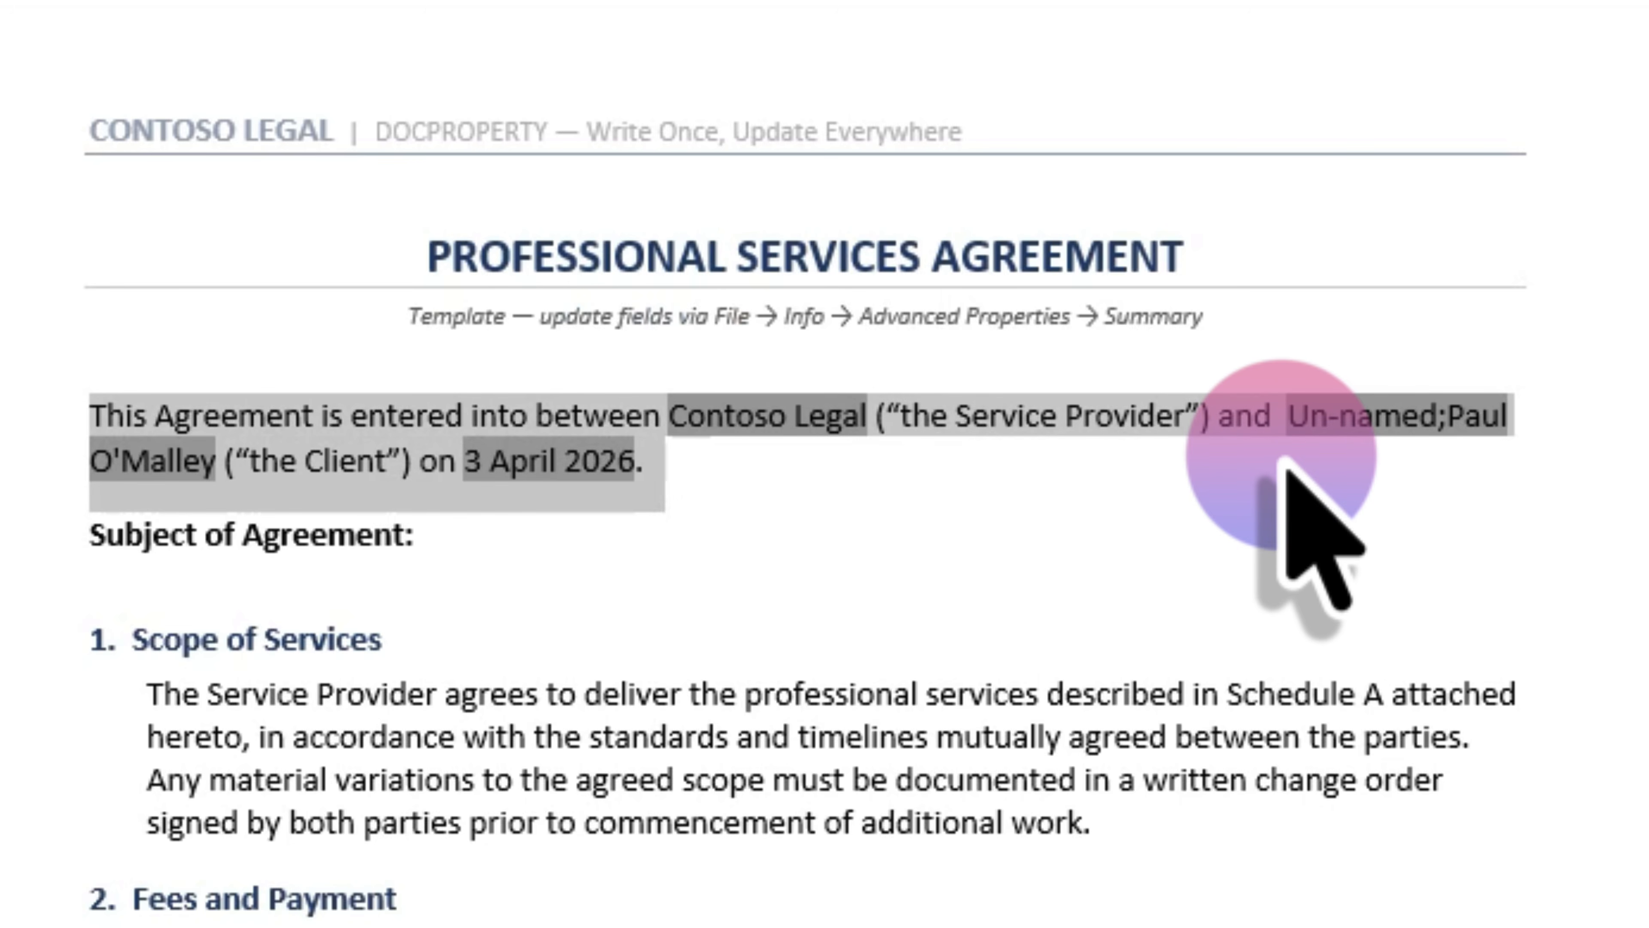
click(1282, 460)
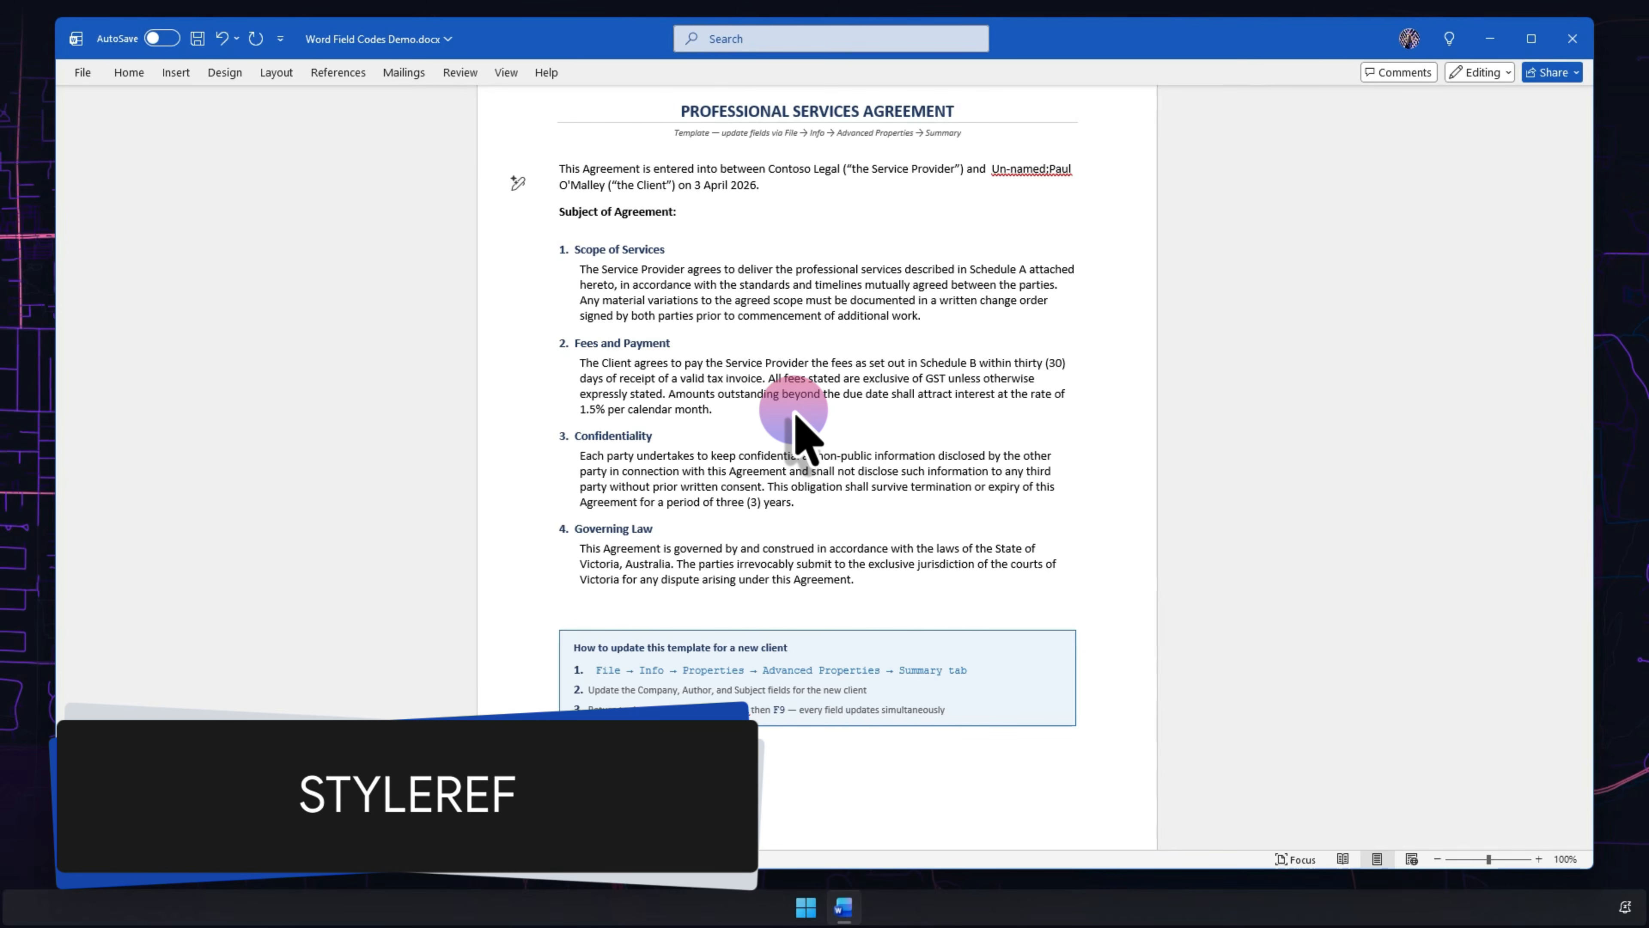
- Scroll through the agreement clauses and back up to the QR Code Examples page
scroll(796, 417, up, 5)
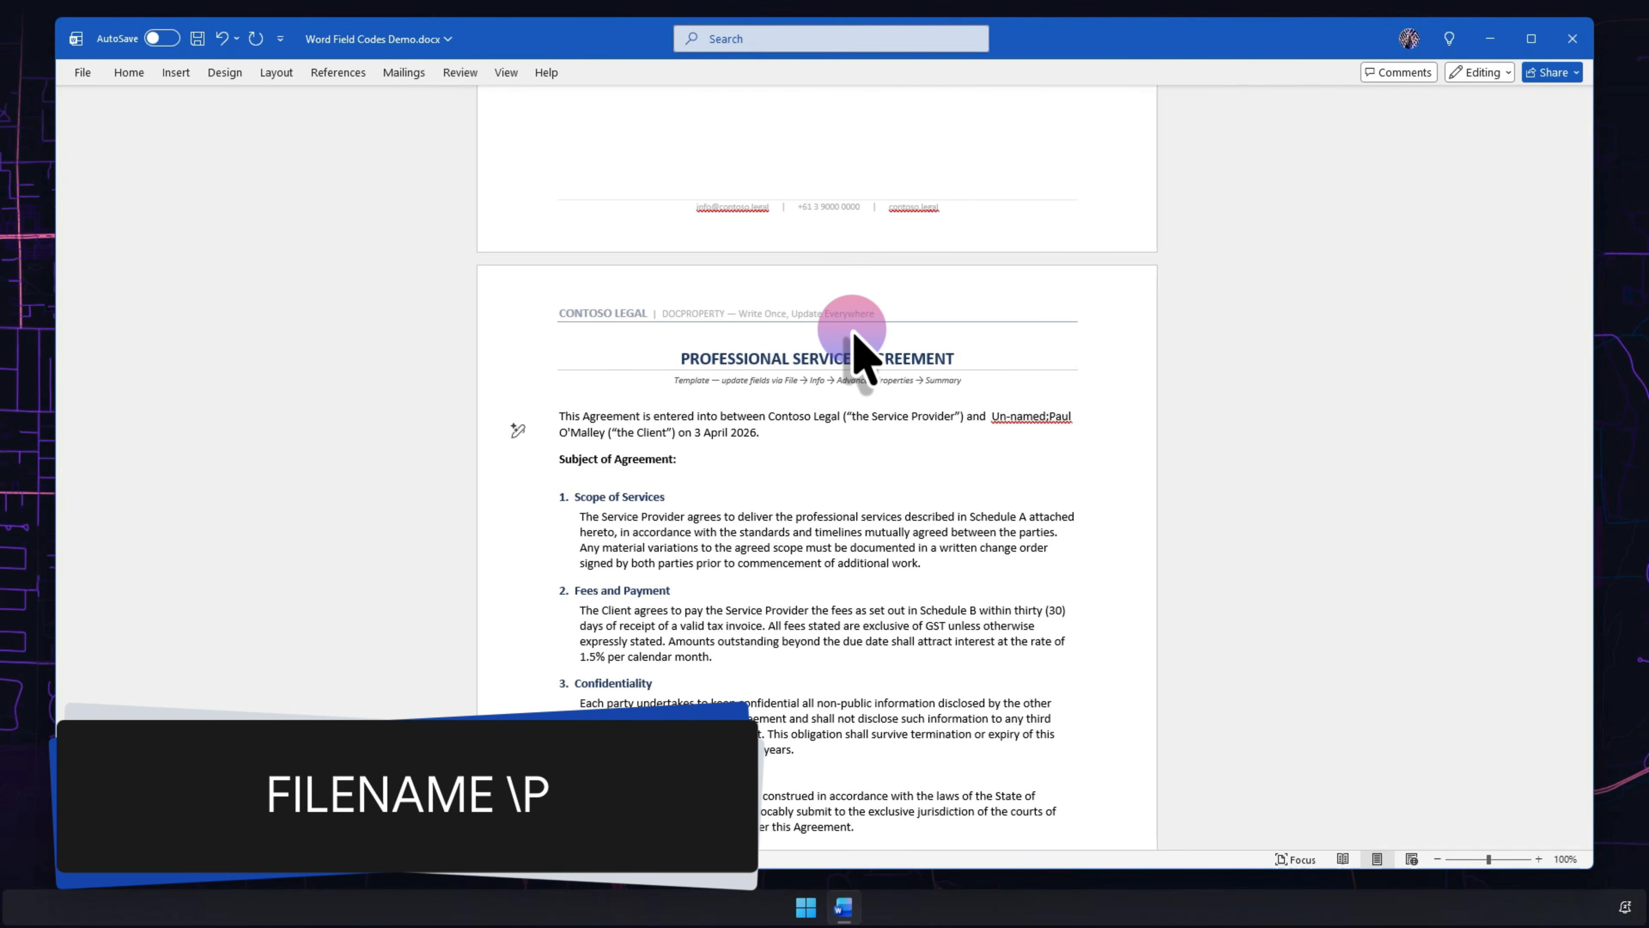
scroll(856, 335, down, 5)
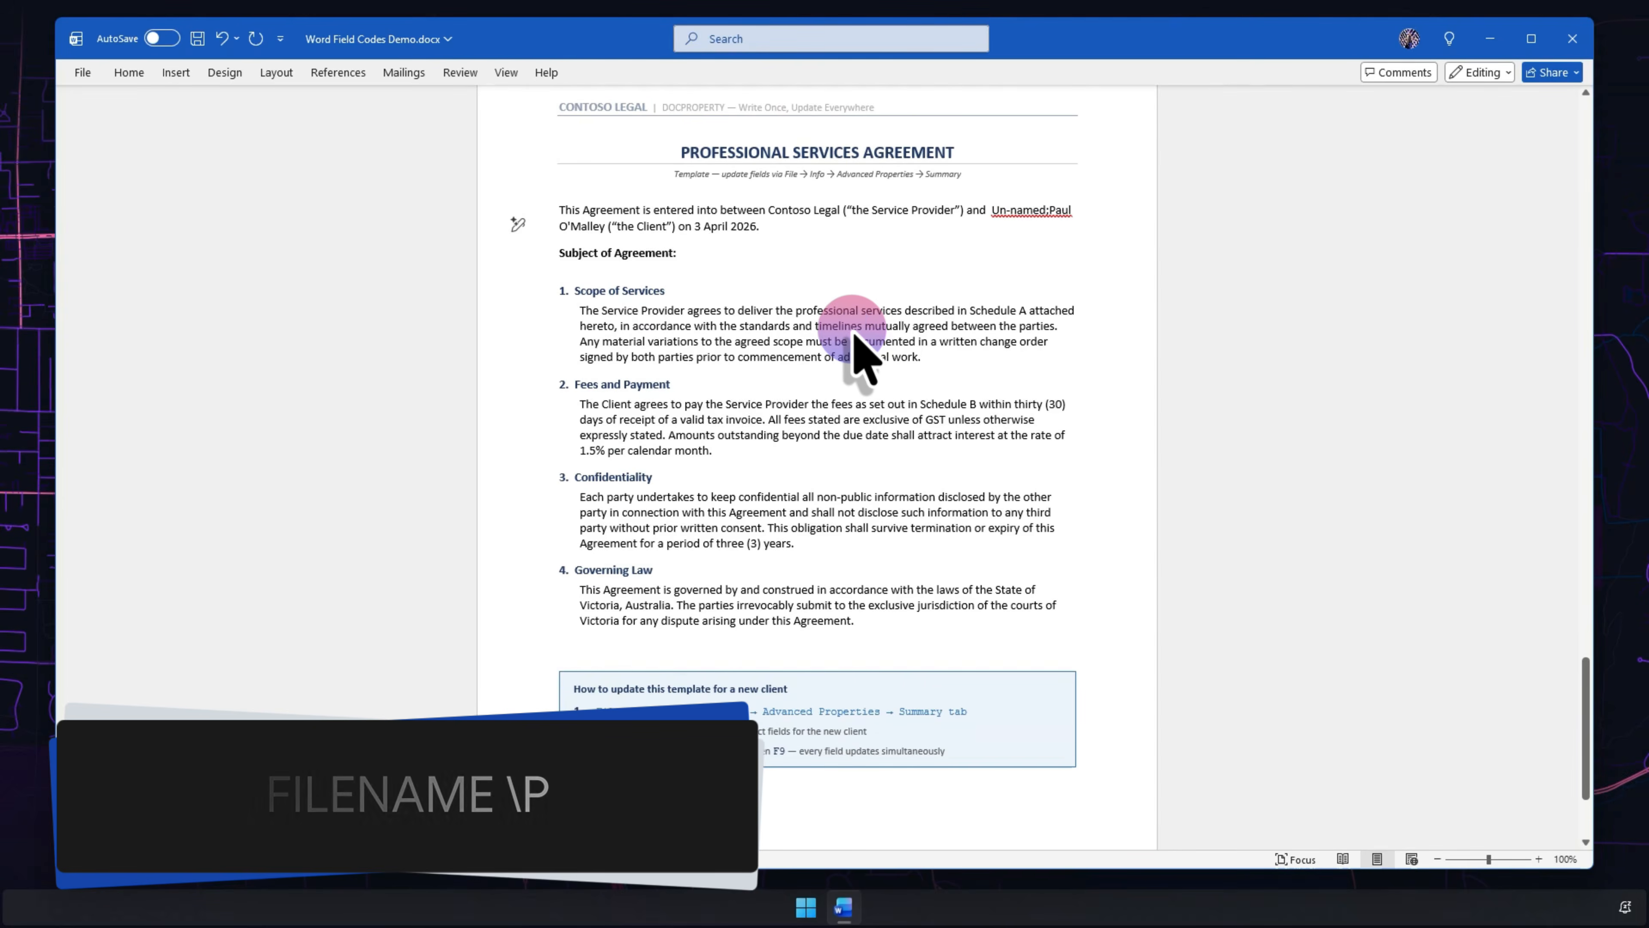
scroll(856, 337, up, 2)
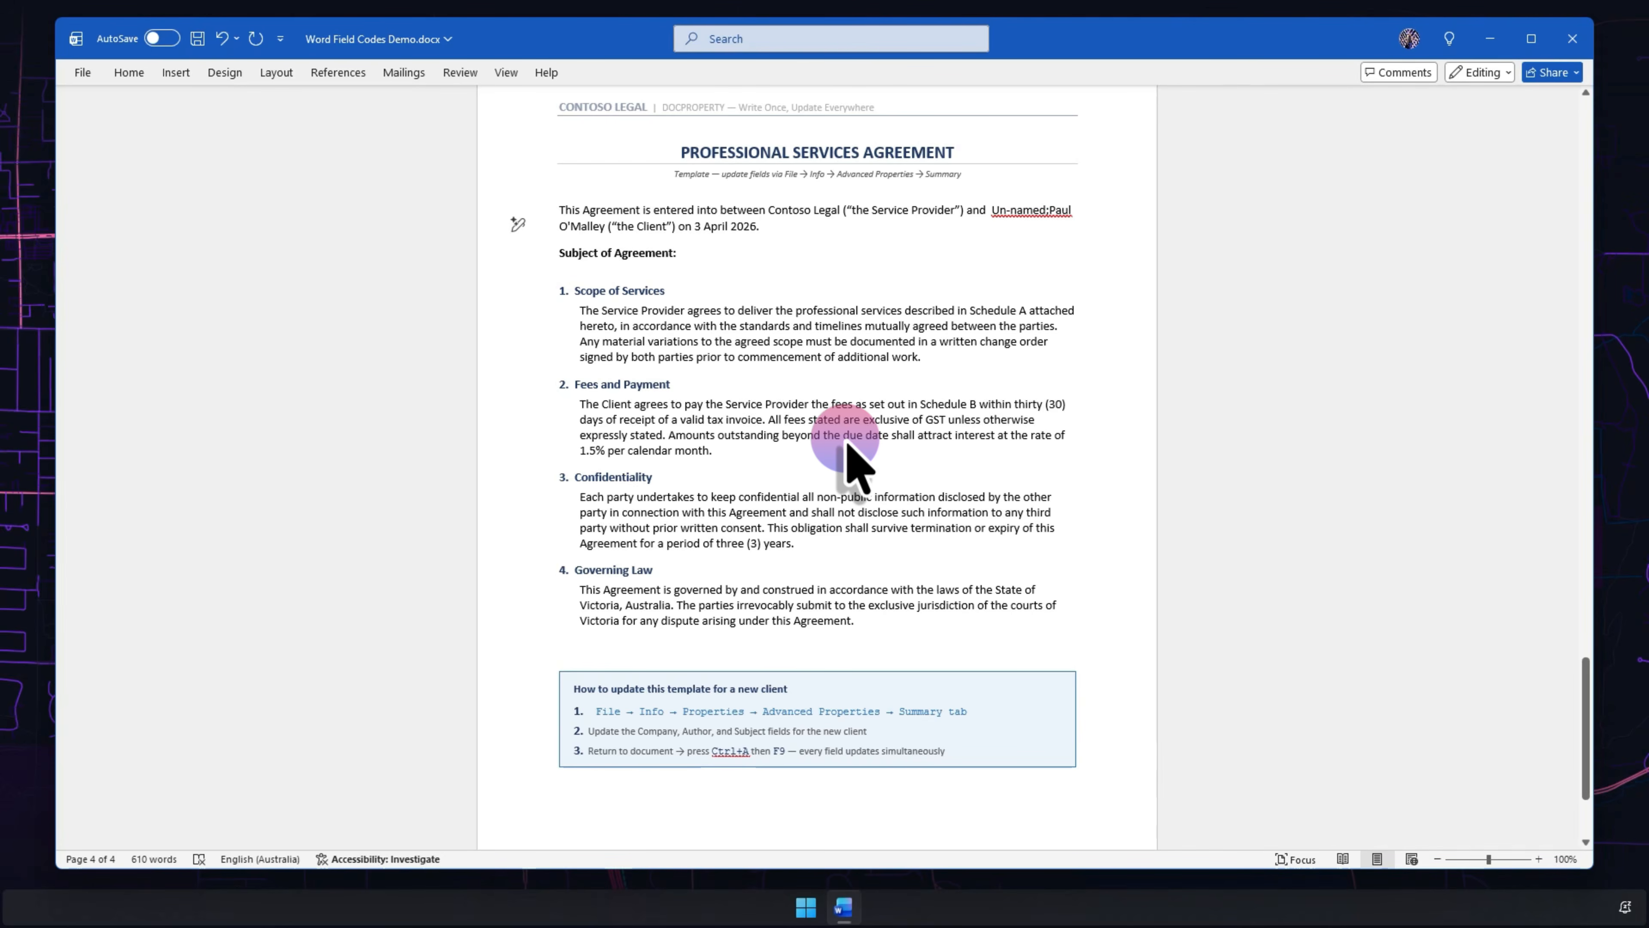
scroll(851, 458, up, 20)
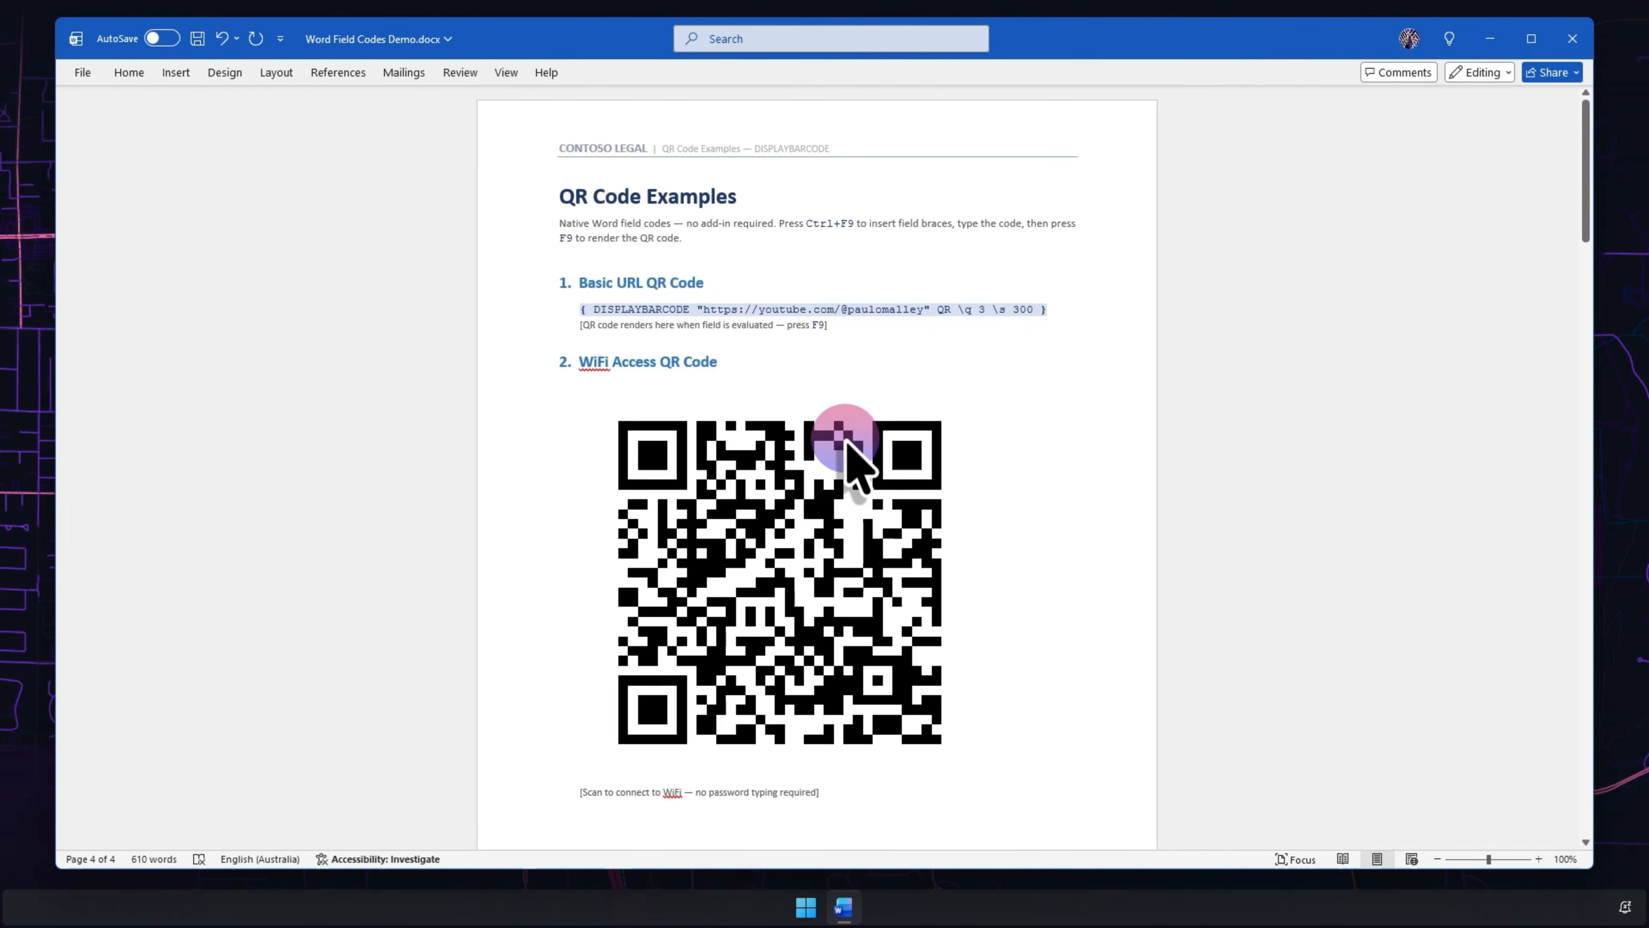
- Update the Basic URL DISPLAYBARCODE field to render its QR code, then minimize Word
click(1041, 310)
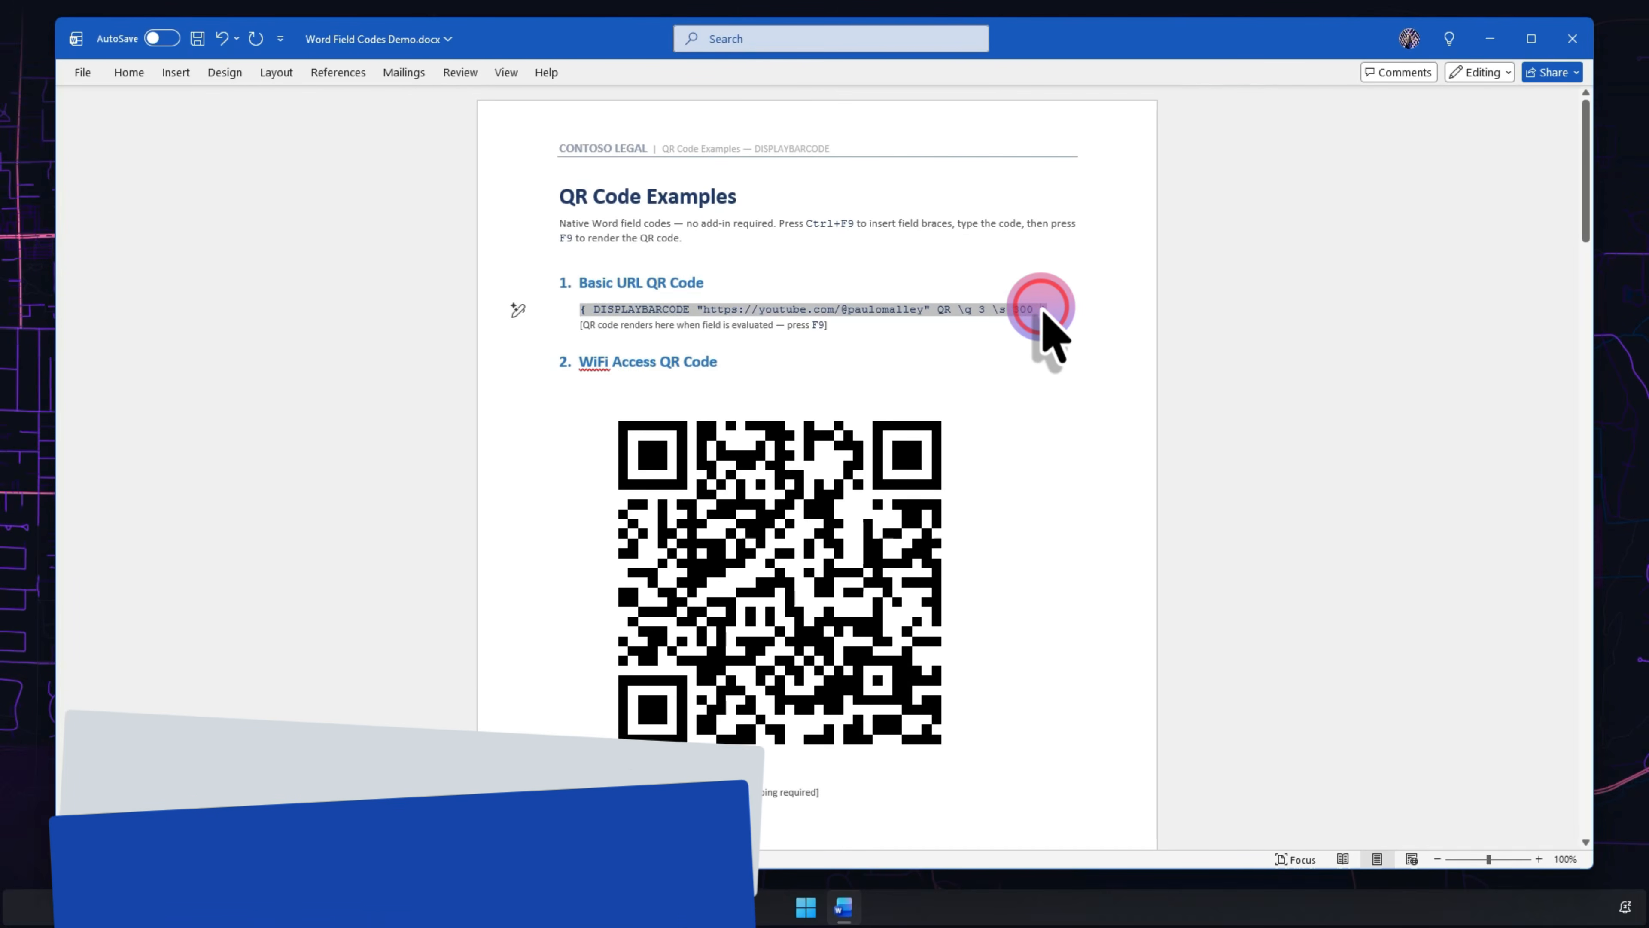
key(F9)
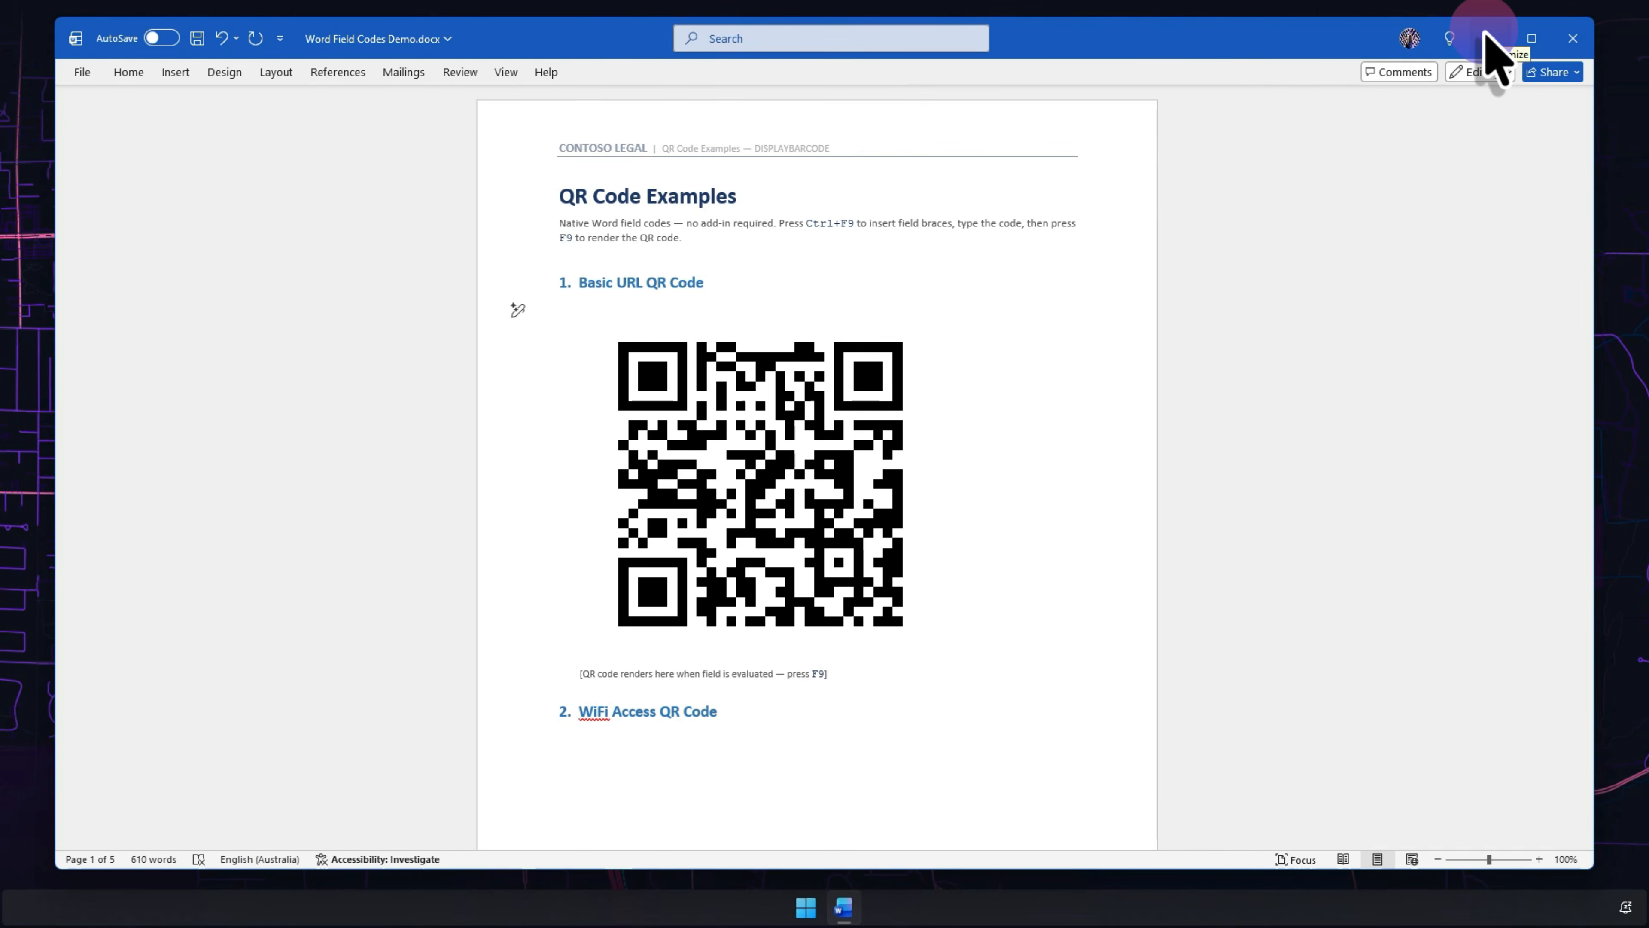
click(1490, 37)
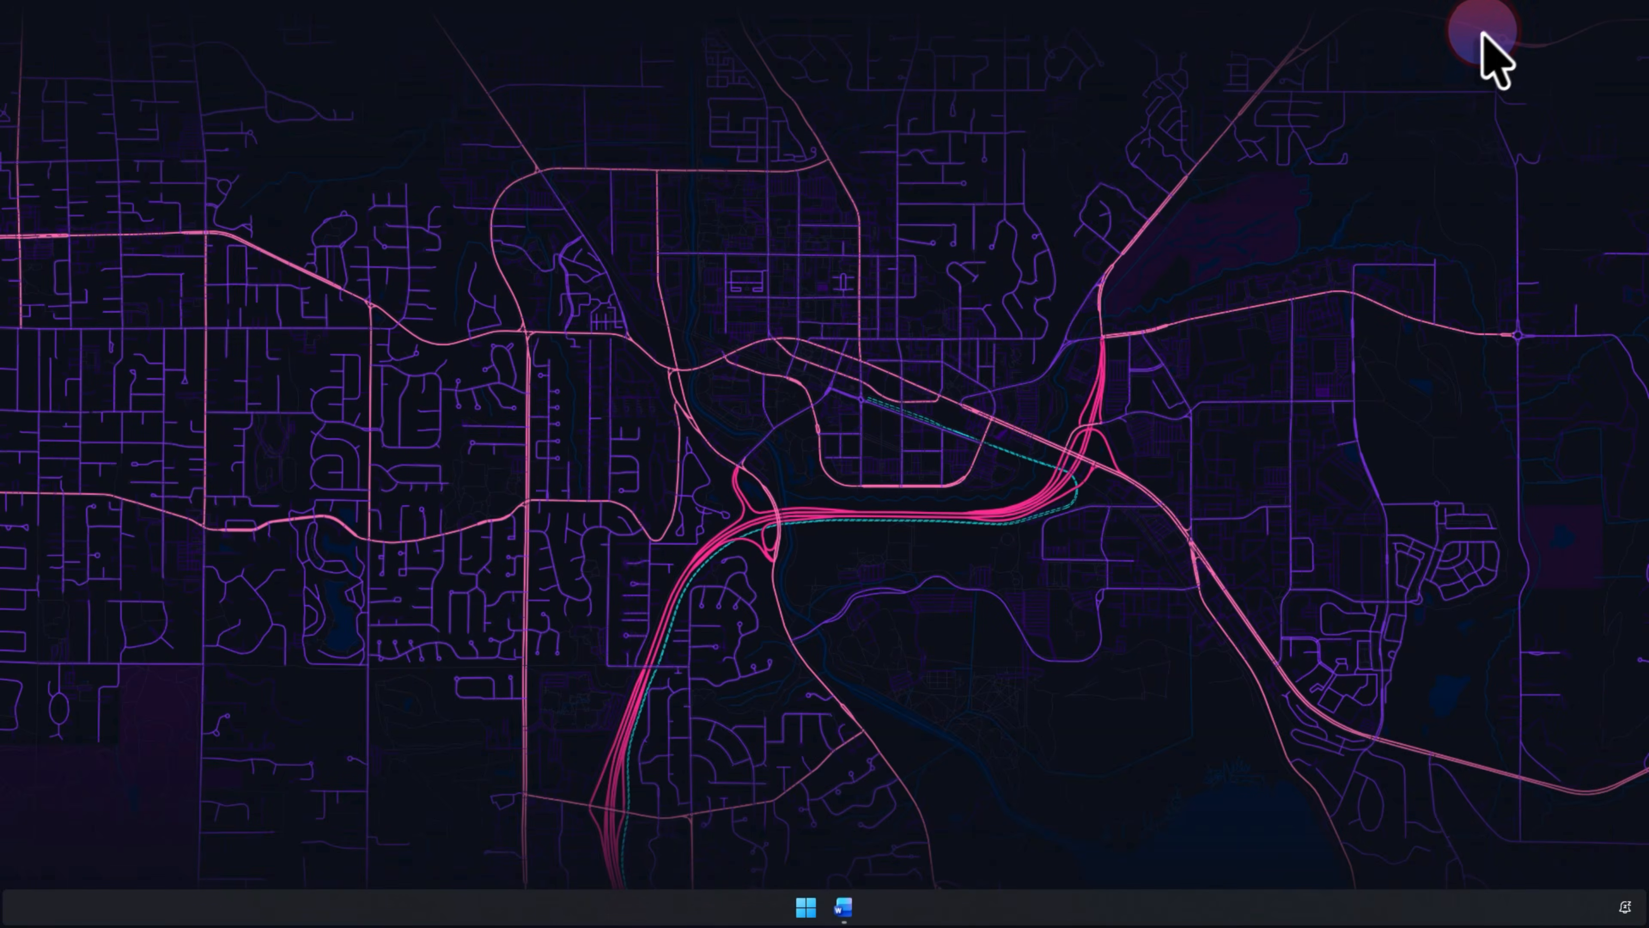